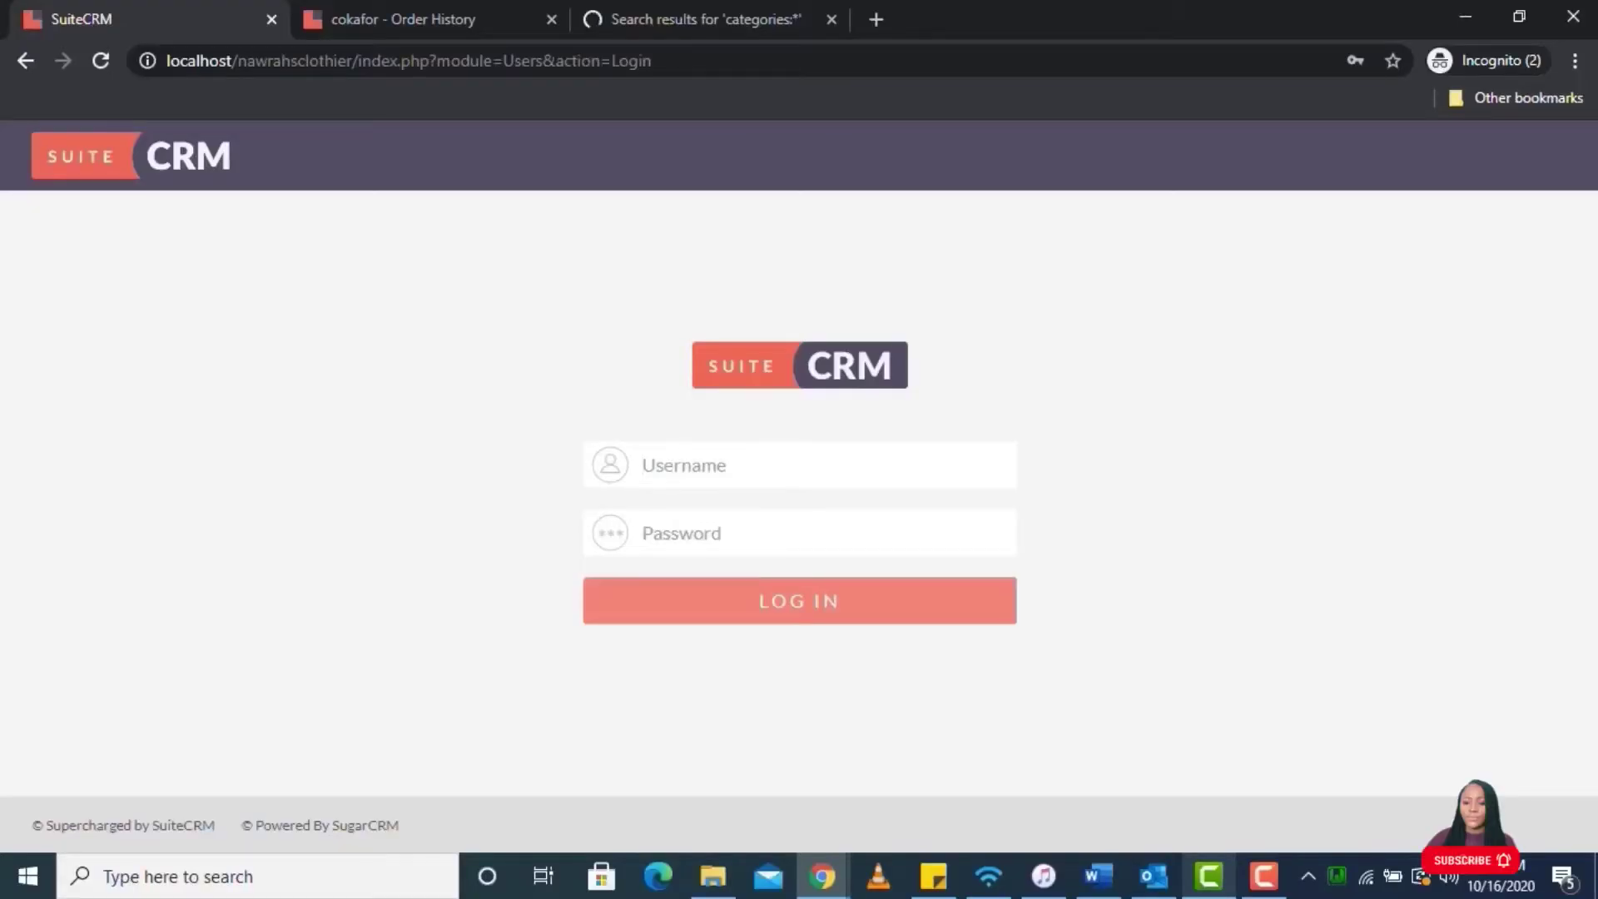
- Log in as admin with the saved username, re-entering the account password
{"action": "left_click", "coordinate": [651, 95]}
{"action": "left_click", "coordinate": [762, 533]}
{"action": "key", "text": "ctrl+a"}
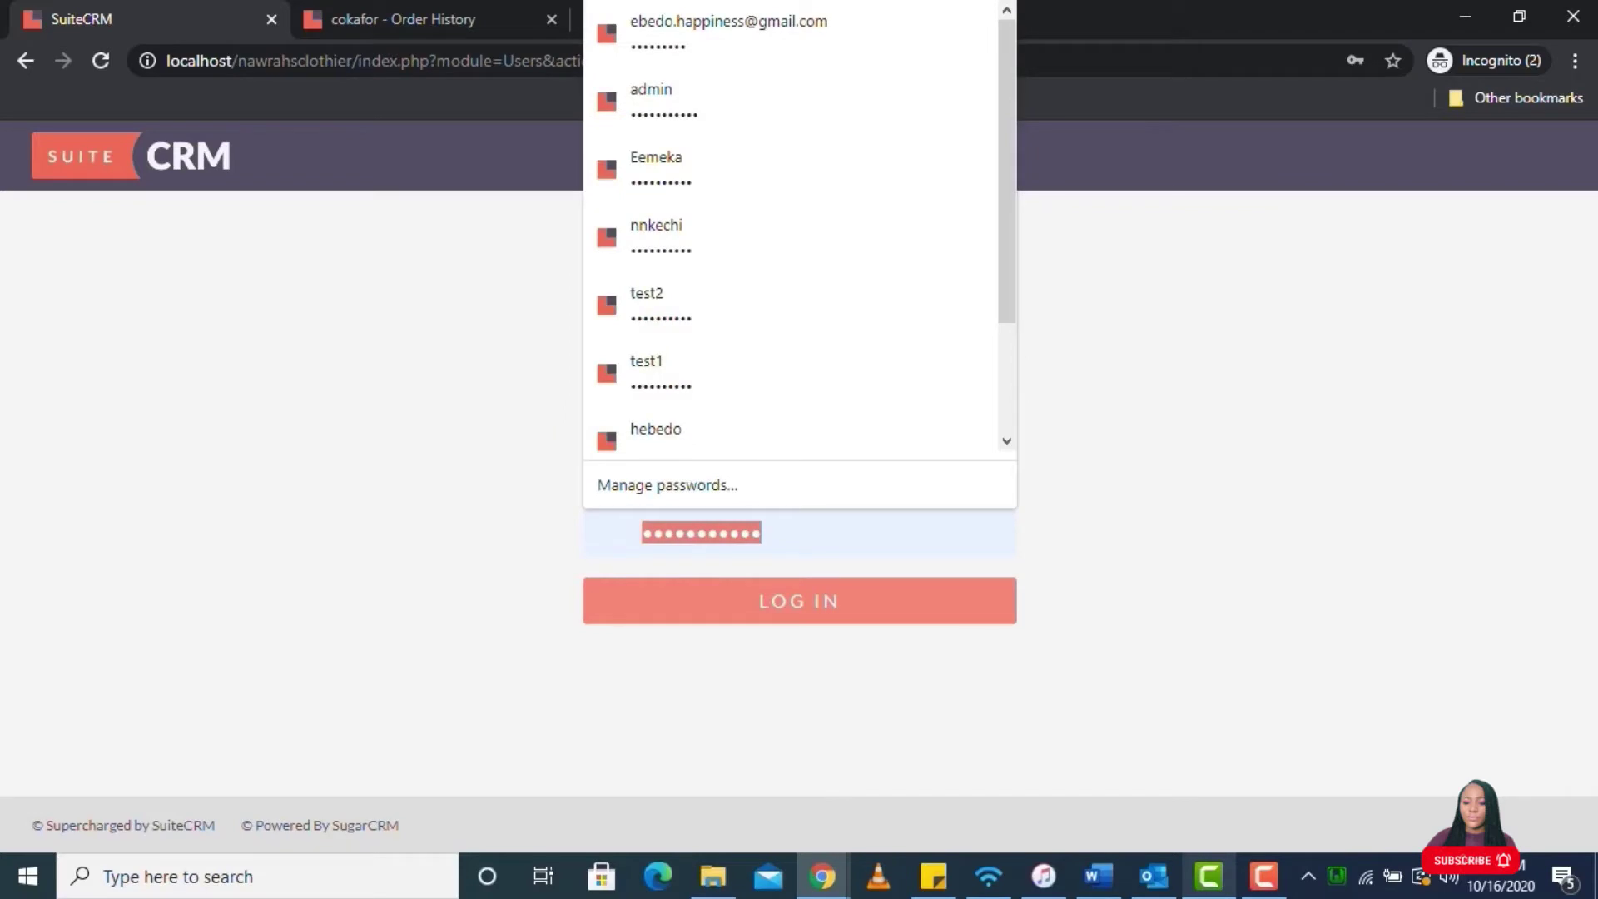
{"action": "type", "text": "admin1"}
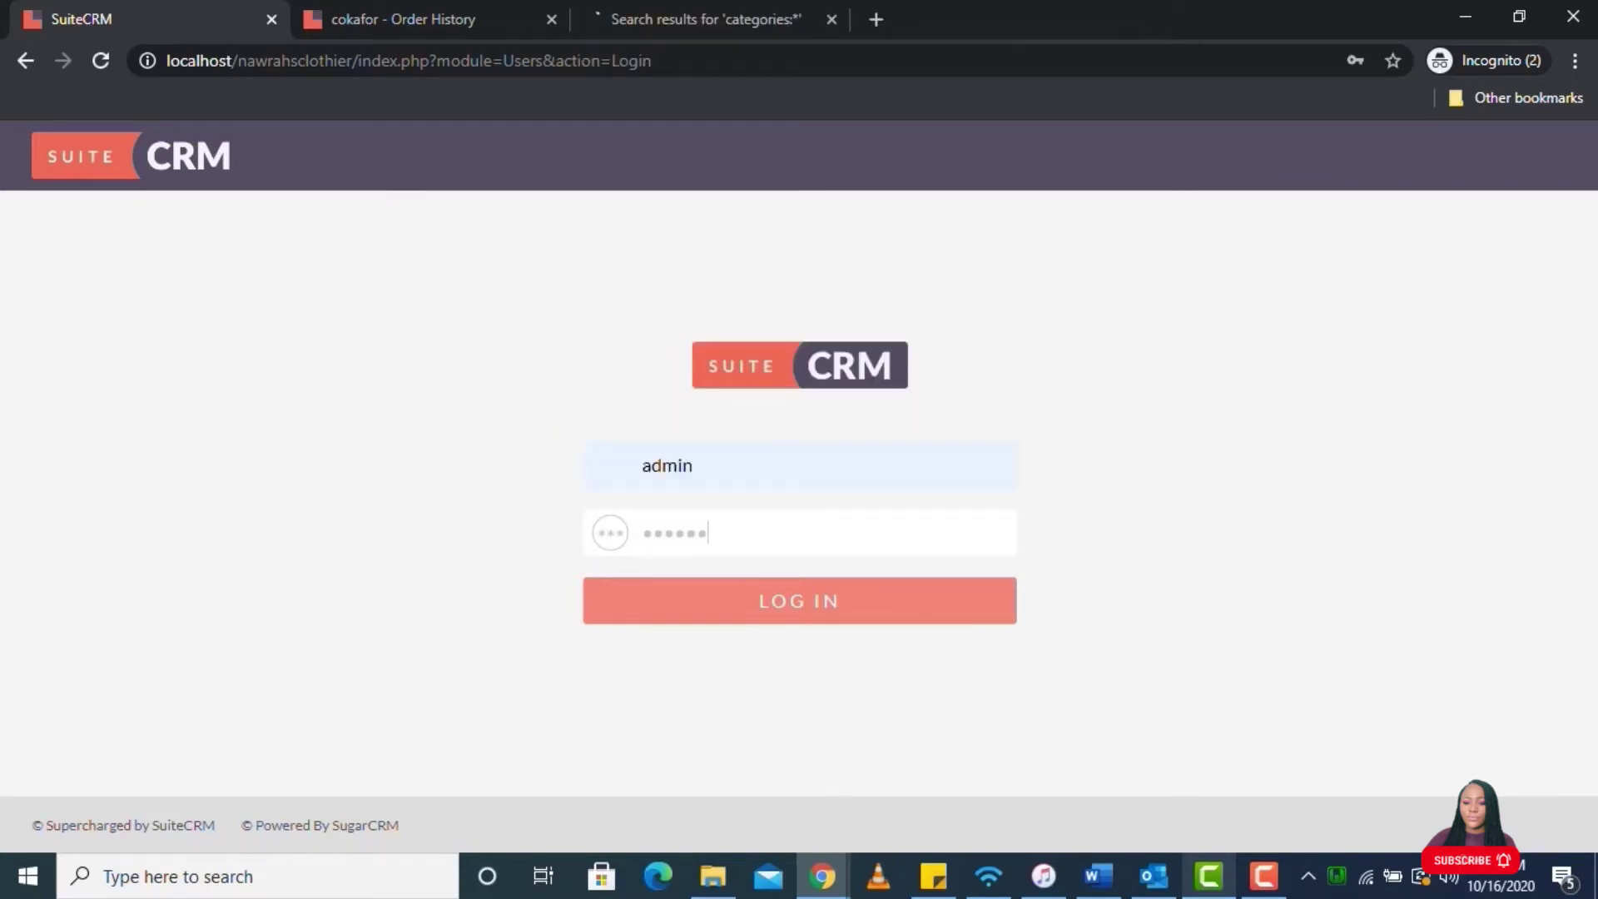
{"action": "type", "text": "2345"}
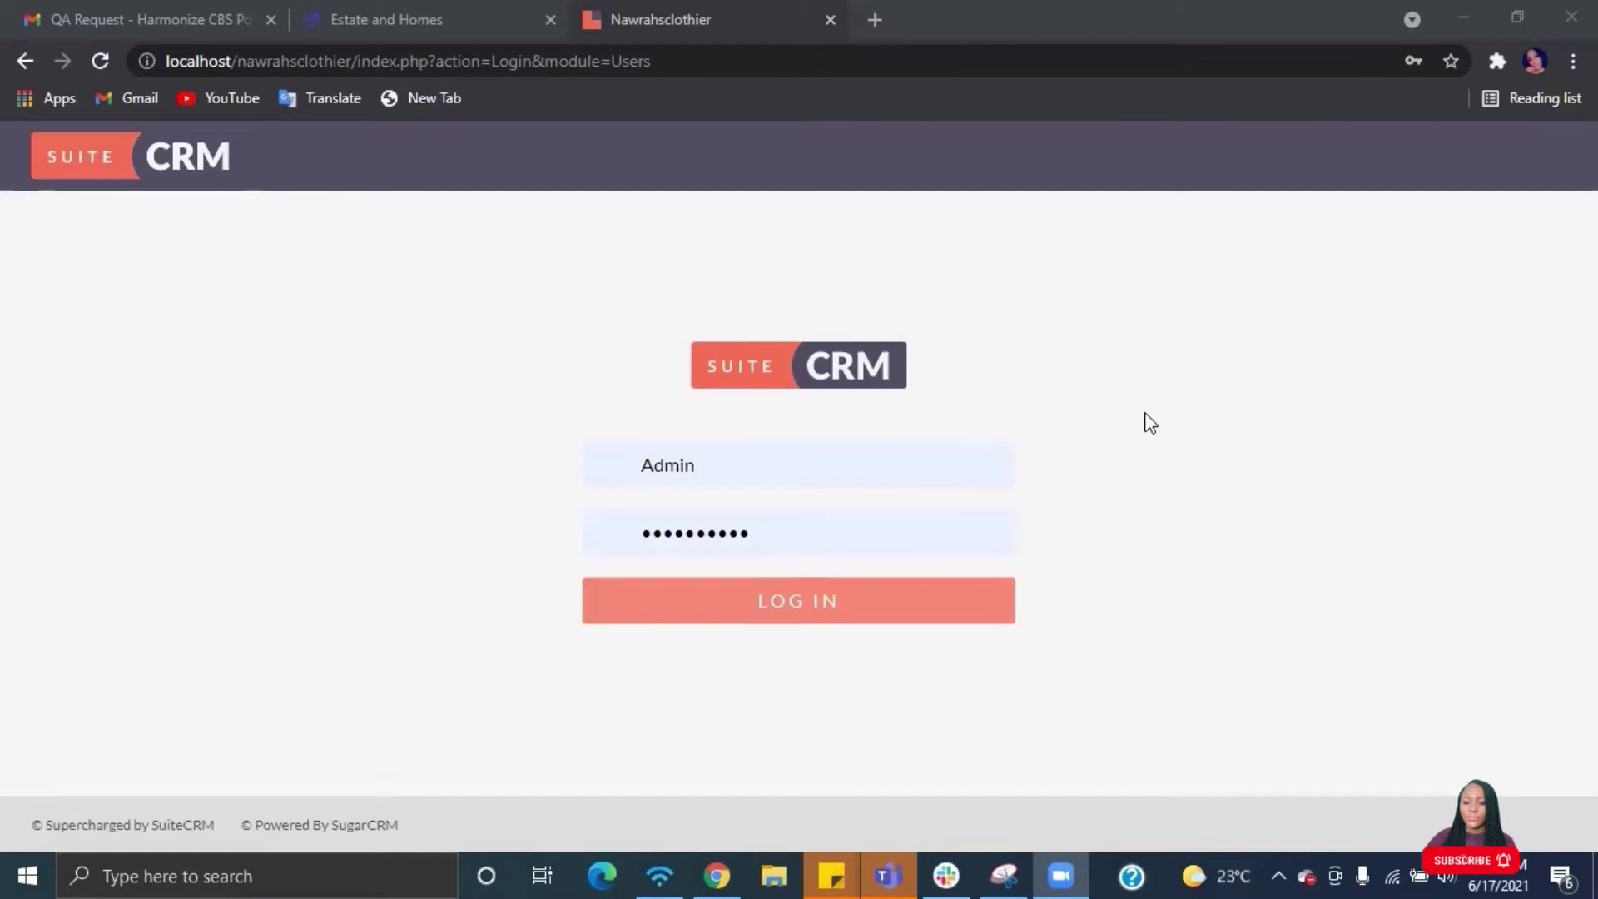
{"action": "left_click", "coordinate": [882, 603]}
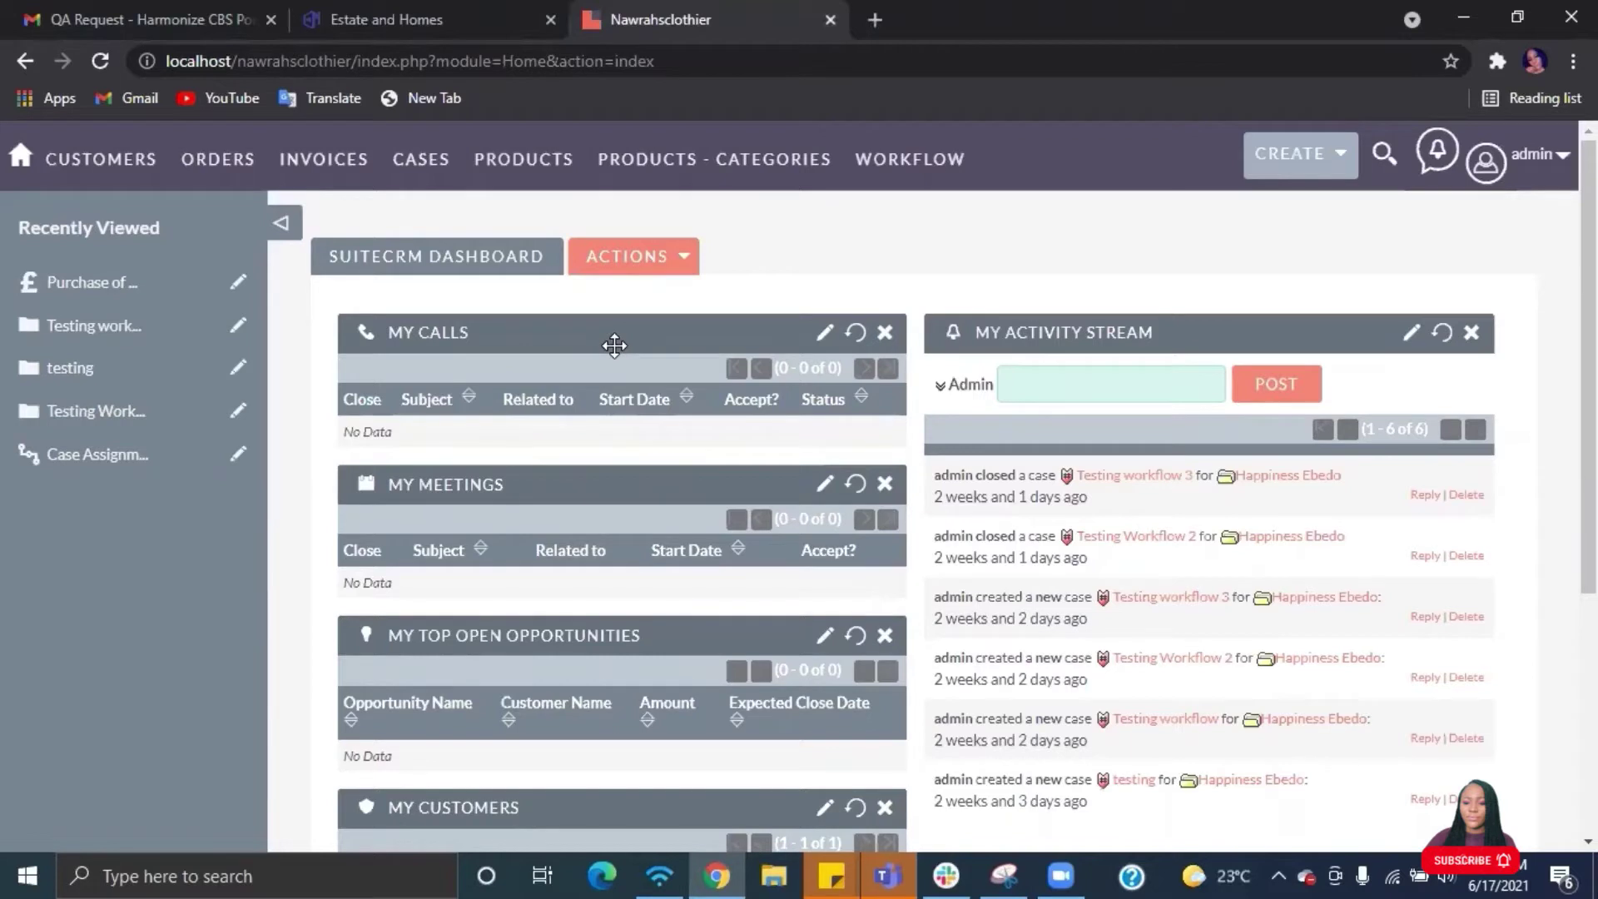
- Go to the Products import page through the Orders > Products menu
{"action": "mouse_move", "coordinate": [206, 166]}
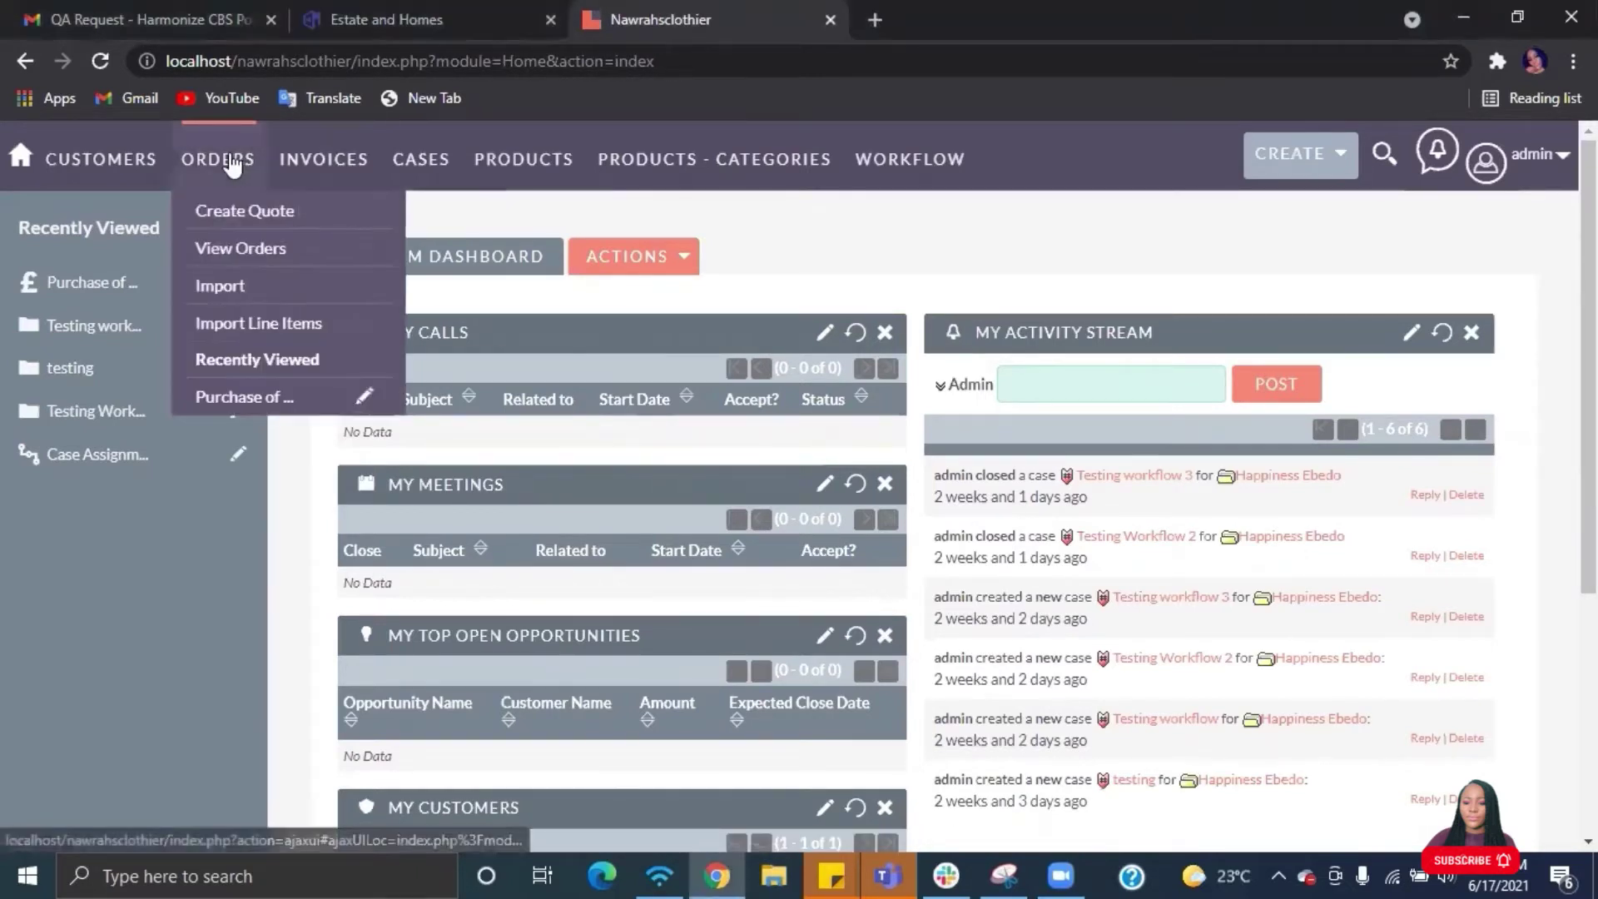
{"action": "mouse_move", "coordinate": [498, 170]}
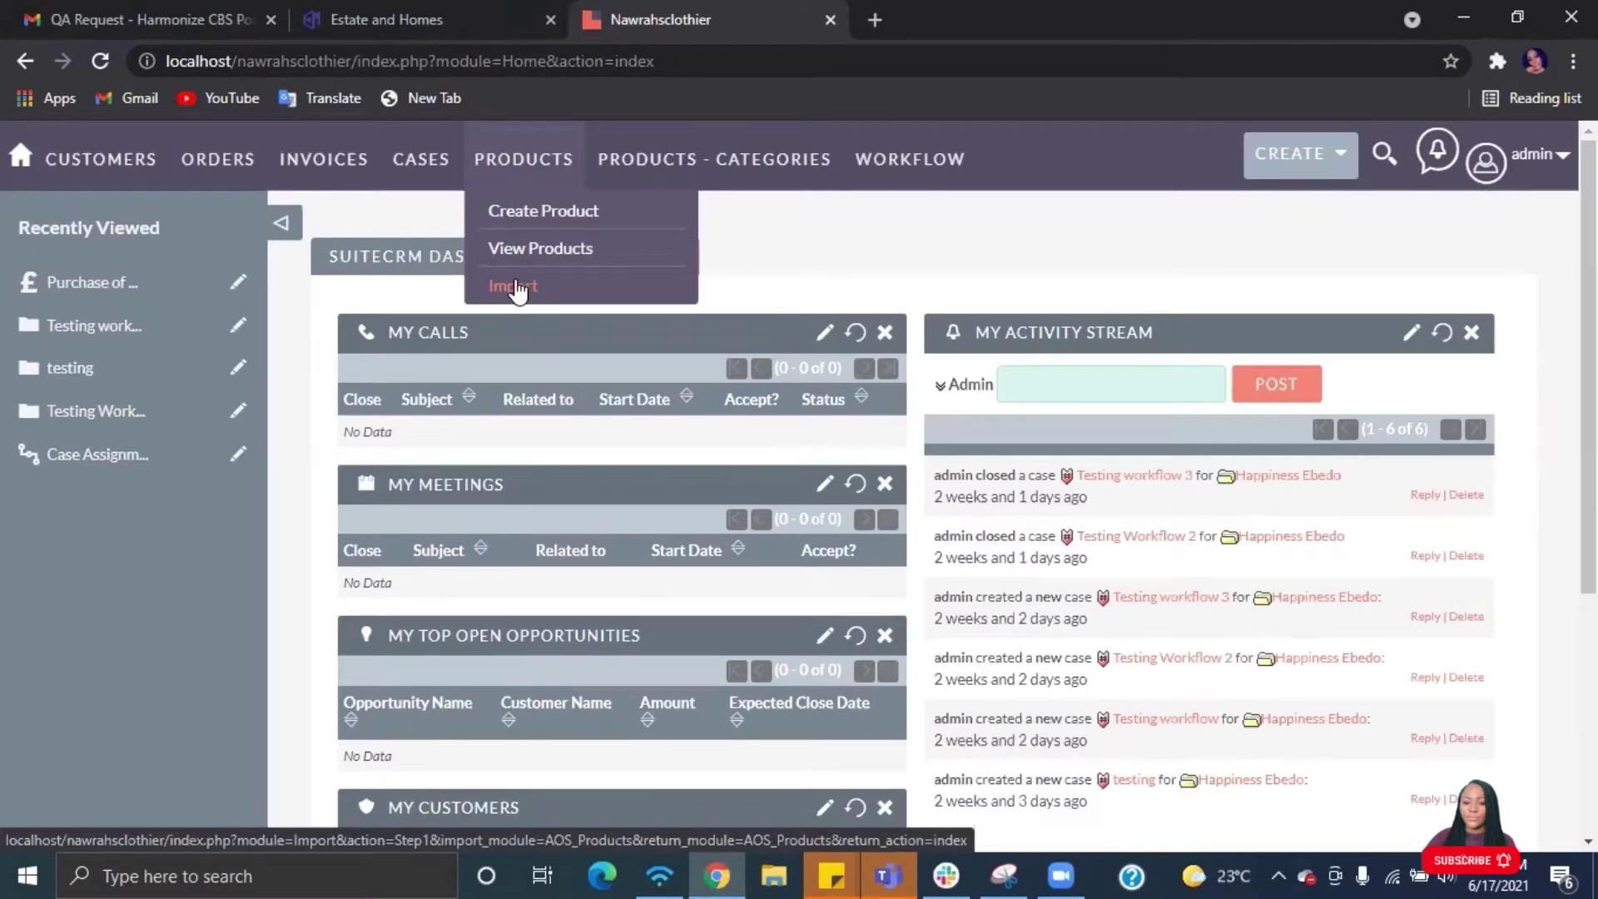
{"action": "left_click", "coordinate": [511, 287]}
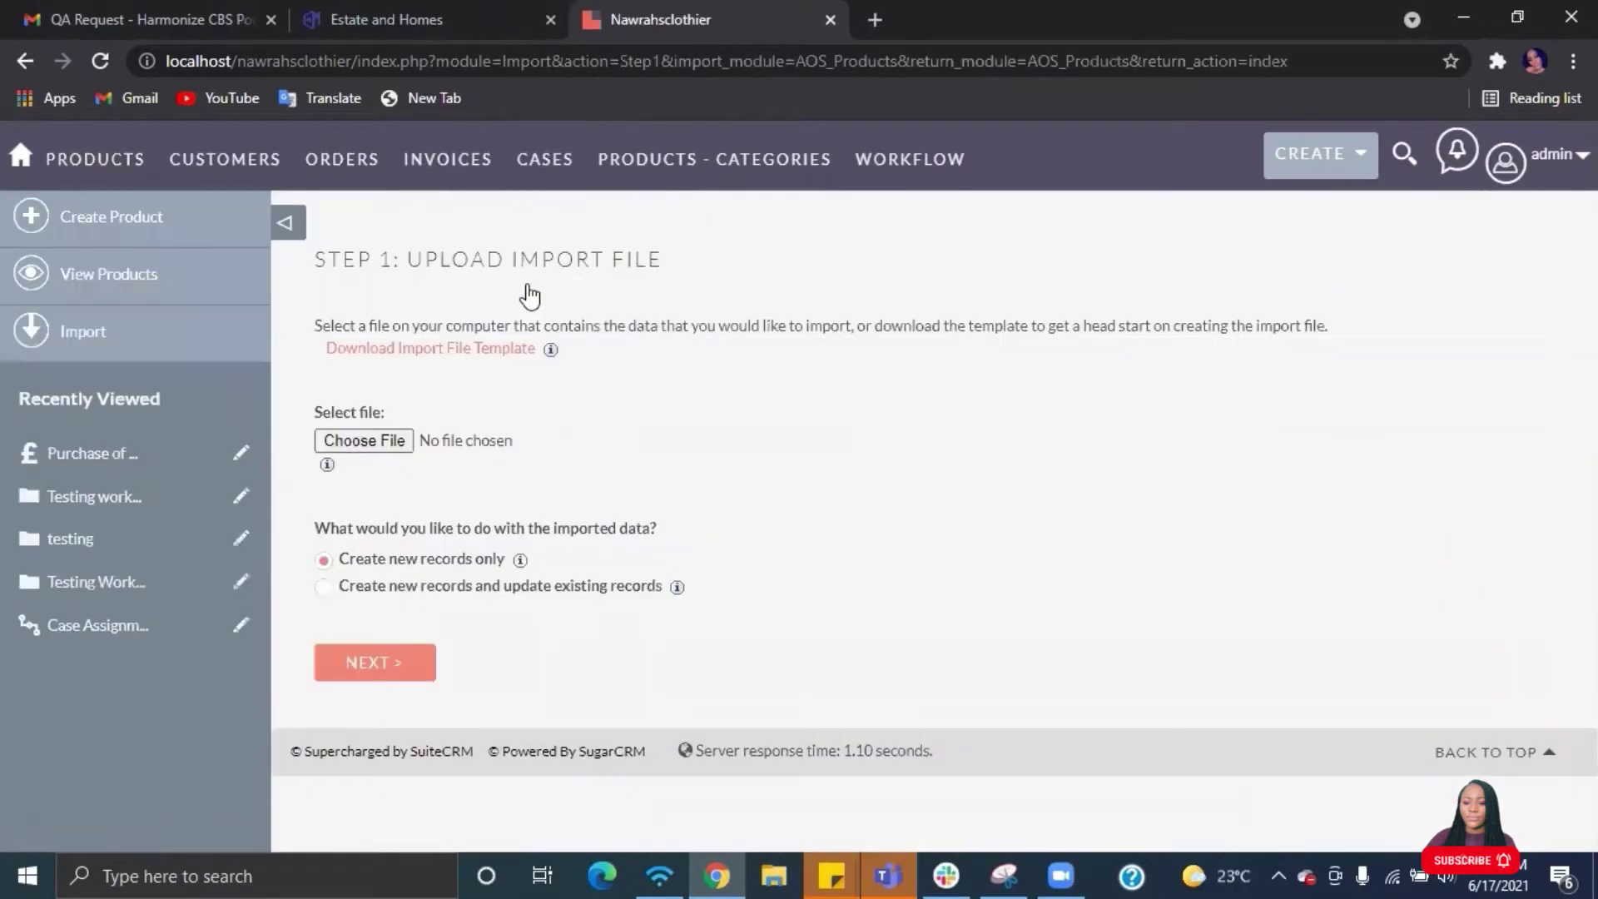
- Download the Products.csv import template and open it in Excel
{"action": "left_click", "coordinate": [416, 354]}
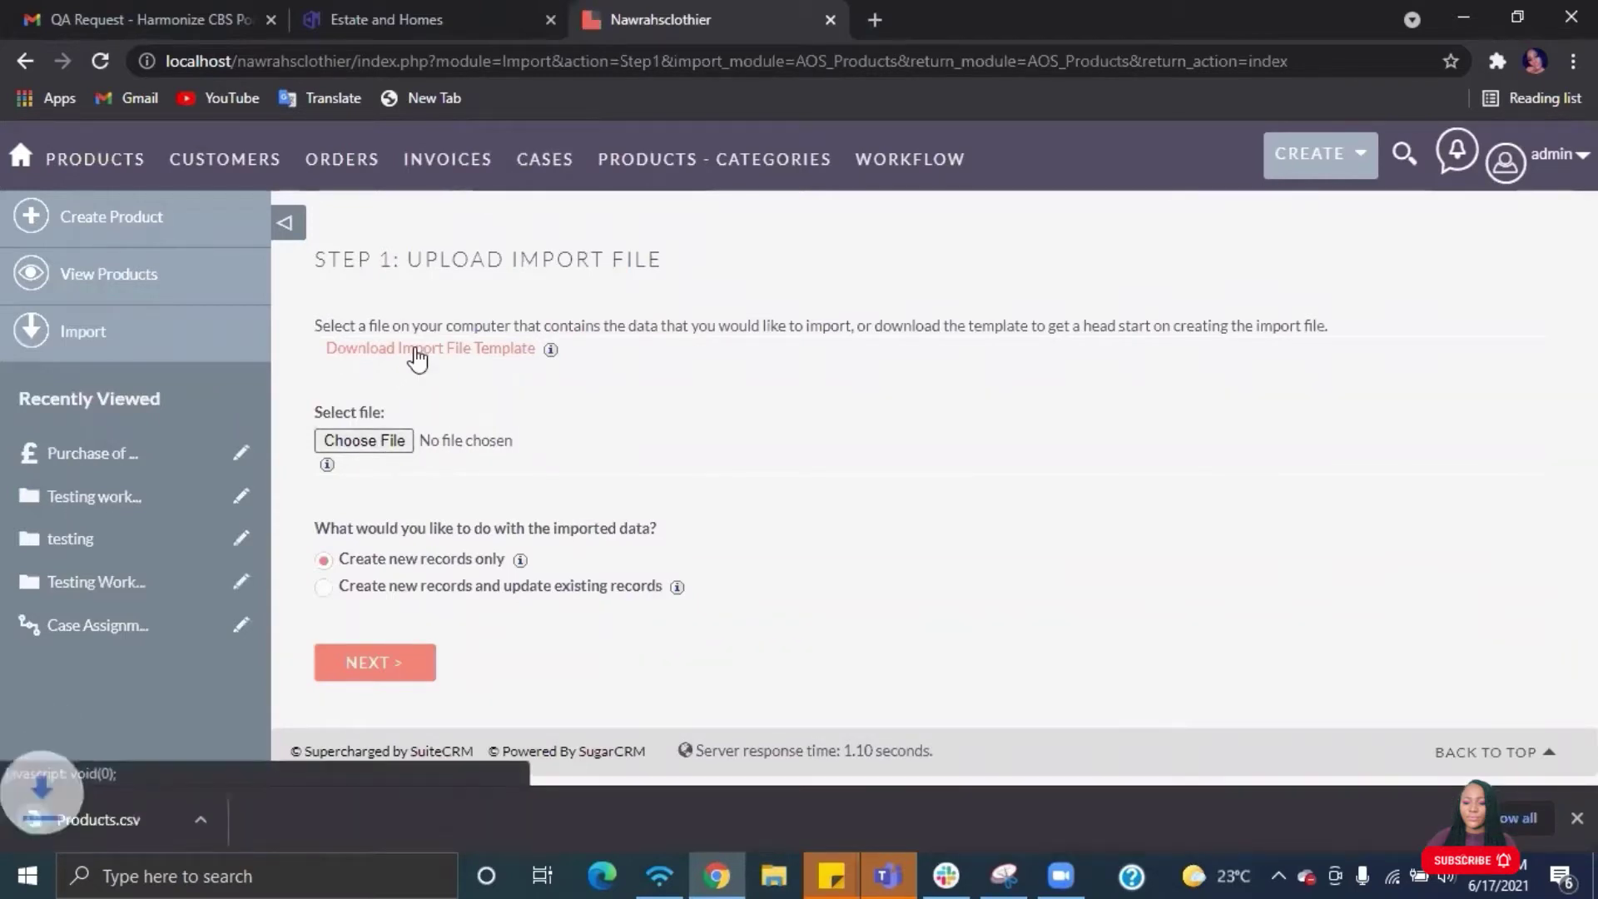
{"action": "left_click", "coordinate": [91, 816]}
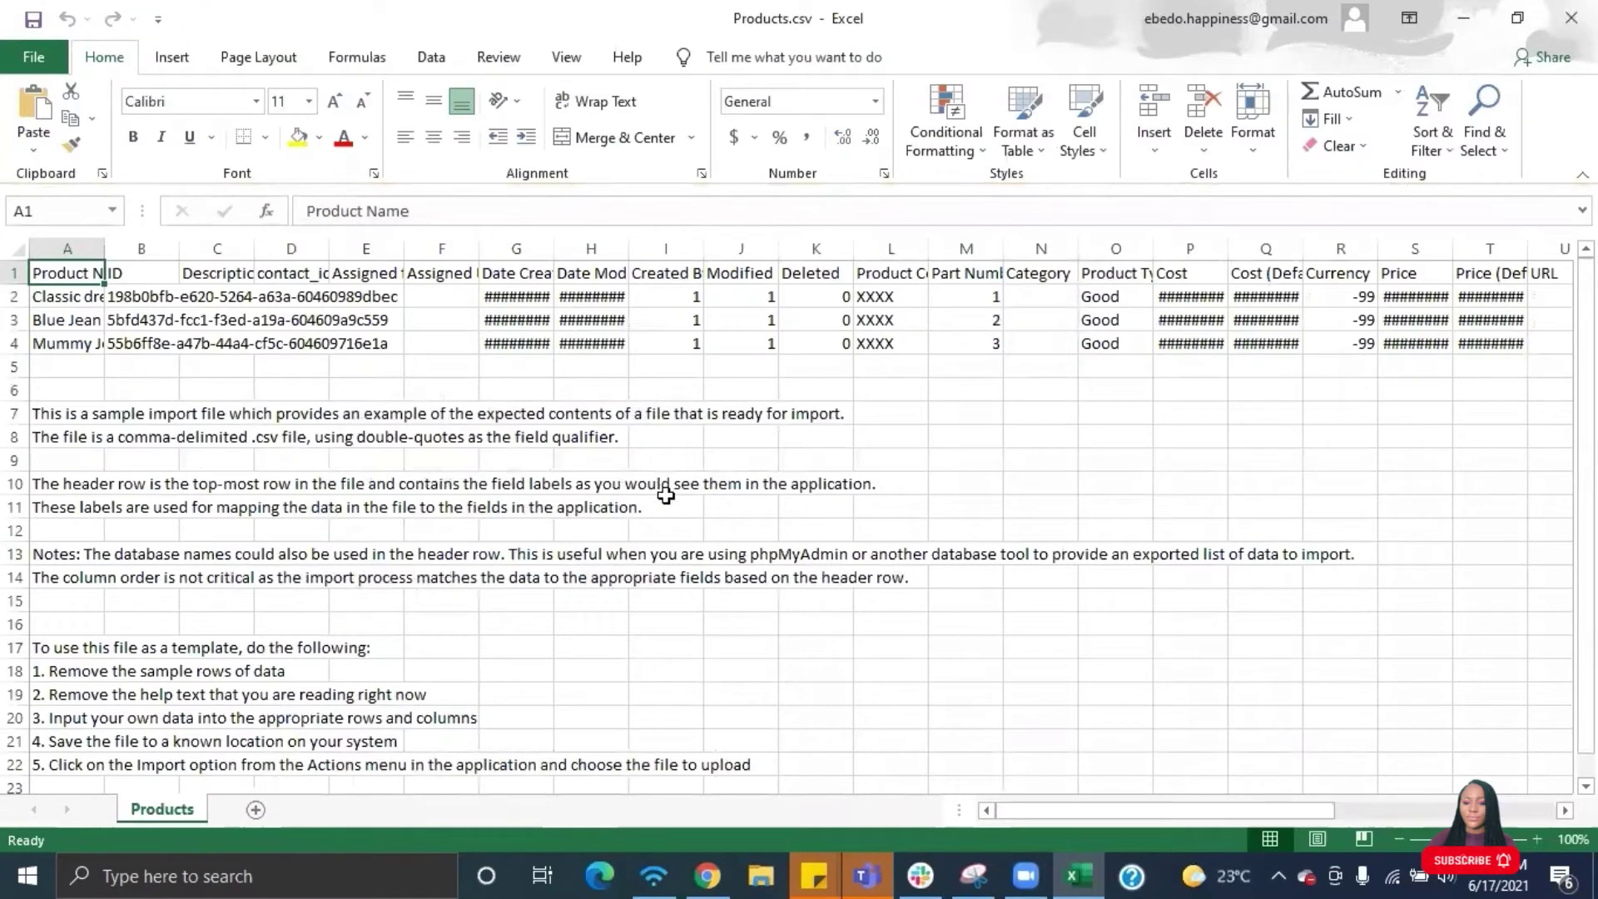
- Make row 6 taller, then restore it to standard height
{"action": "scroll", "coordinate": [666, 495], "scroll_direction": "down", "scroll_amount": 2}
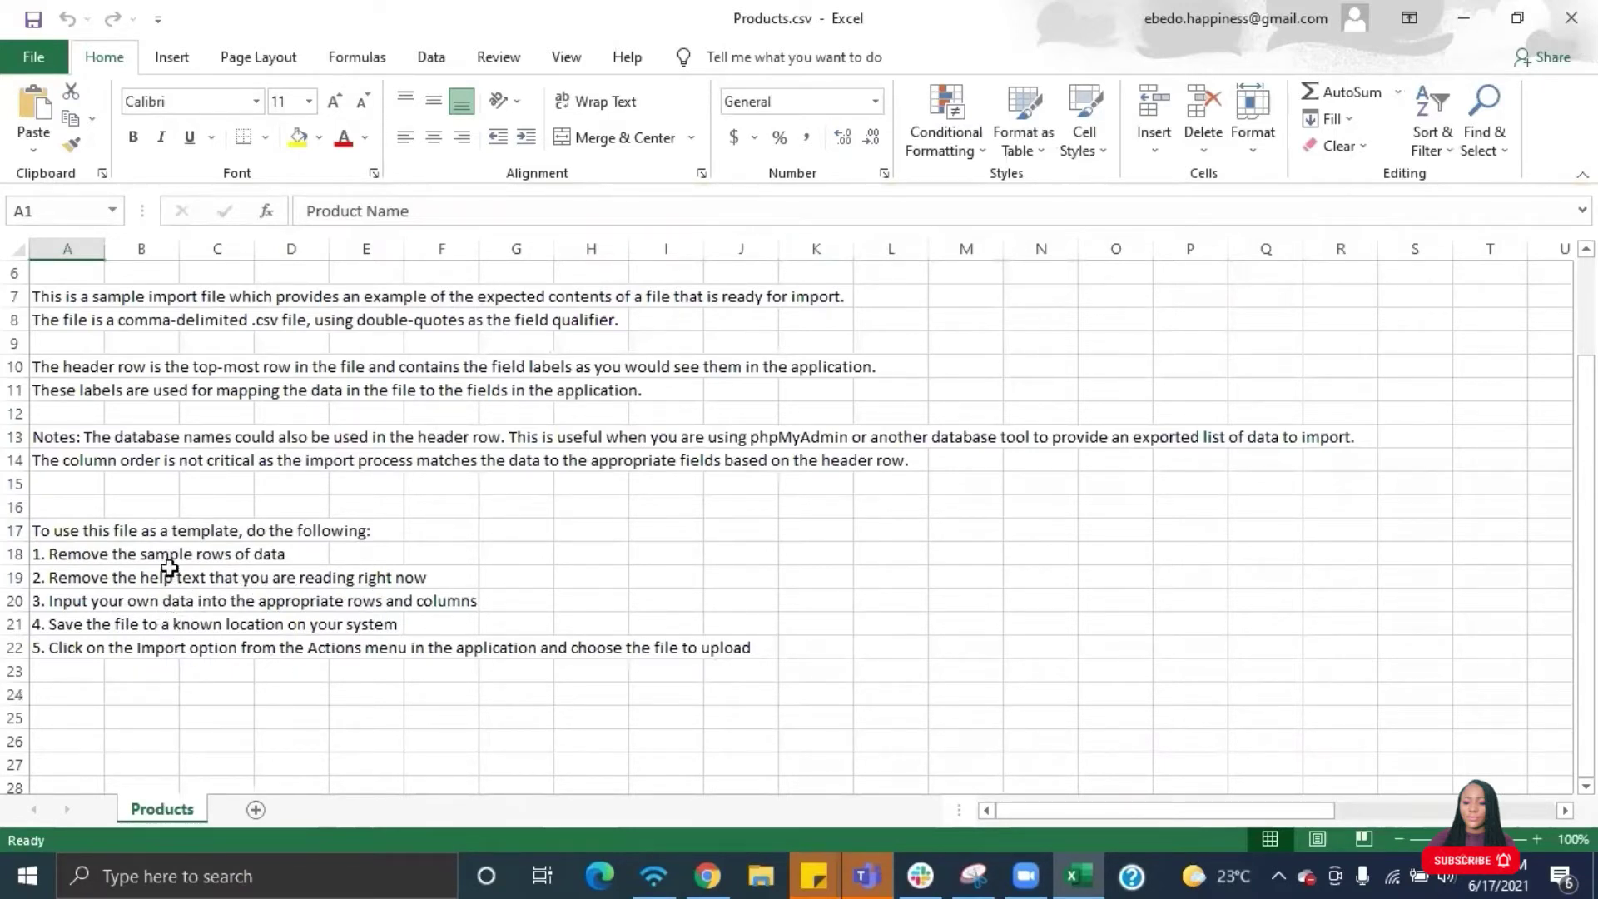
{"action": "scroll", "coordinate": [572, 444], "scroll_direction": "up", "scroll_amount": 1}
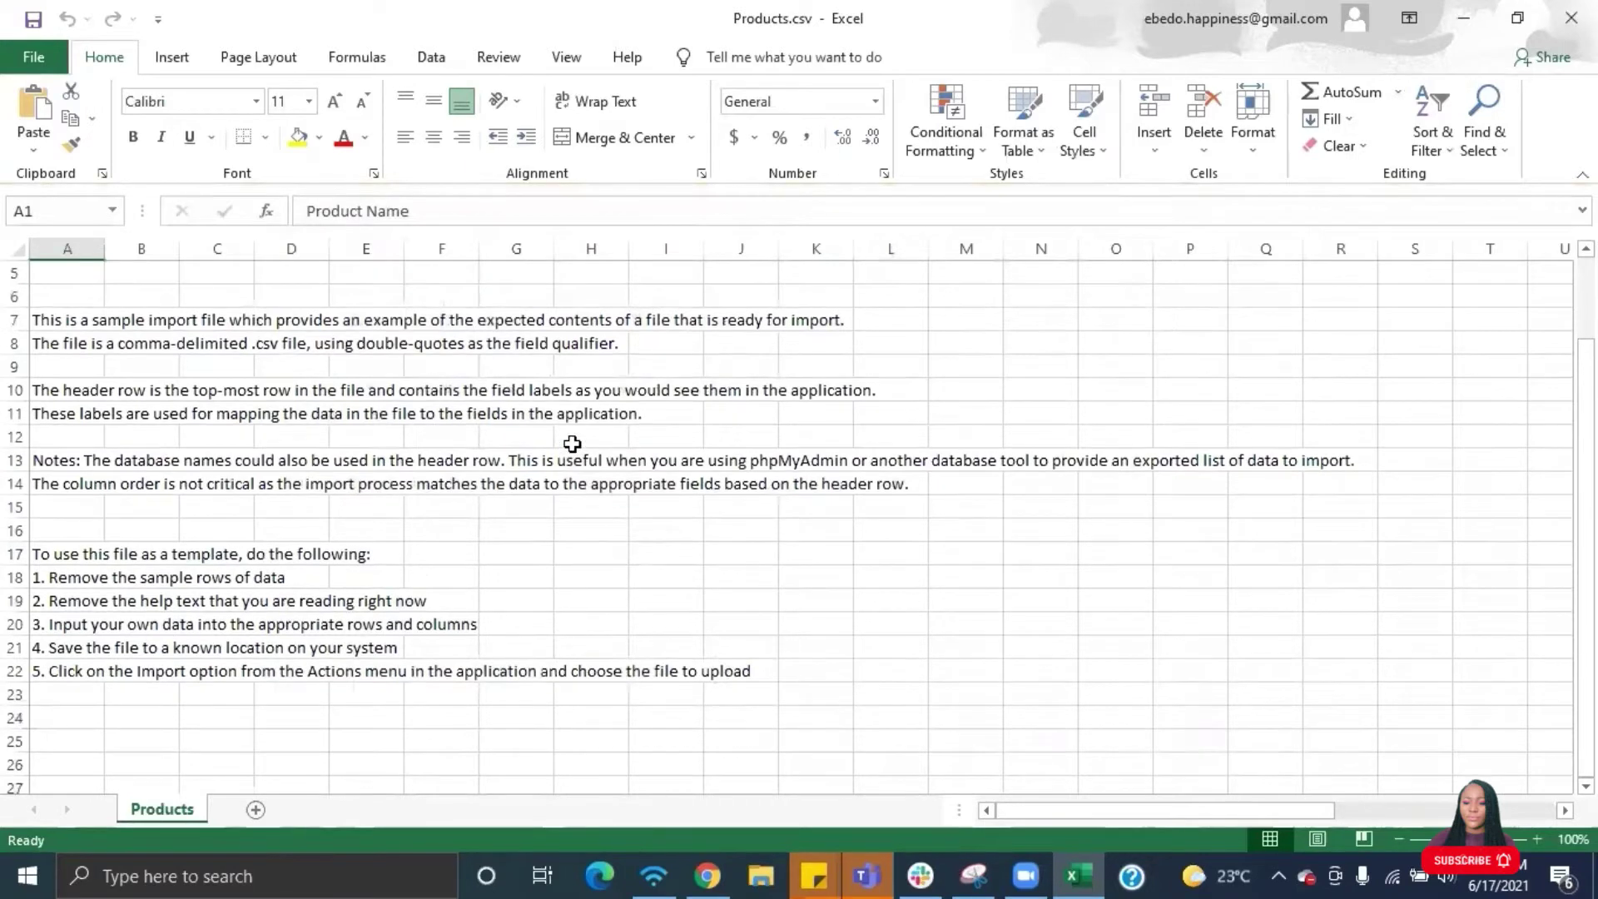
{"action": "mouse_move", "coordinate": [14, 310]}
{"action": "left_mouse_down"}
{"action": "mouse_move", "coordinate": [135, 454]}
{"action": "mouse_move", "coordinate": [100, 342]}
{"action": "mouse_move", "coordinate": [33, 313]}
{"action": "mouse_move", "coordinate": [36, 338]}
{"action": "mouse_move", "coordinate": [26, 328]}
{"action": "left_mouse_up"}
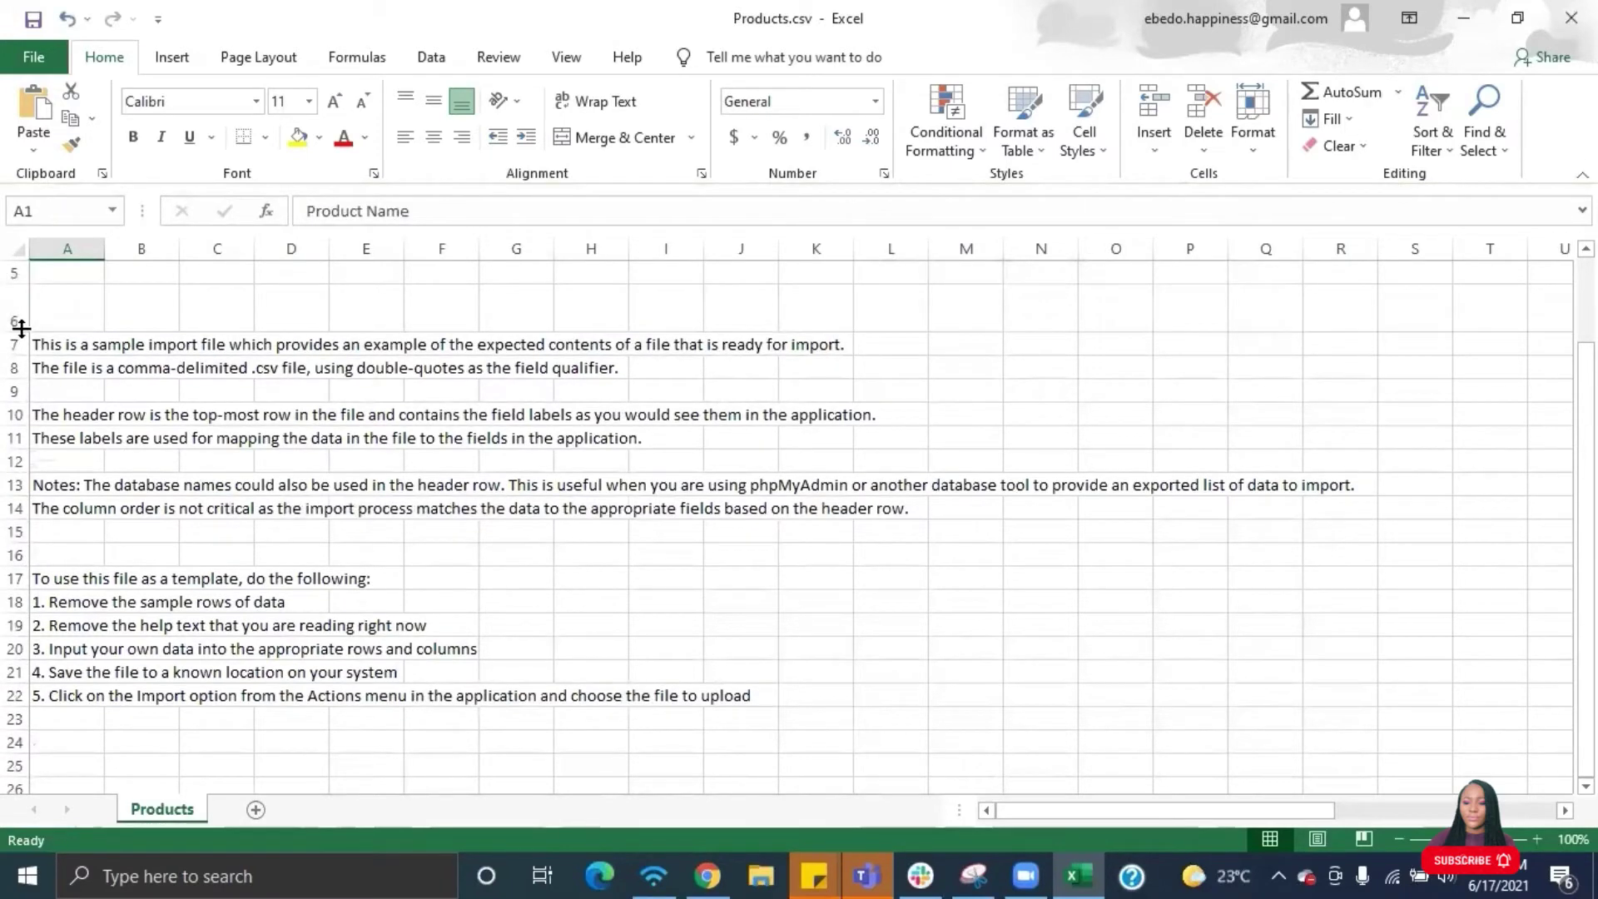
{"action": "double_click", "coordinate": [21, 329]}
{"action": "scroll", "coordinate": [21, 328], "scroll_direction": "up", "scroll_amount": 2}
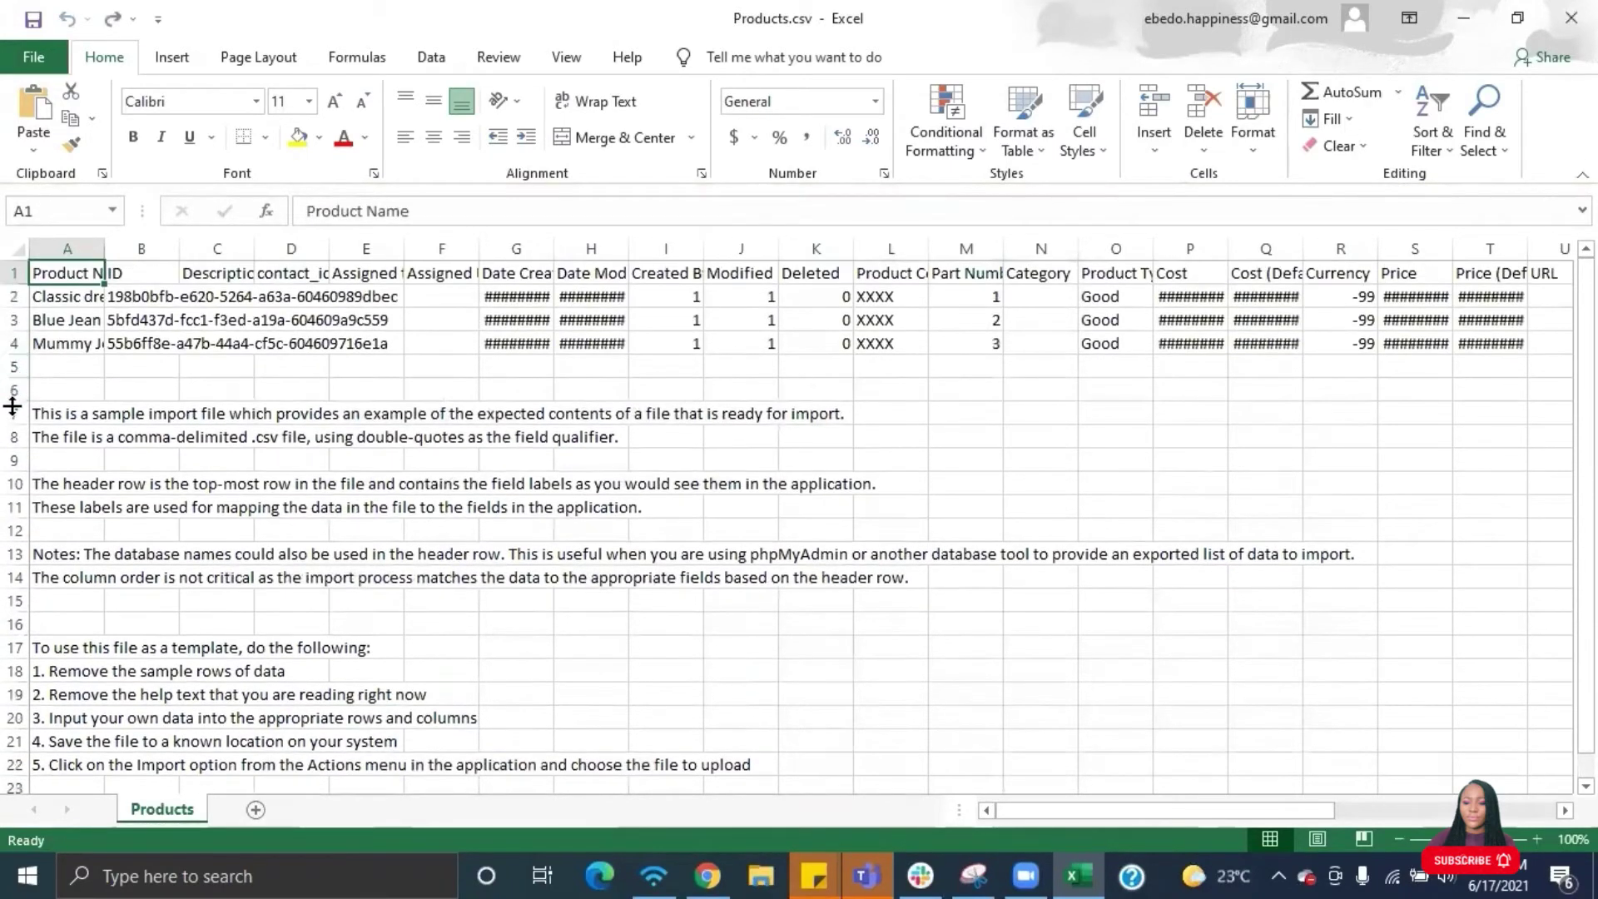
- Delete the help-text rows from row 7 down and widen column A for product names
{"action": "left_click_drag", "start_coordinate": [17, 413], "coordinate": [14, 764]}
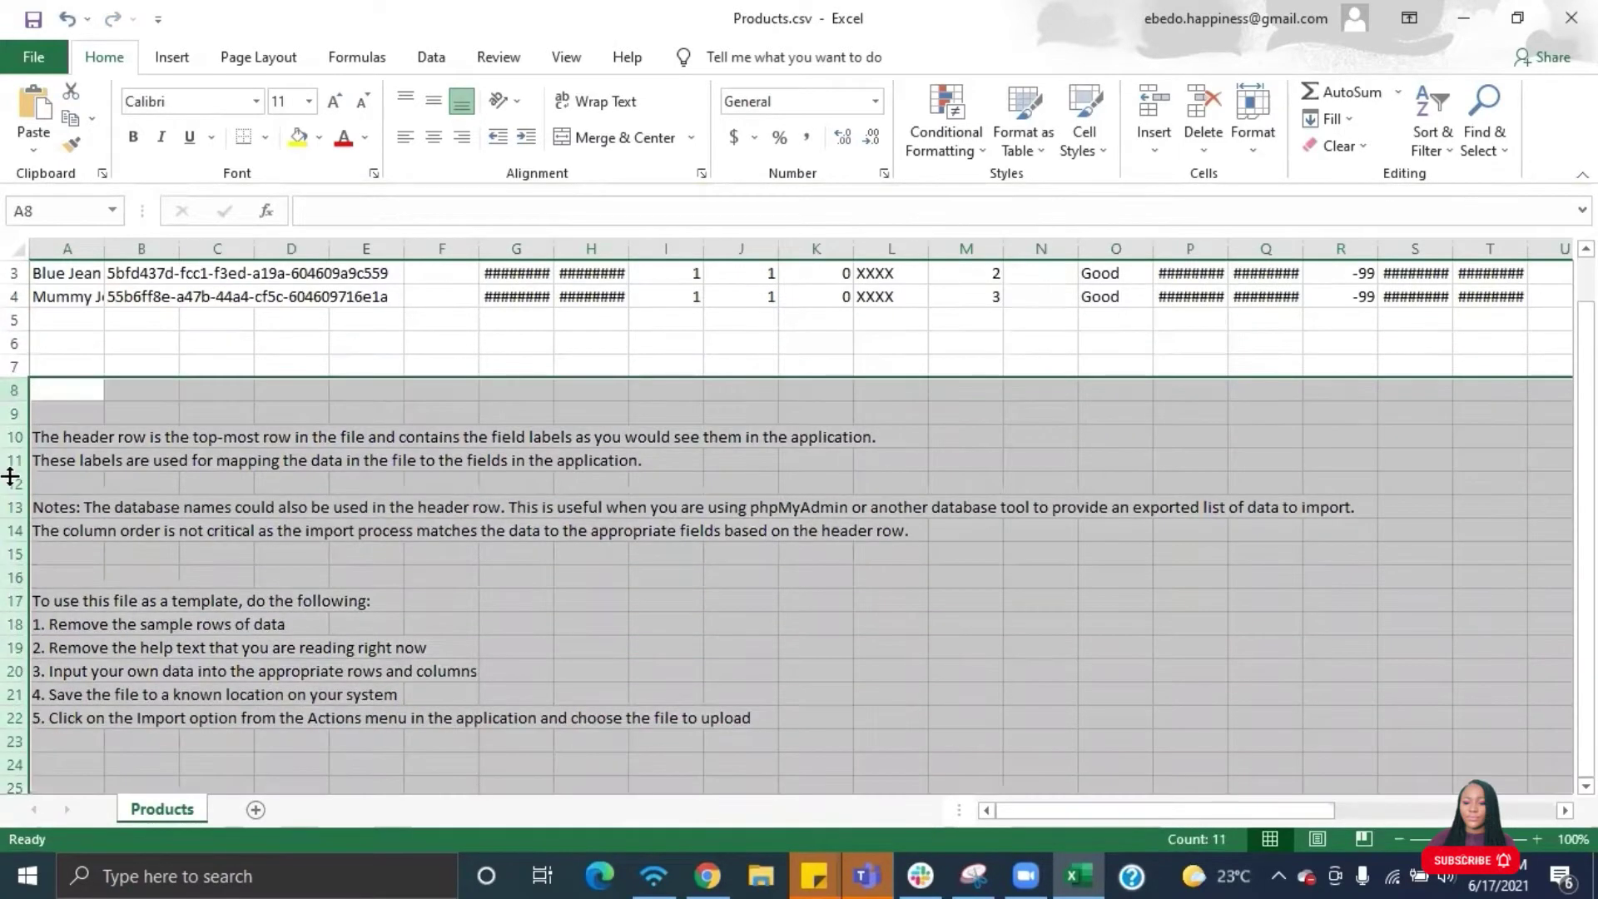
{"action": "right_click", "coordinate": [10, 483]}
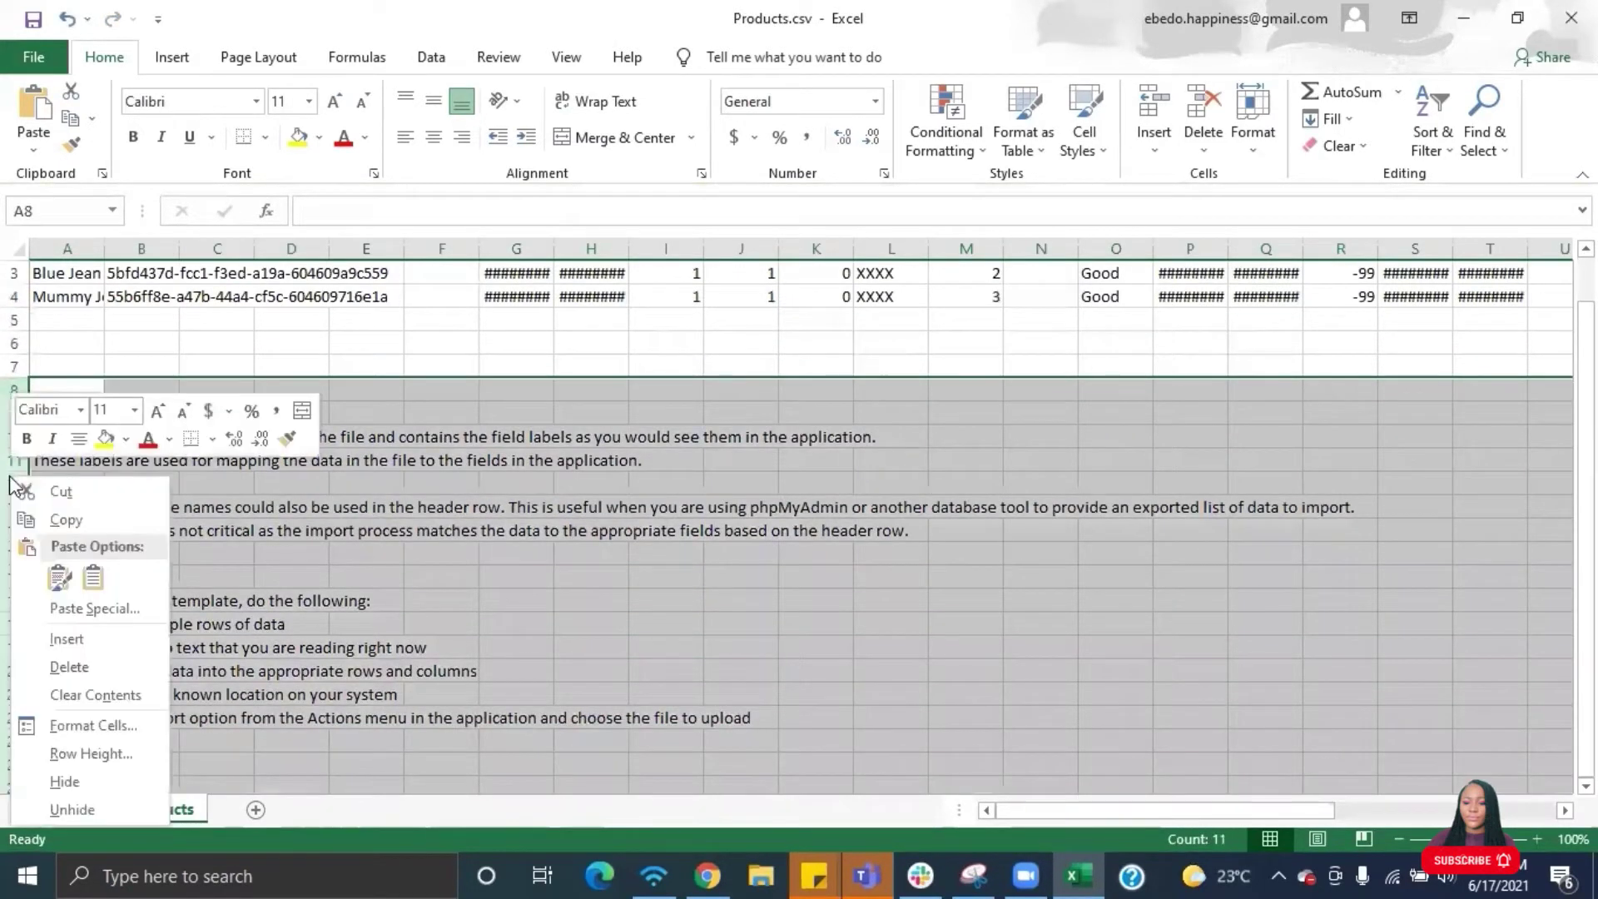
{"action": "left_click", "coordinate": [68, 666]}
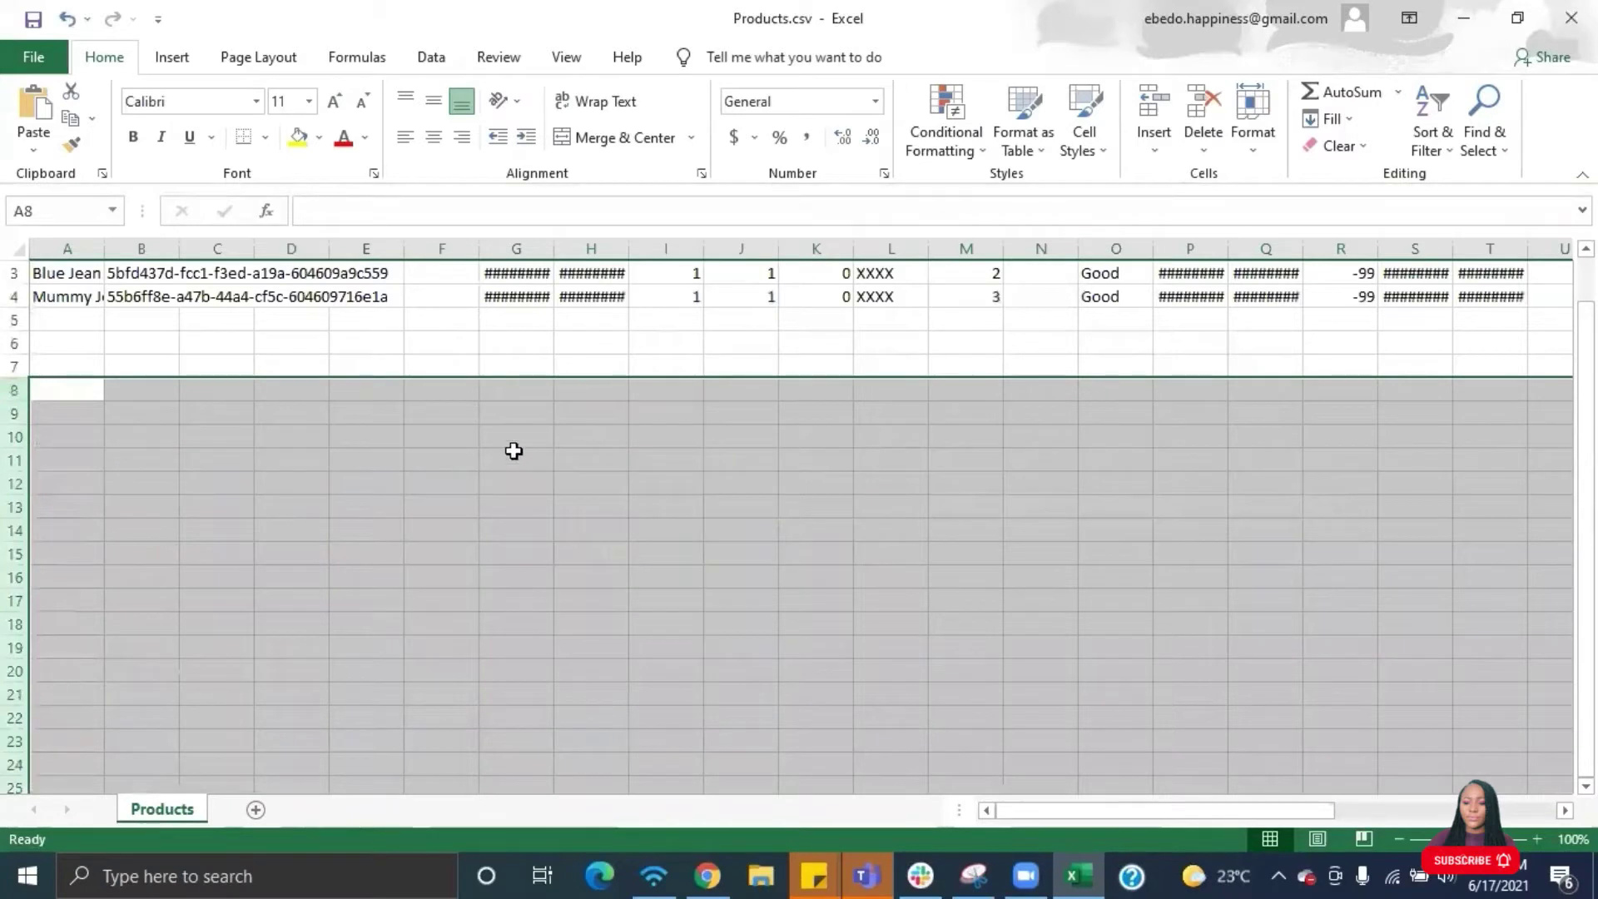
{"action": "scroll", "coordinate": [513, 450], "scroll_direction": "up", "scroll_amount": 1}
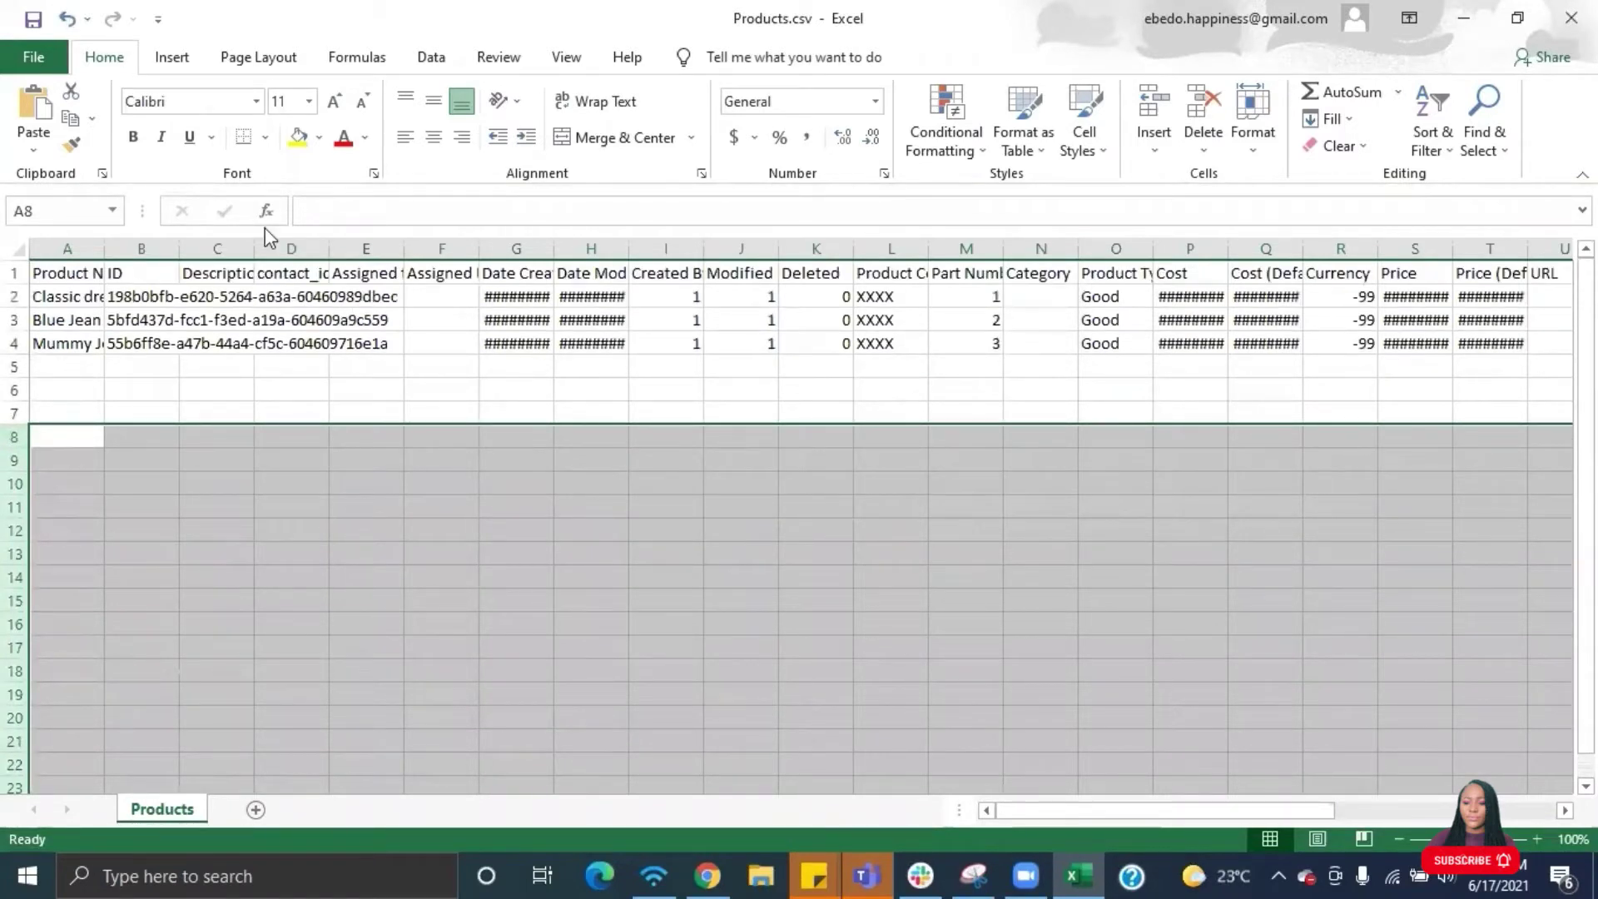
{"action": "left_click_drag", "start_coordinate": [103, 243], "coordinate": [674, 256]}
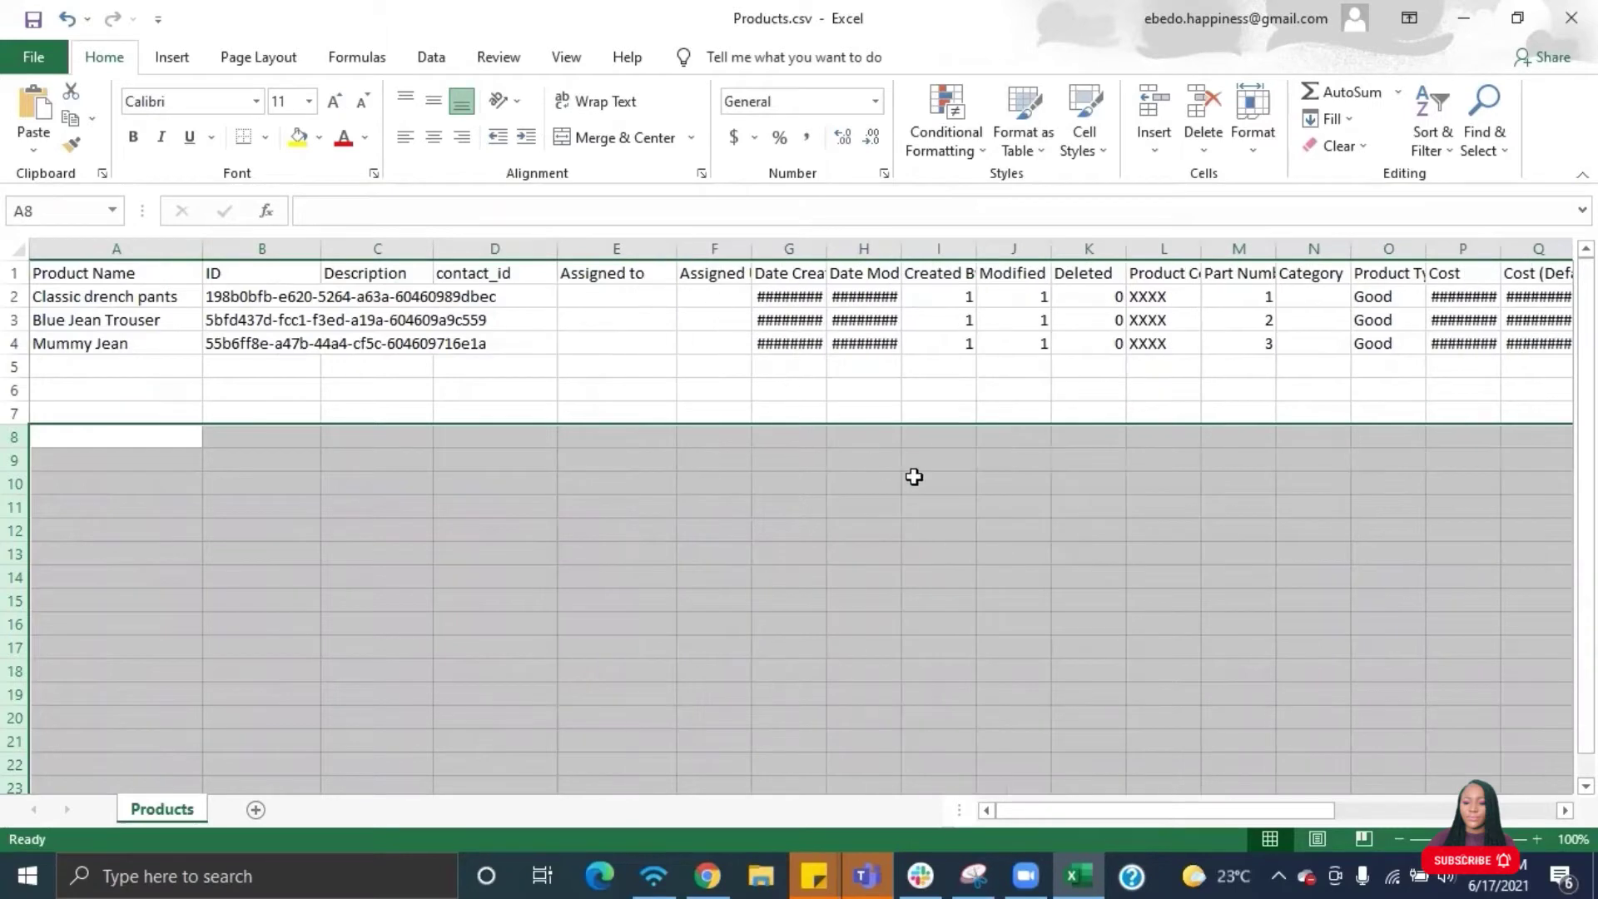
- Widen the Date Created, Cost, Price and Product Category columns so values show fully
{"action": "scroll", "coordinate": [1045, 496], "scroll_direction": "right", "scroll_amount": 5}
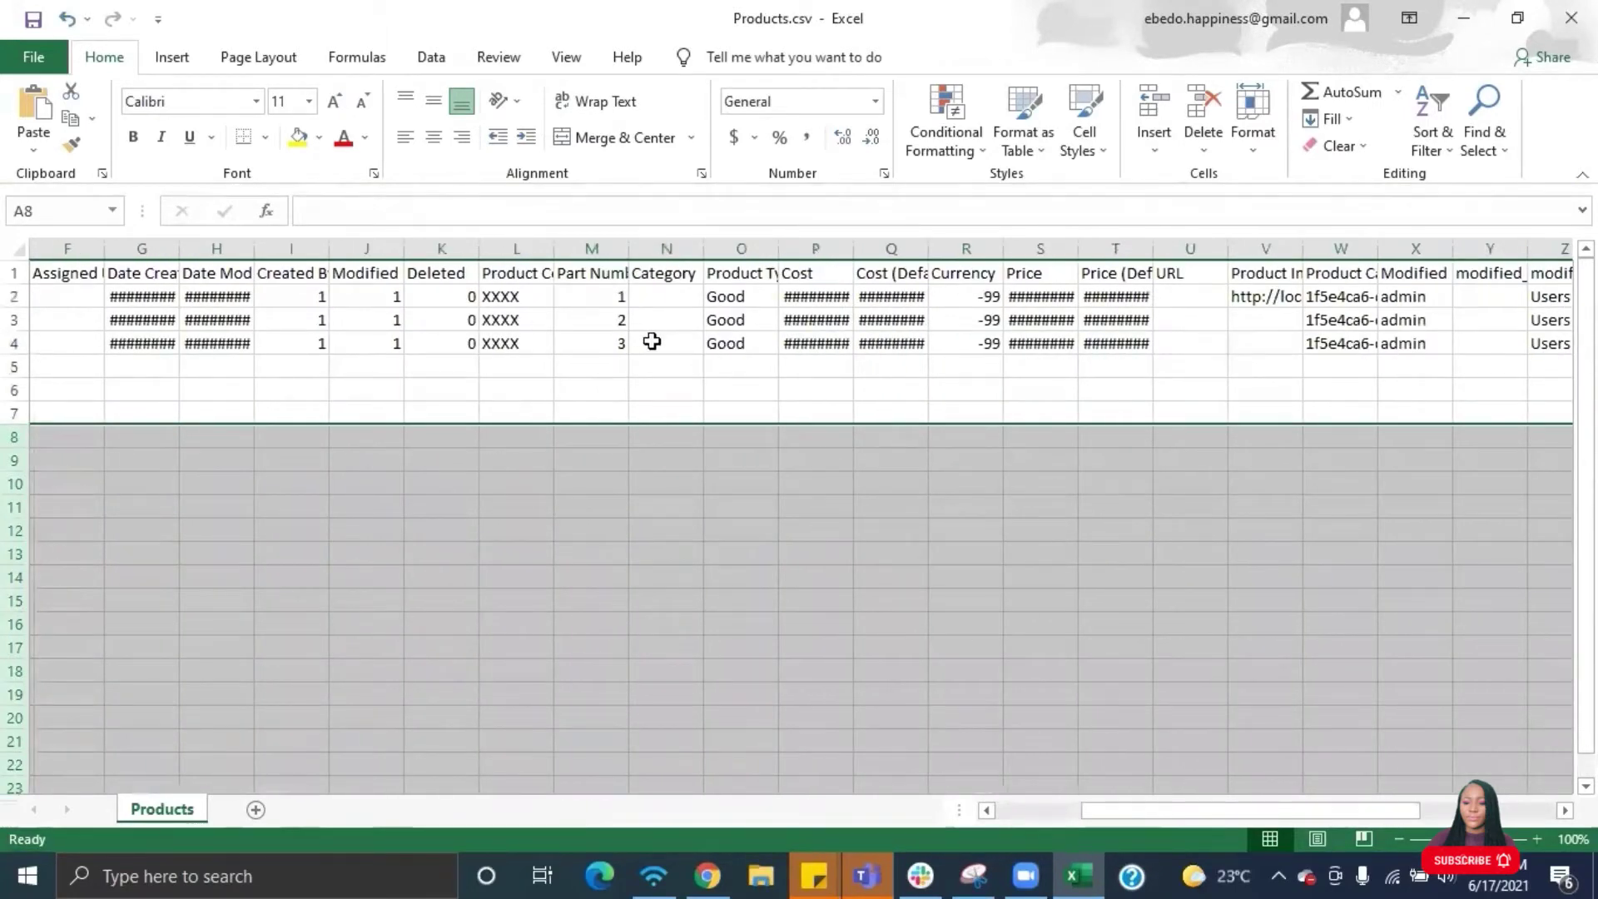
{"action": "left_click_drag", "start_coordinate": [178, 249], "coordinate": [1160, 248]}
{"action": "scroll", "coordinate": [1181, 388], "scroll_direction": "right", "scroll_amount": 3}
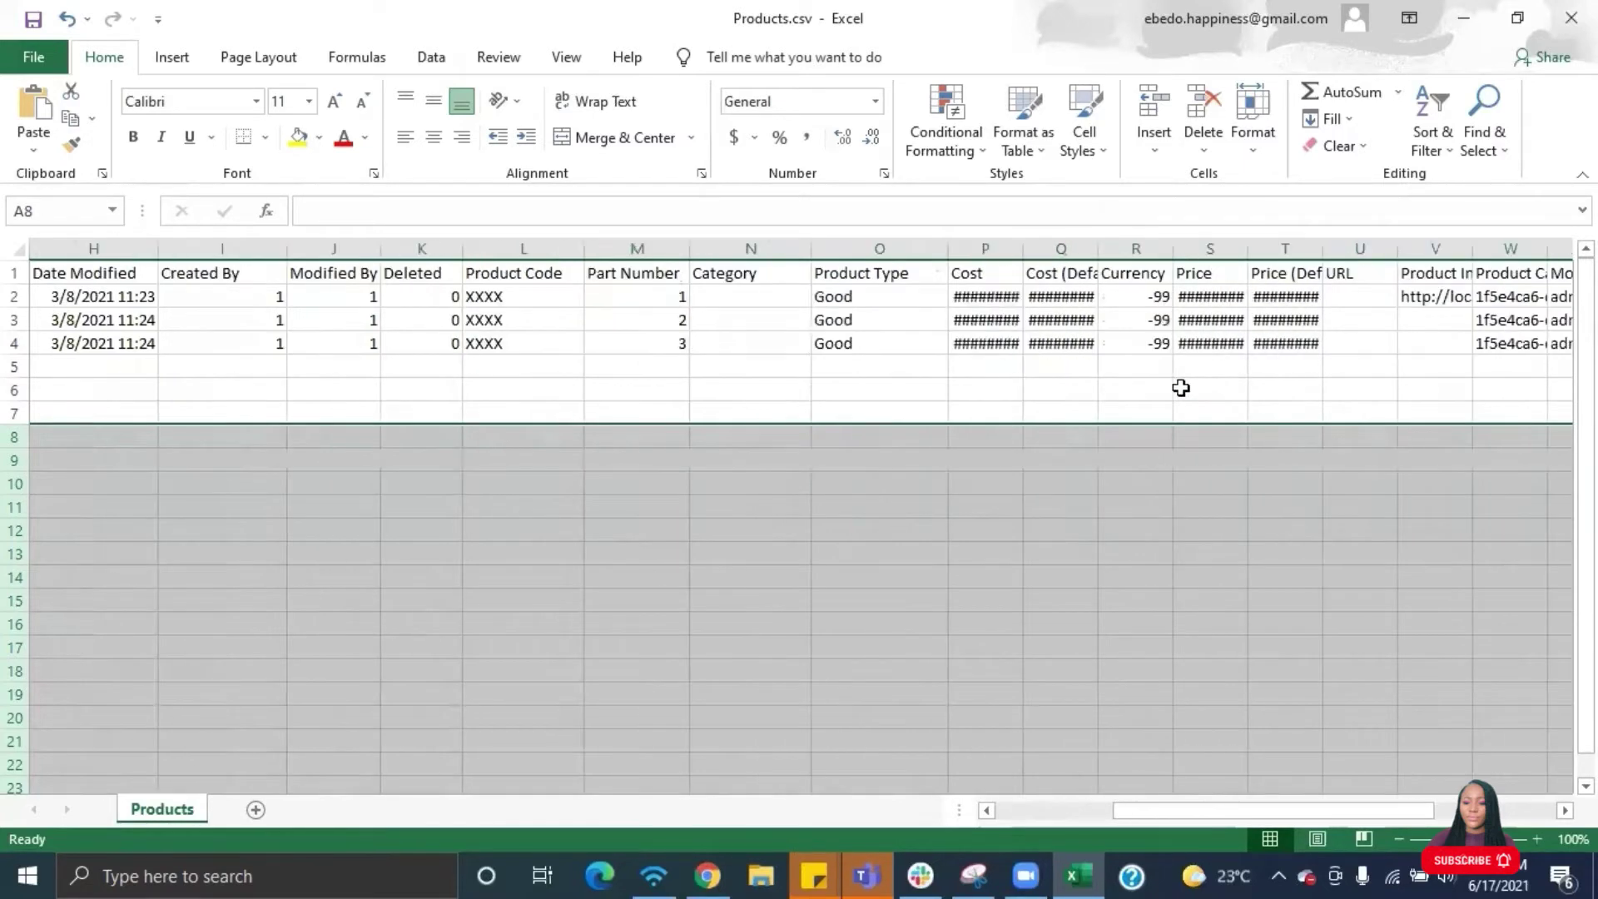
{"action": "left_click_drag", "start_coordinate": [893, 253], "coordinate": [1200, 248]}
{"action": "scroll", "coordinate": [1273, 449], "scroll_direction": "right", "scroll_amount": 4}
{"action": "left_click_drag", "start_coordinate": [850, 248], "coordinate": [1128, 250]}
{"action": "scroll", "coordinate": [1042, 275], "scroll_direction": "right", "scroll_amount": 1}
{"action": "scroll", "coordinate": [1237, 358], "scroll_direction": "right", "scroll_amount": 4}
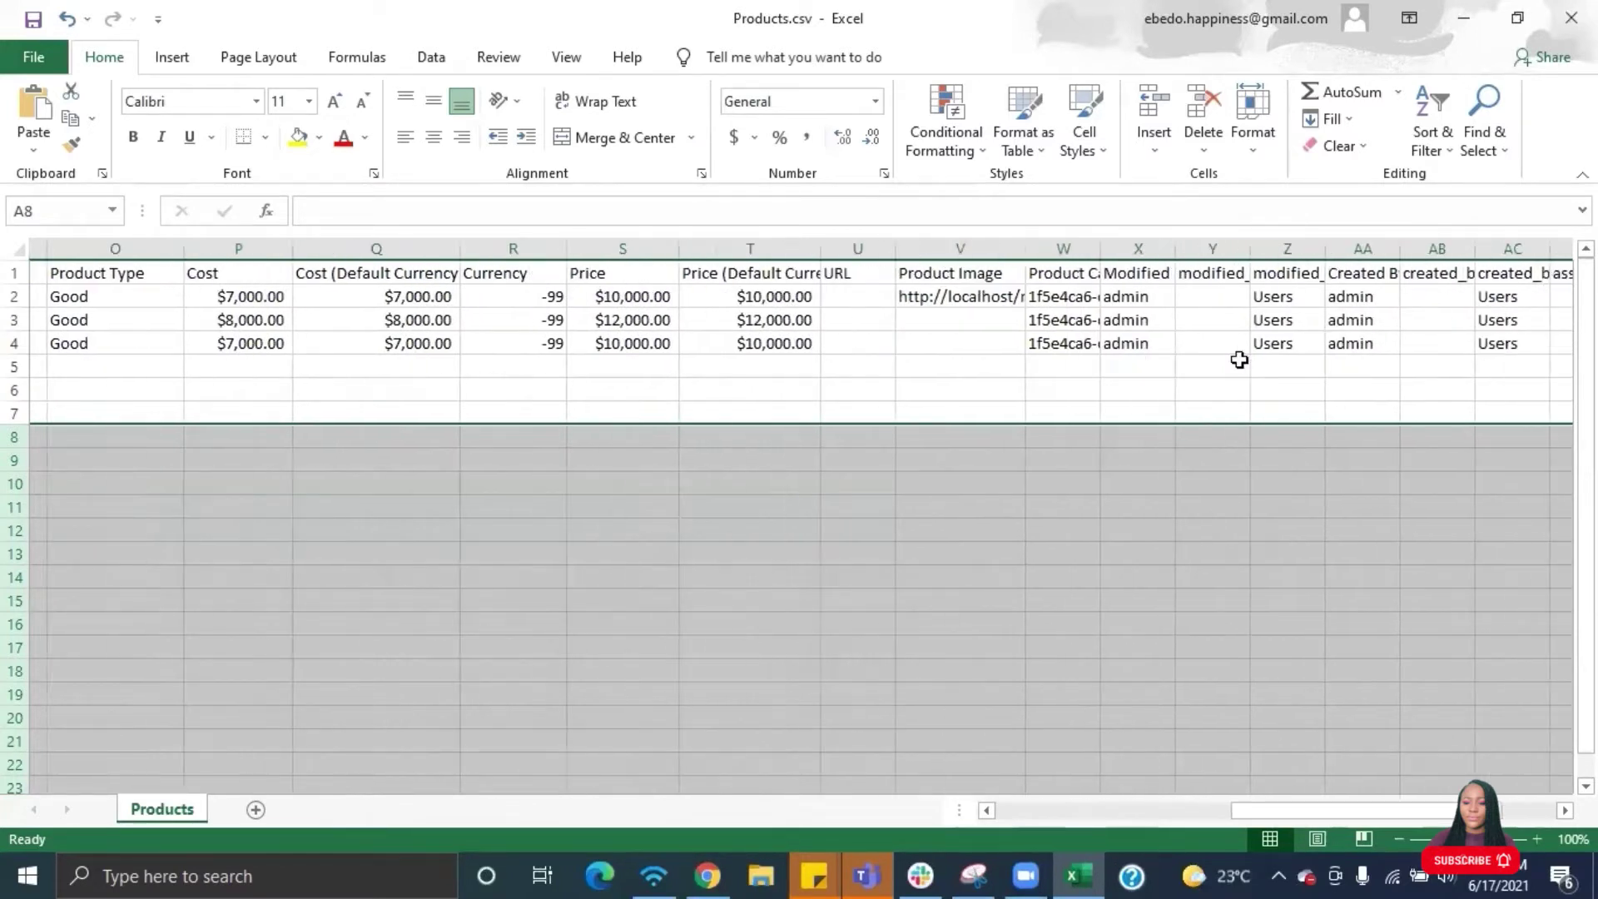
{"action": "left_click_drag", "start_coordinate": [1418, 249], "coordinate": [1469, 250]}
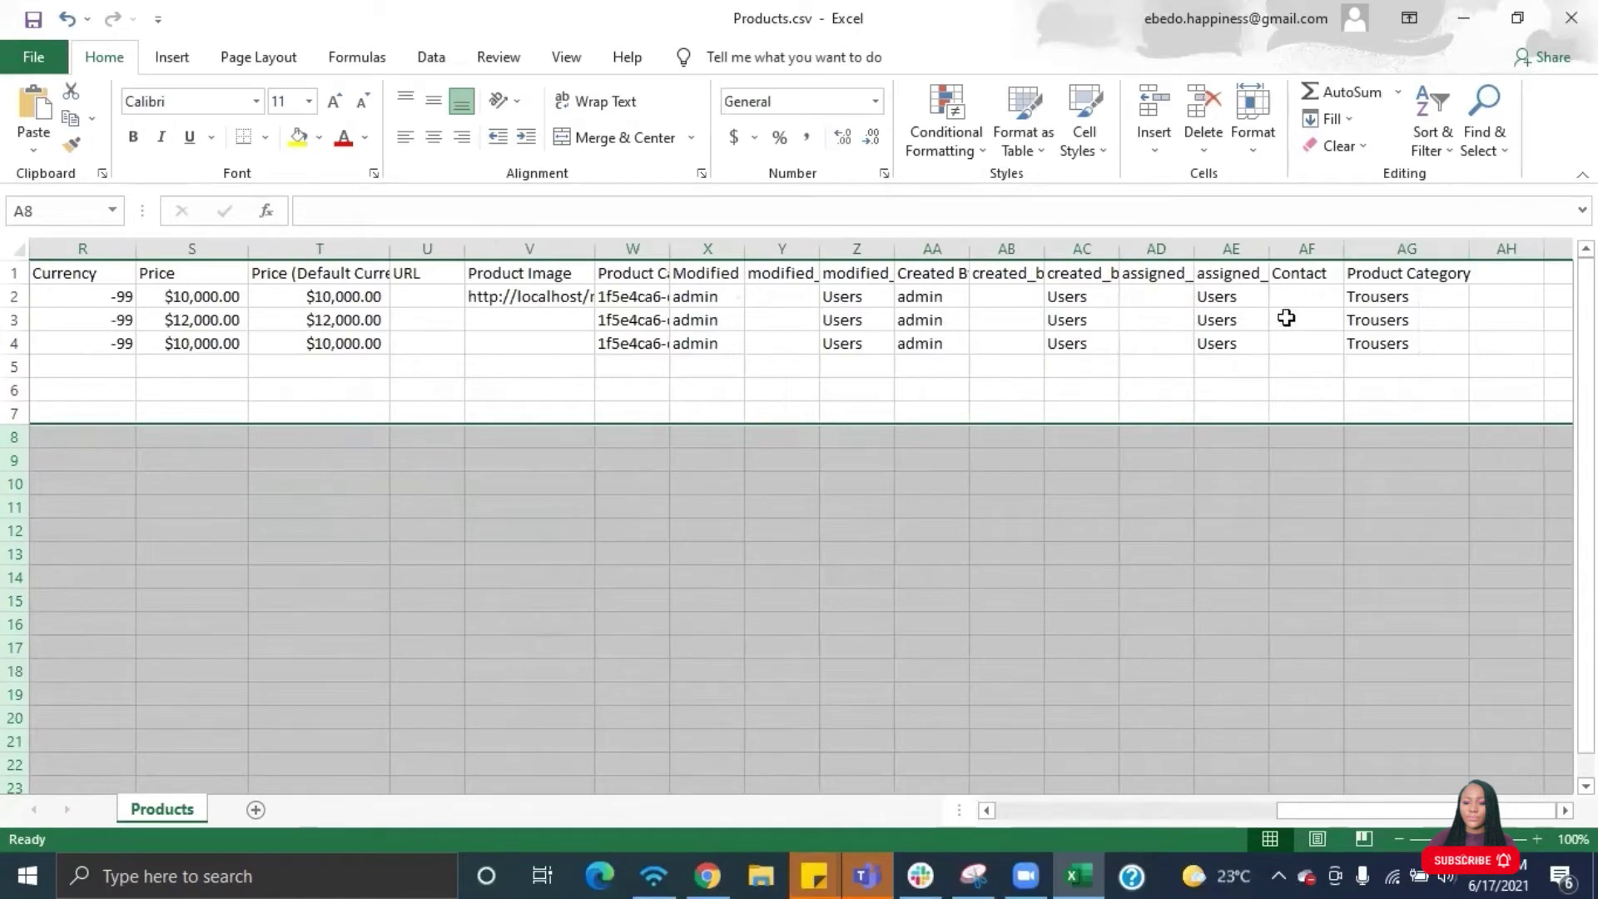
{"action": "scroll", "coordinate": [759, 465], "scroll_direction": "left", "scroll_amount": 6}
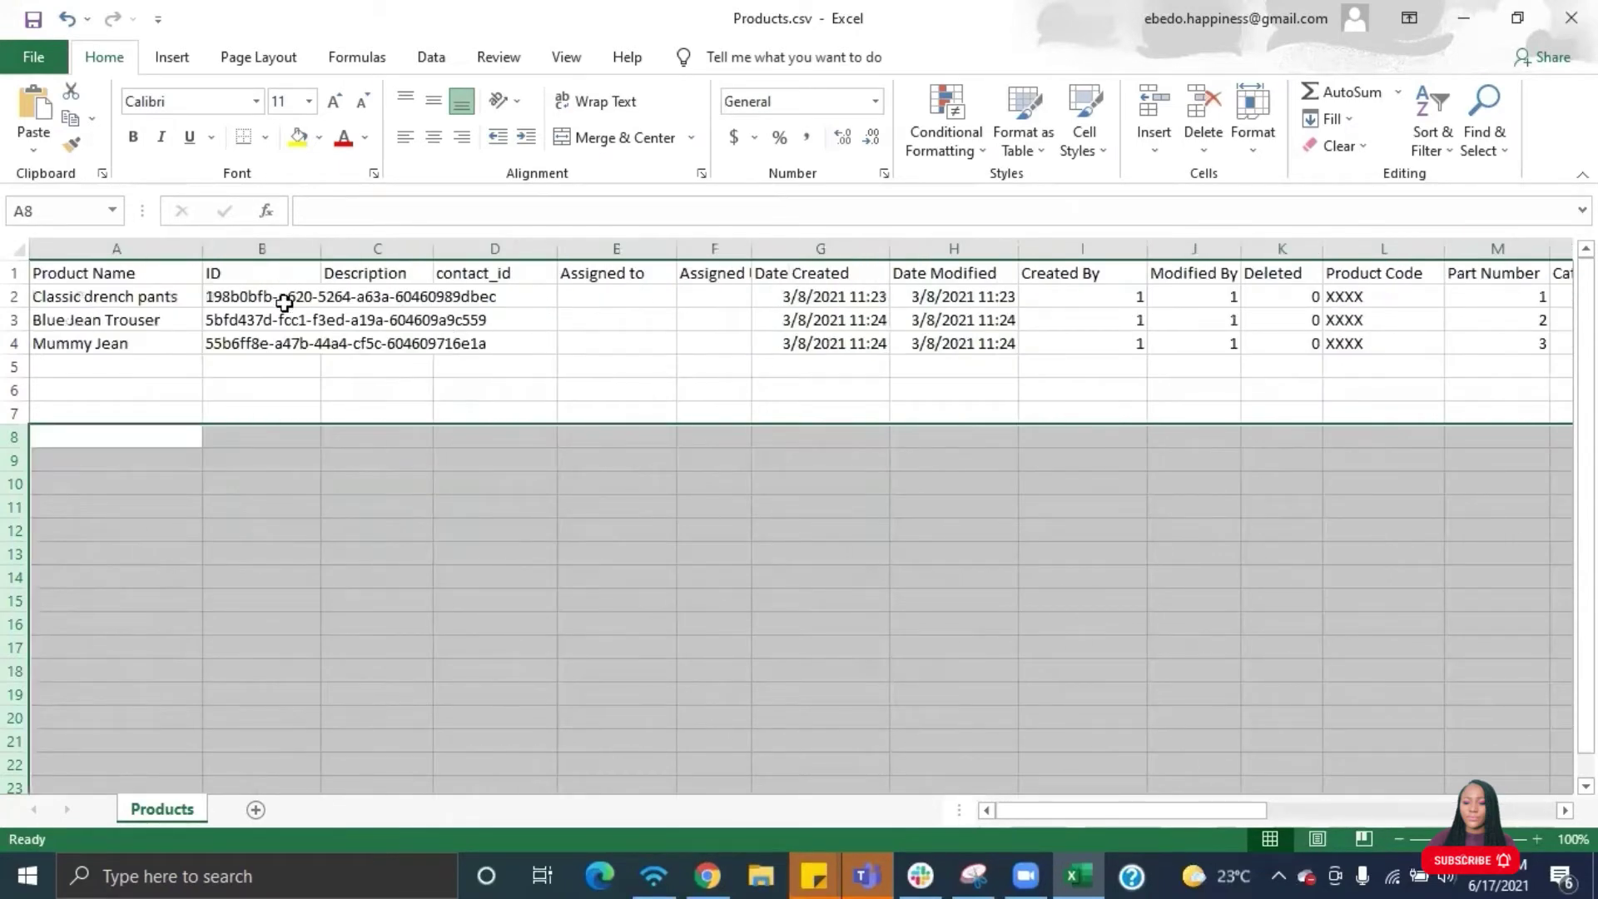
- Delete the ID column and return to the SuiteCRM import page
{"action": "right_click", "coordinate": [279, 239]}
{"action": "left_click", "coordinate": [345, 429]}
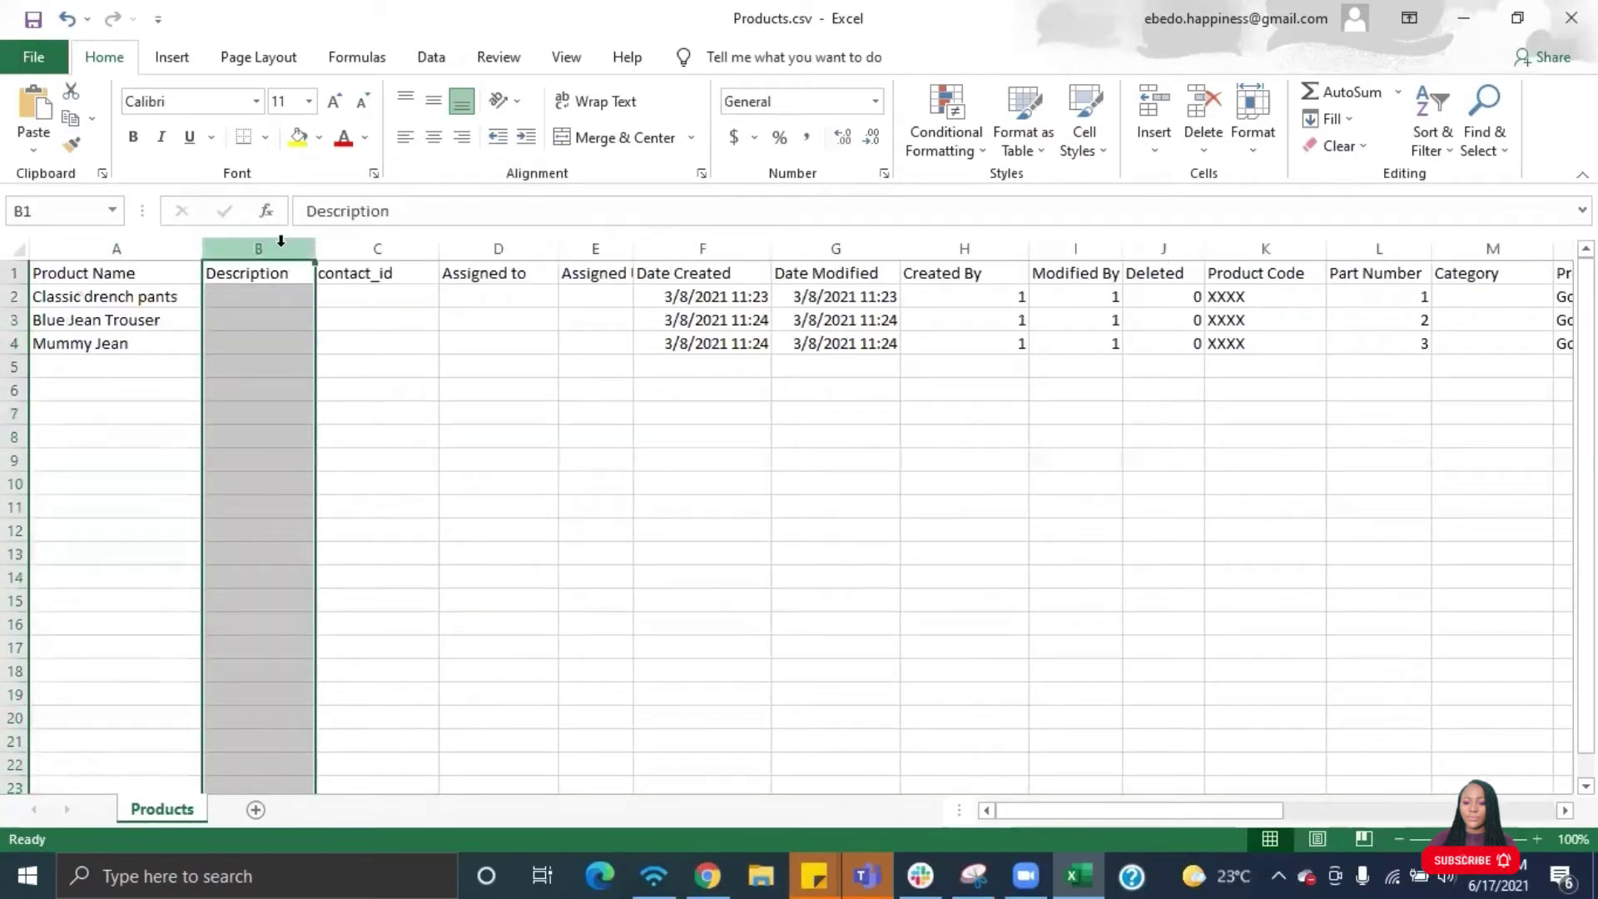
{"action": "left_click", "coordinate": [707, 876]}
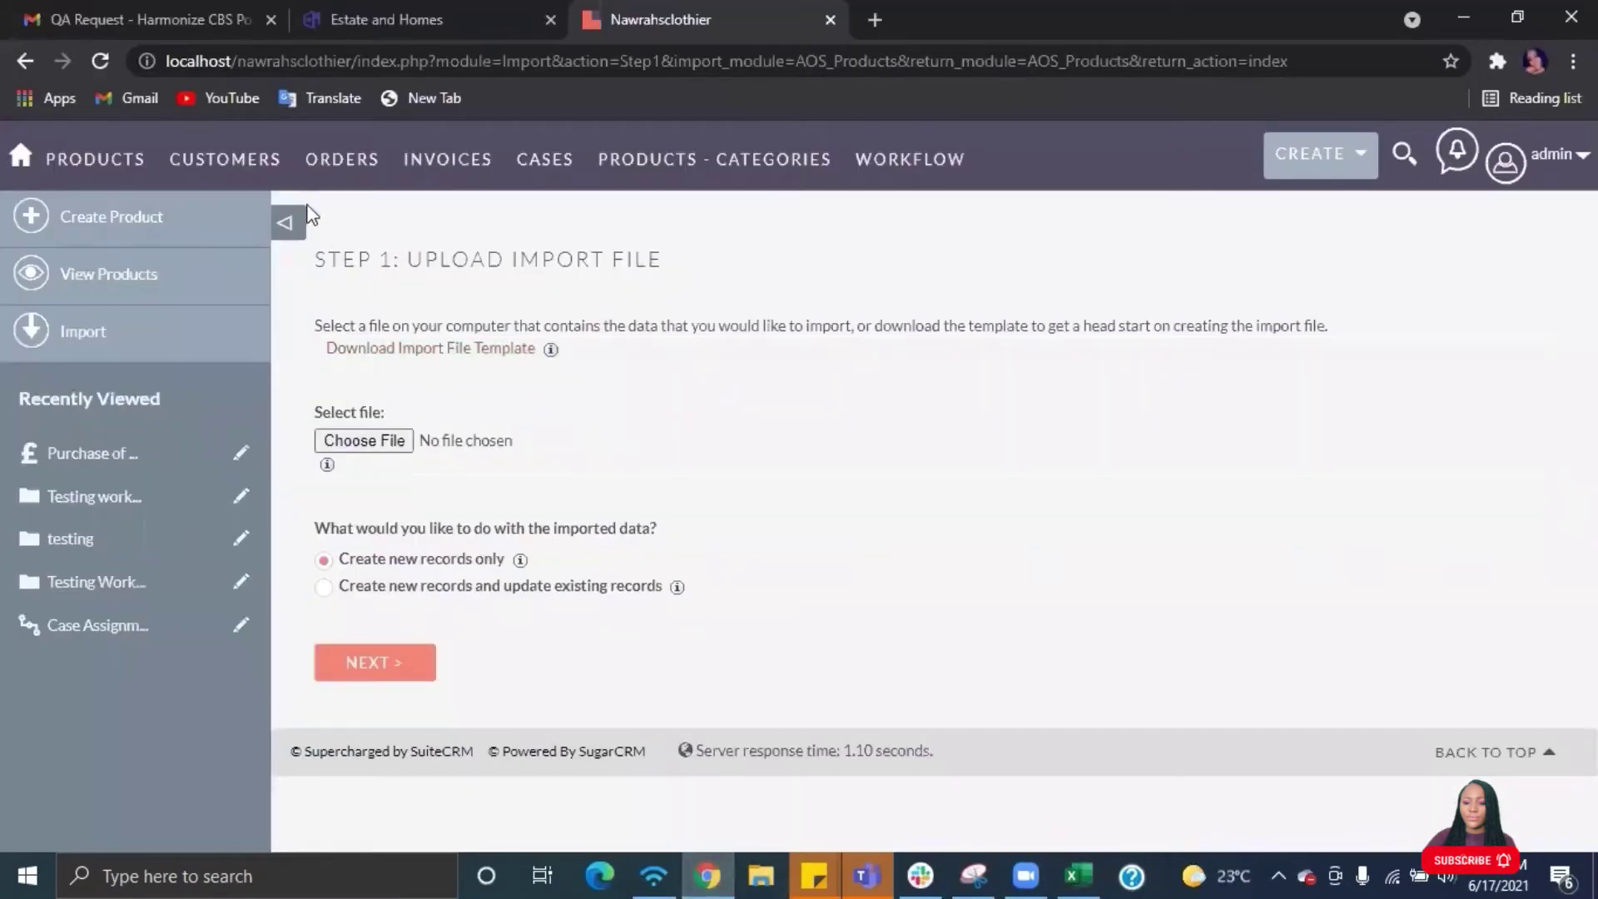
- Start a new product and check the Name, Price and Product Type fields, keeping Good
{"action": "mouse_move", "coordinate": [251, 154]}
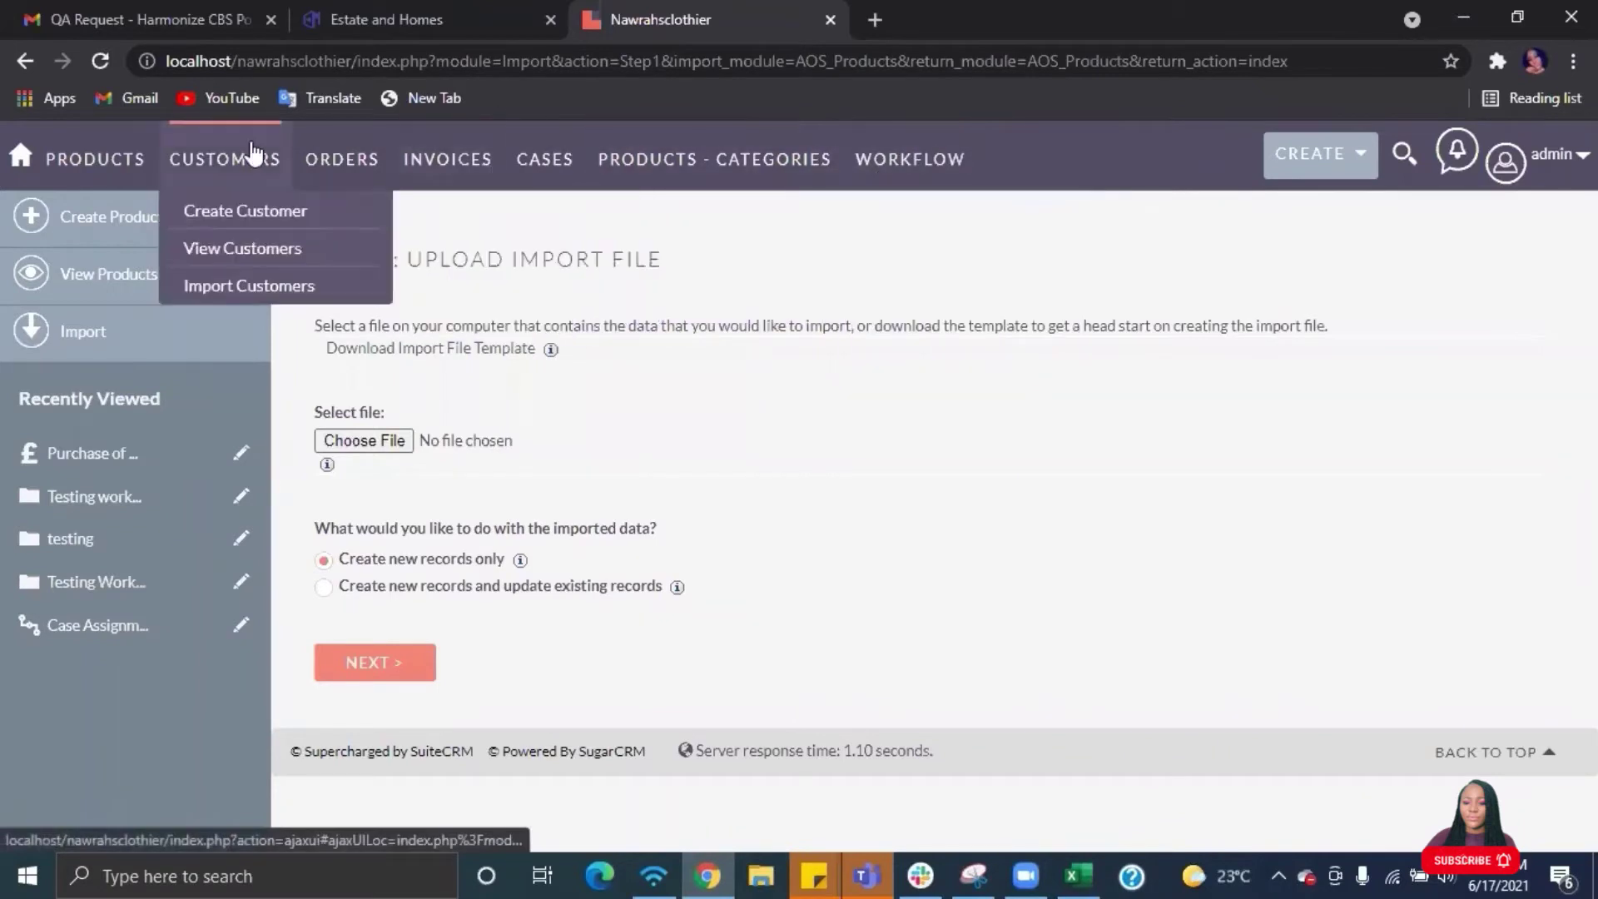
{"action": "left_click", "coordinate": [101, 216]}
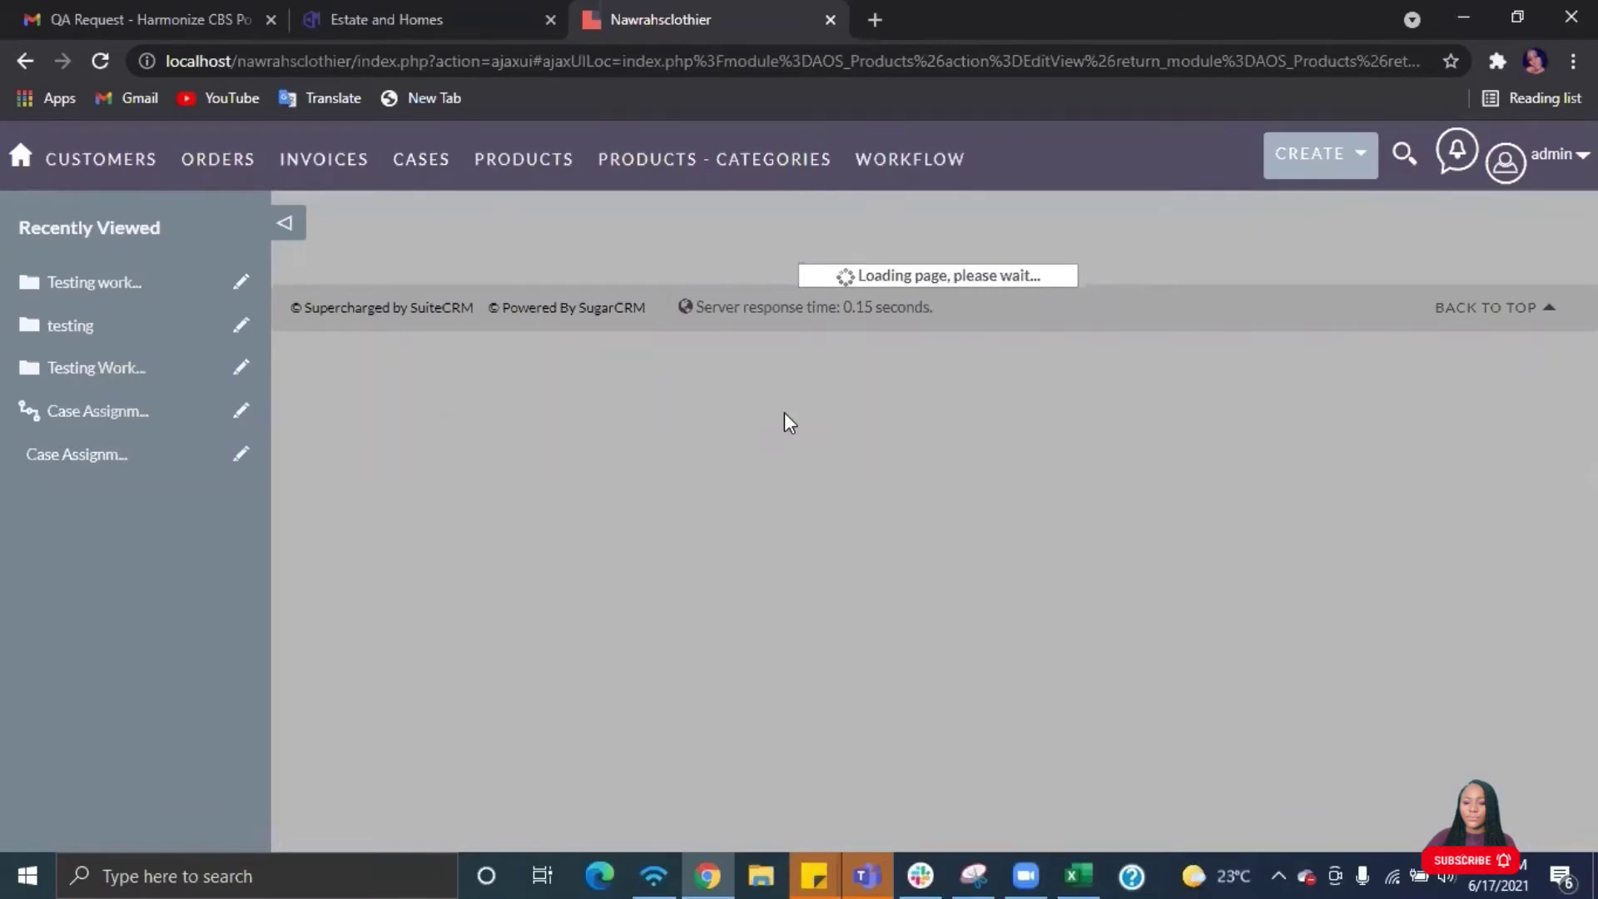
{"action": "scroll", "coordinate": [913, 533], "scroll_direction": "down", "scroll_amount": 3}
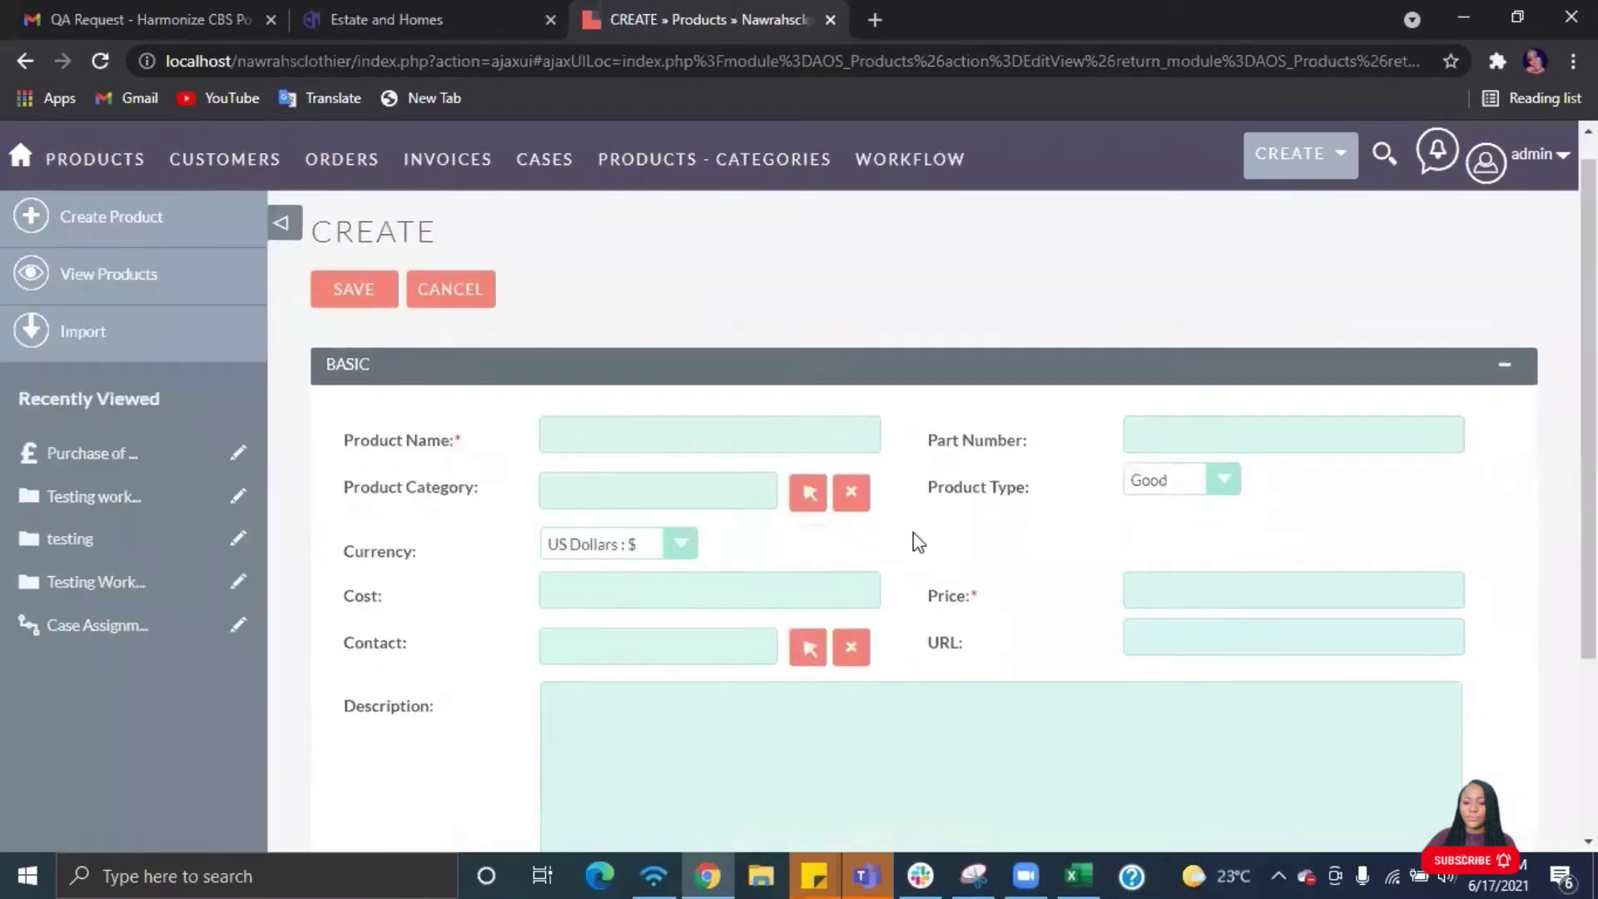
{"action": "scroll", "coordinate": [912, 532], "scroll_direction": "up", "scroll_amount": 1}
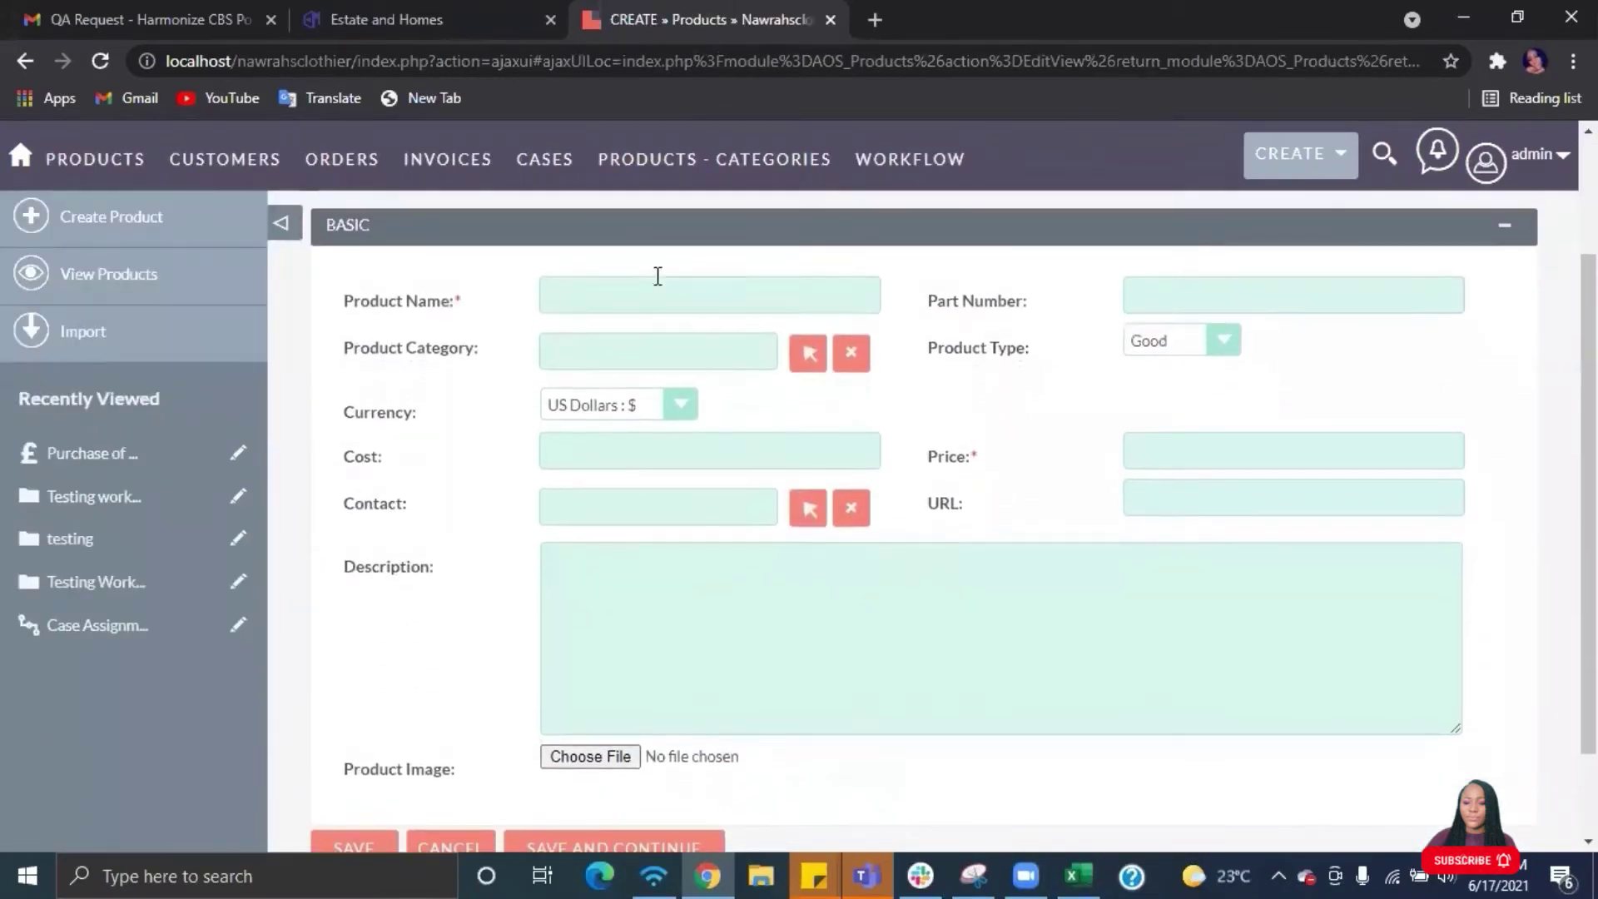
{"action": "left_click", "coordinate": [594, 300]}
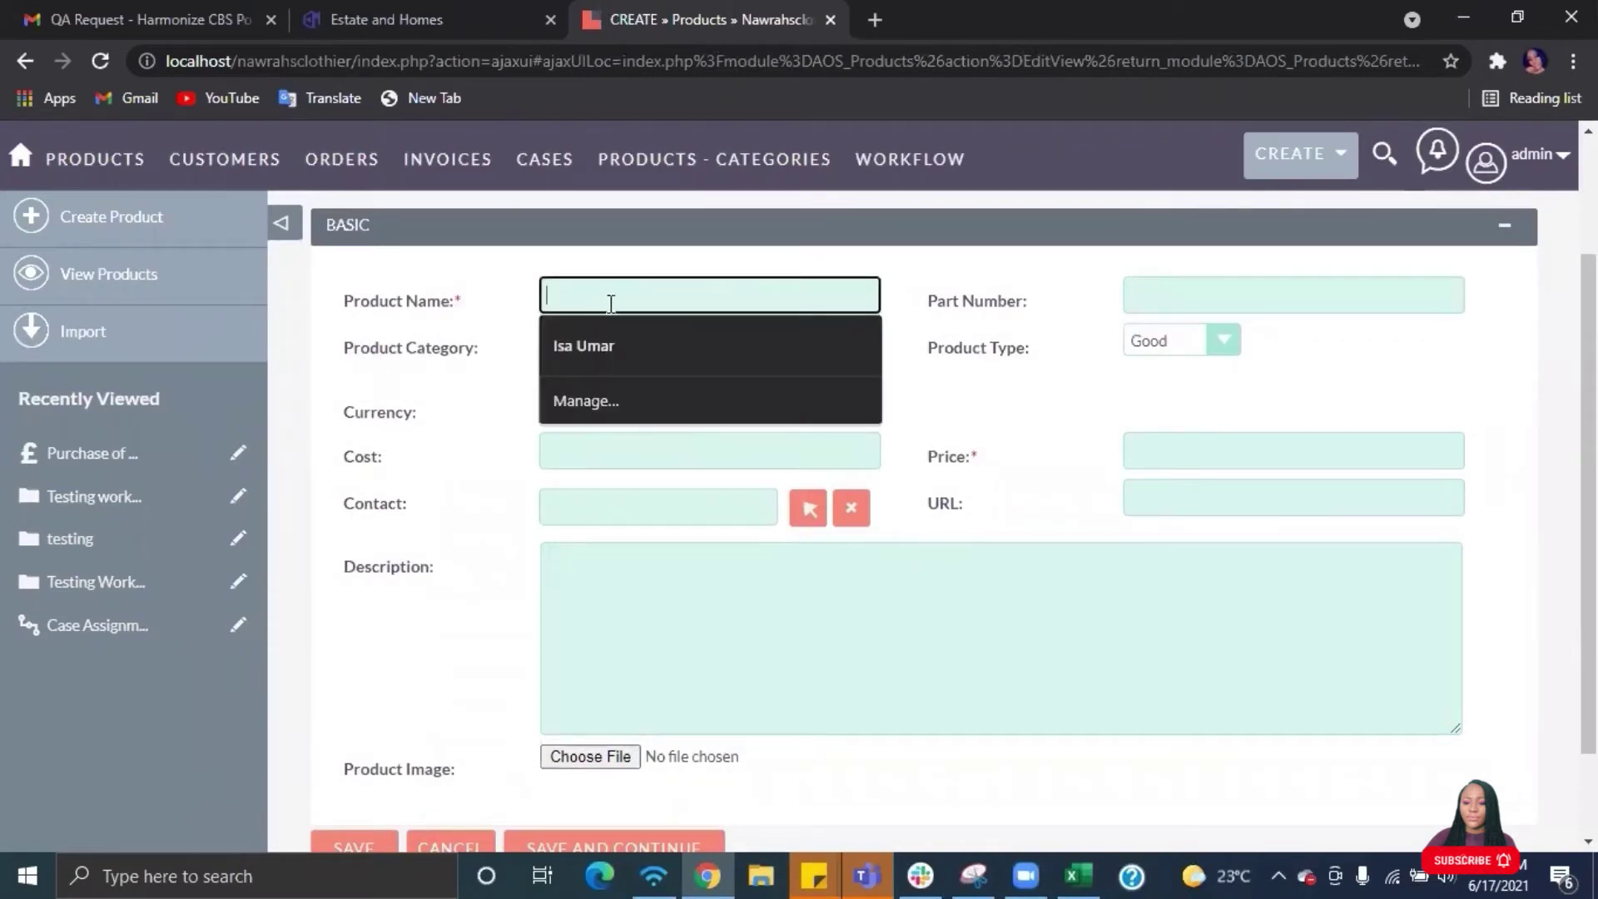
{"action": "left_click", "coordinate": [1198, 445]}
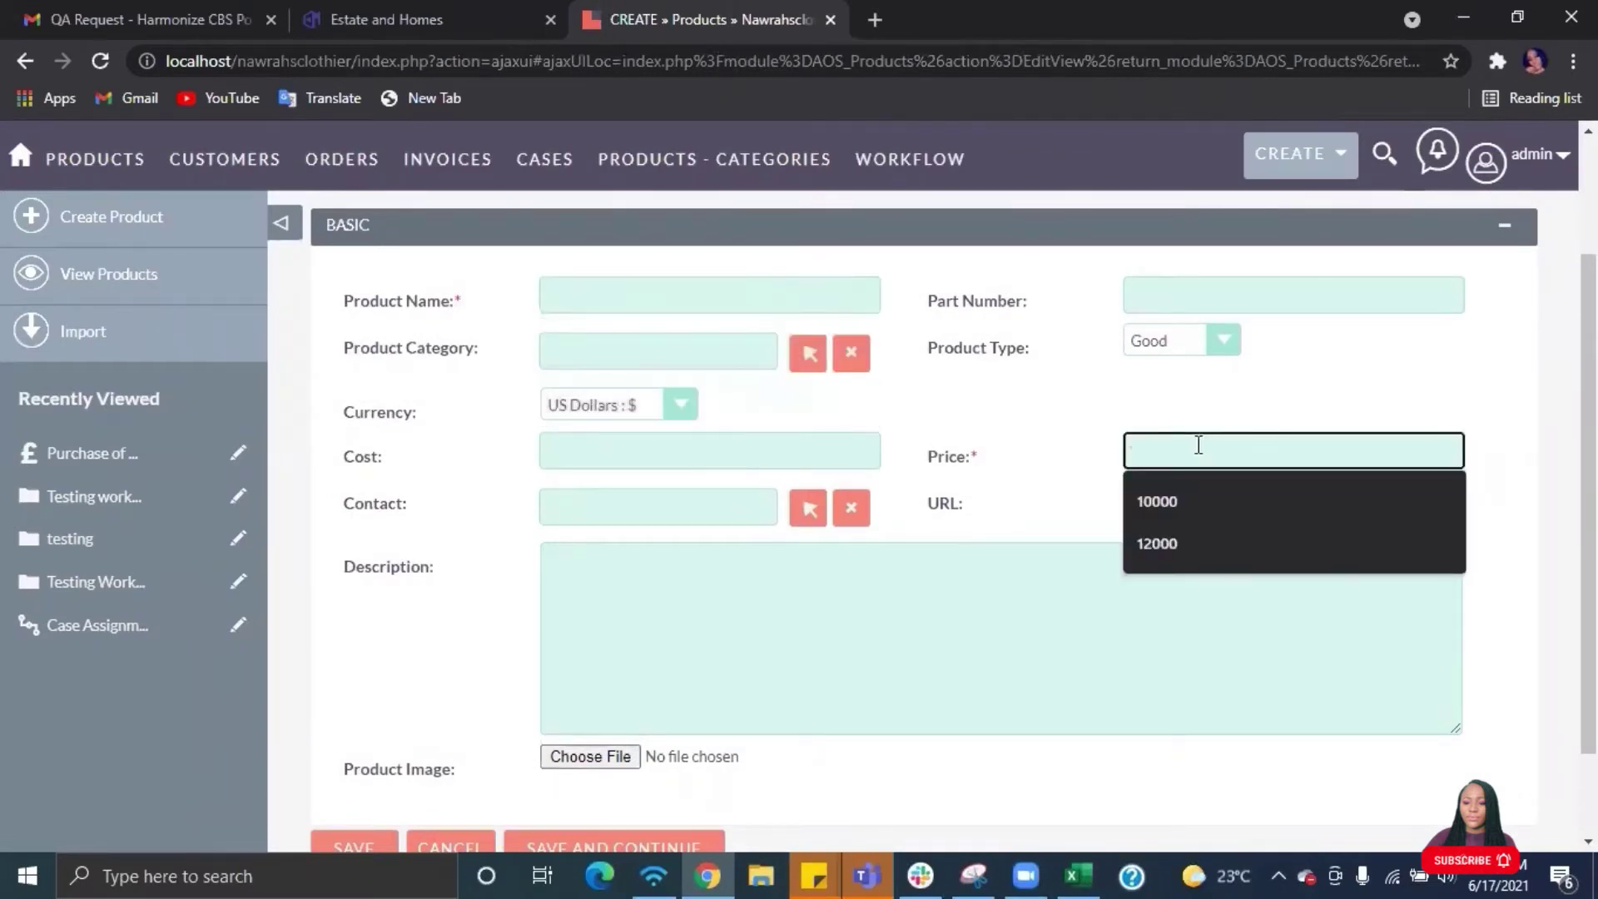
{"action": "left_click", "coordinate": [1050, 425]}
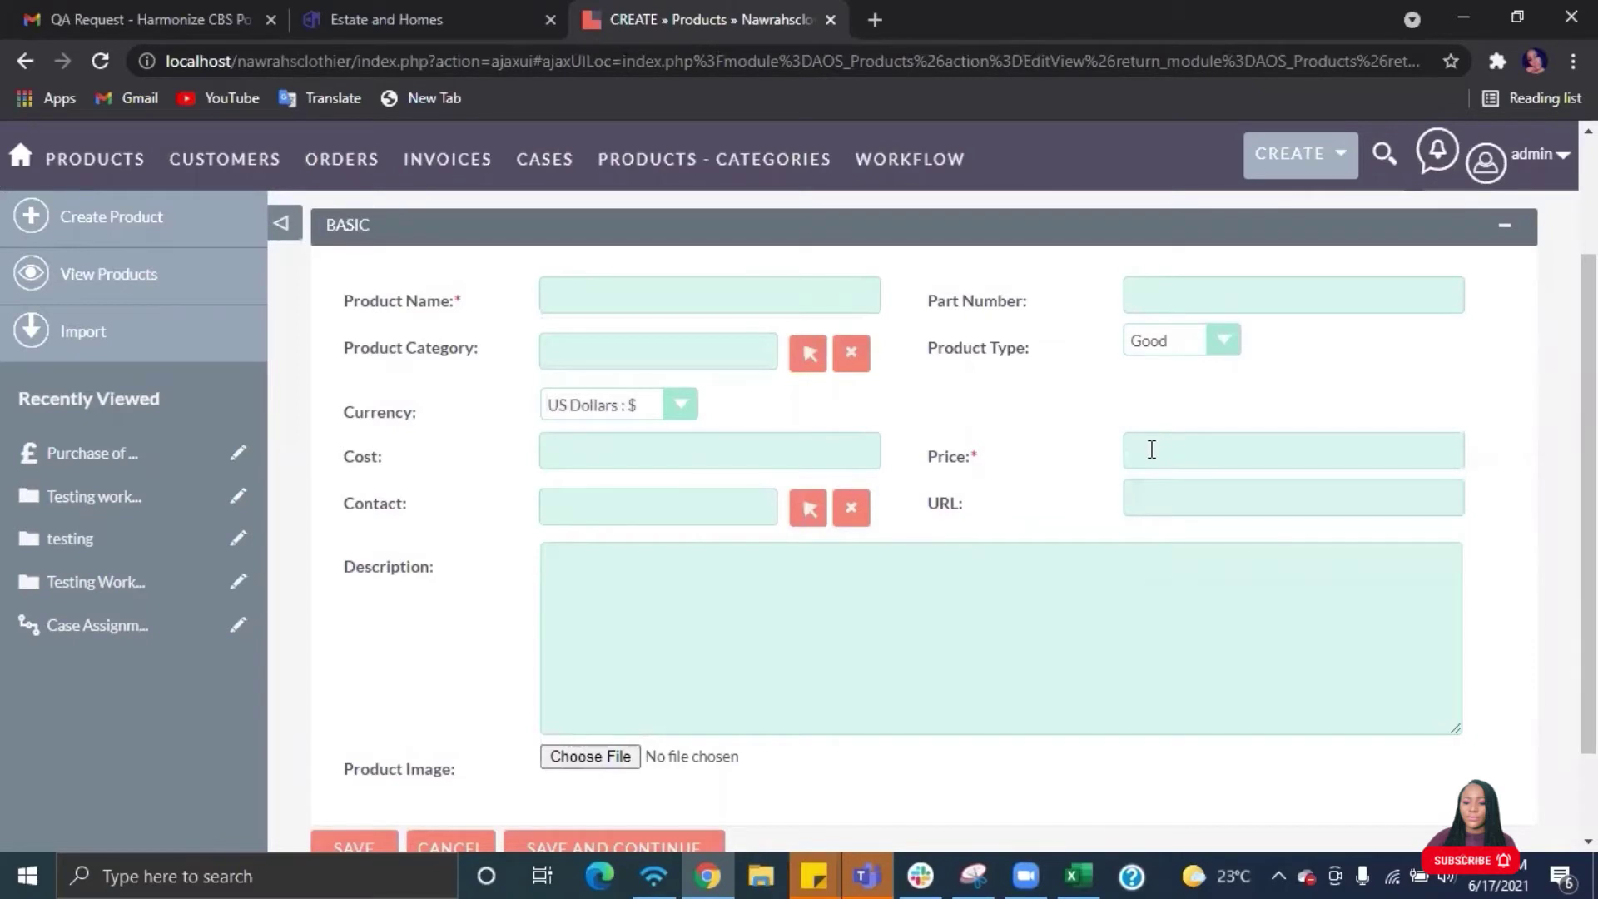
{"action": "left_click", "coordinate": [1220, 340]}
{"action": "left_click", "coordinate": [1220, 340]}
- Check that the product categories are Trousers, Jumpsuits and Gowns, then return to Products.csv
{"action": "left_click", "coordinate": [807, 358]}
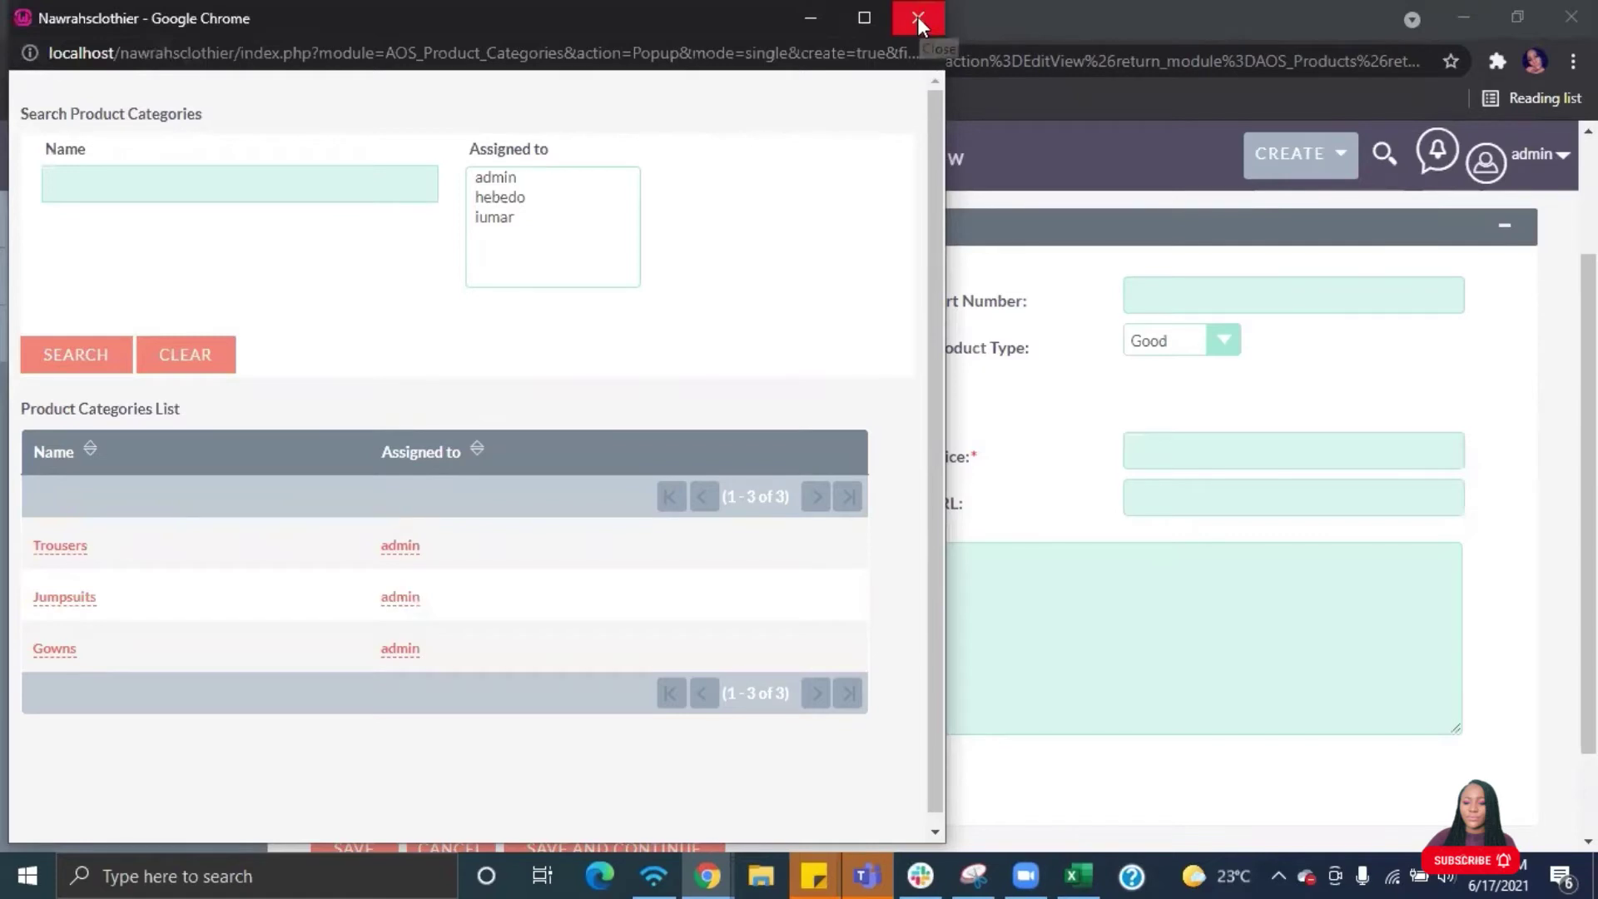
{"action": "left_click", "coordinate": [917, 17]}
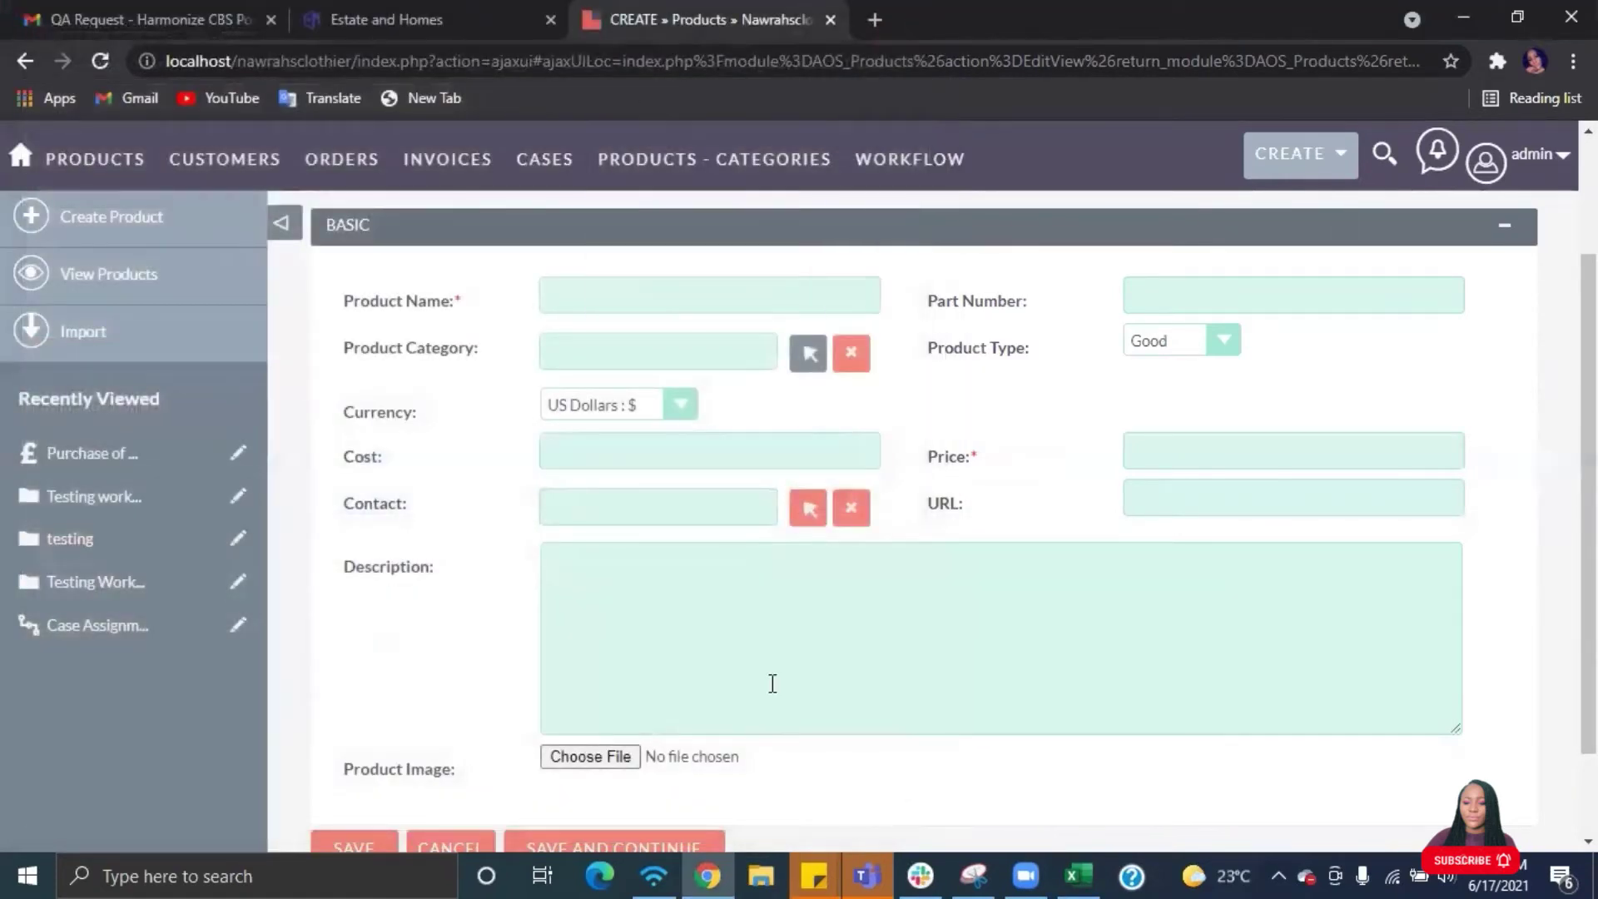
{"action": "left_click", "coordinate": [1078, 875]}
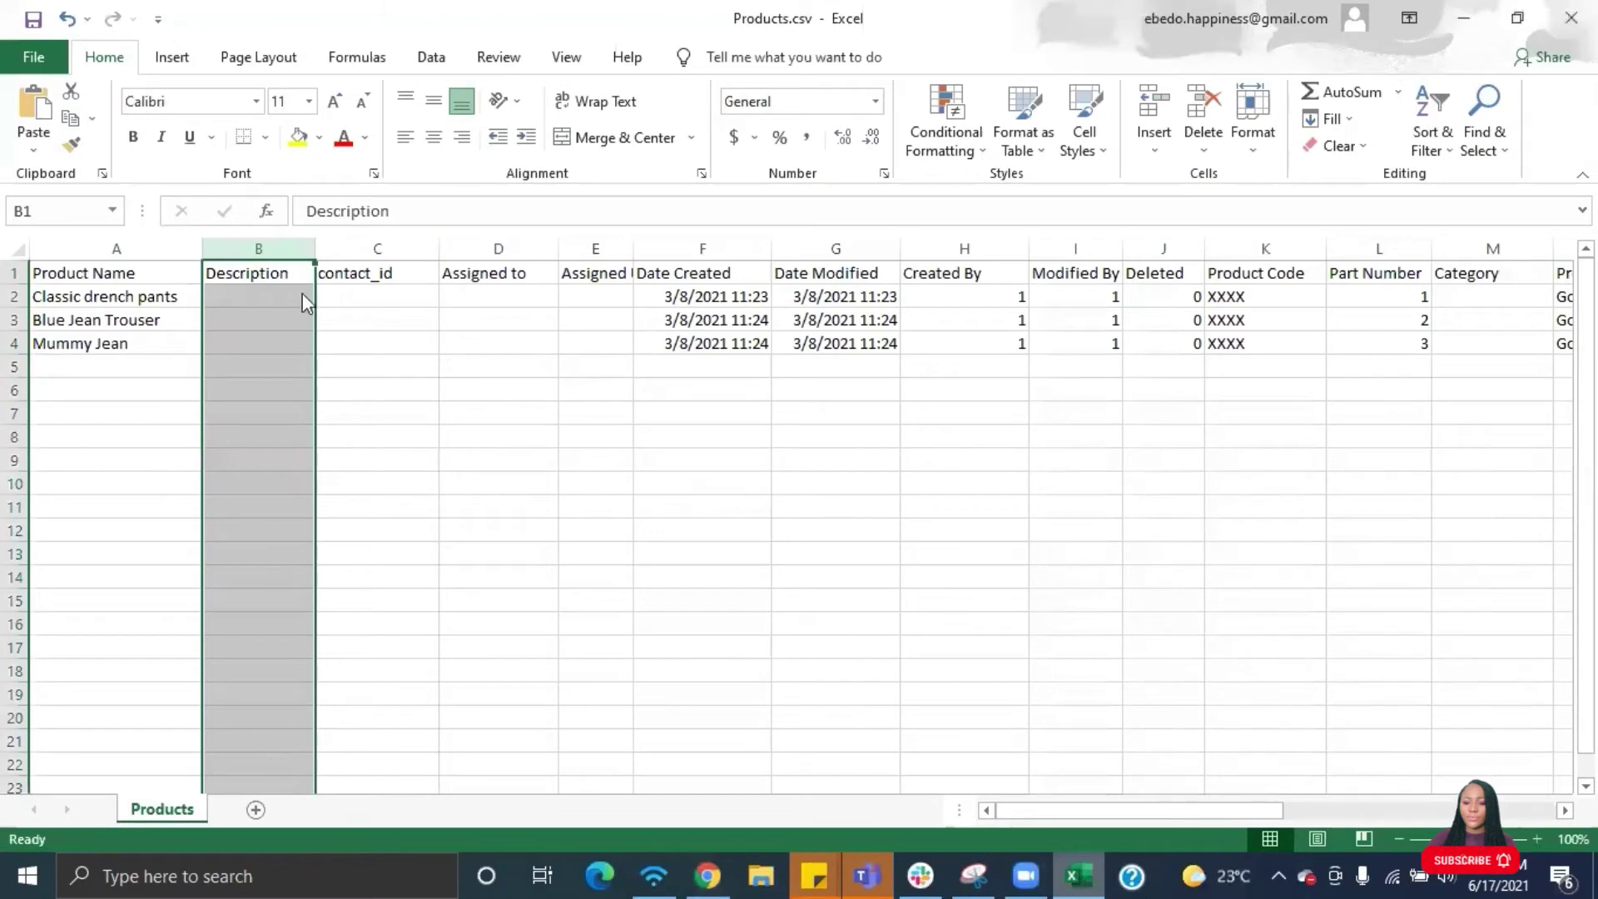
- Delete the Description, contact_id, Assigned to and Assigned User Id columns
{"action": "left_click", "coordinate": [260, 243]}
{"action": "right_click", "coordinate": [259, 241]}
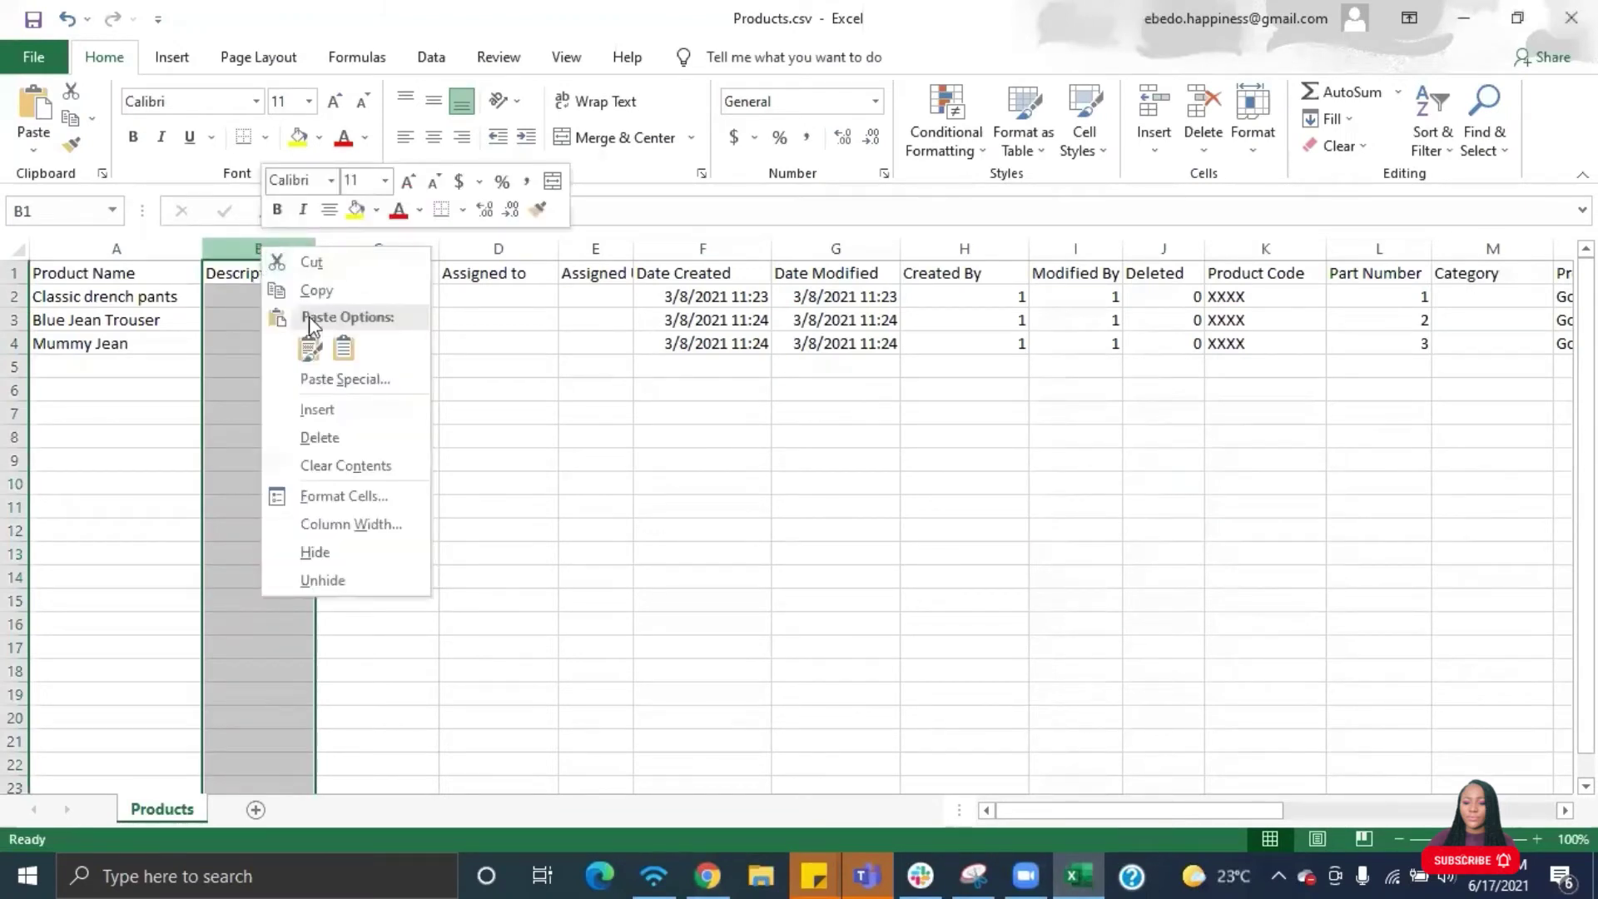
{"action": "left_click", "coordinate": [319, 439]}
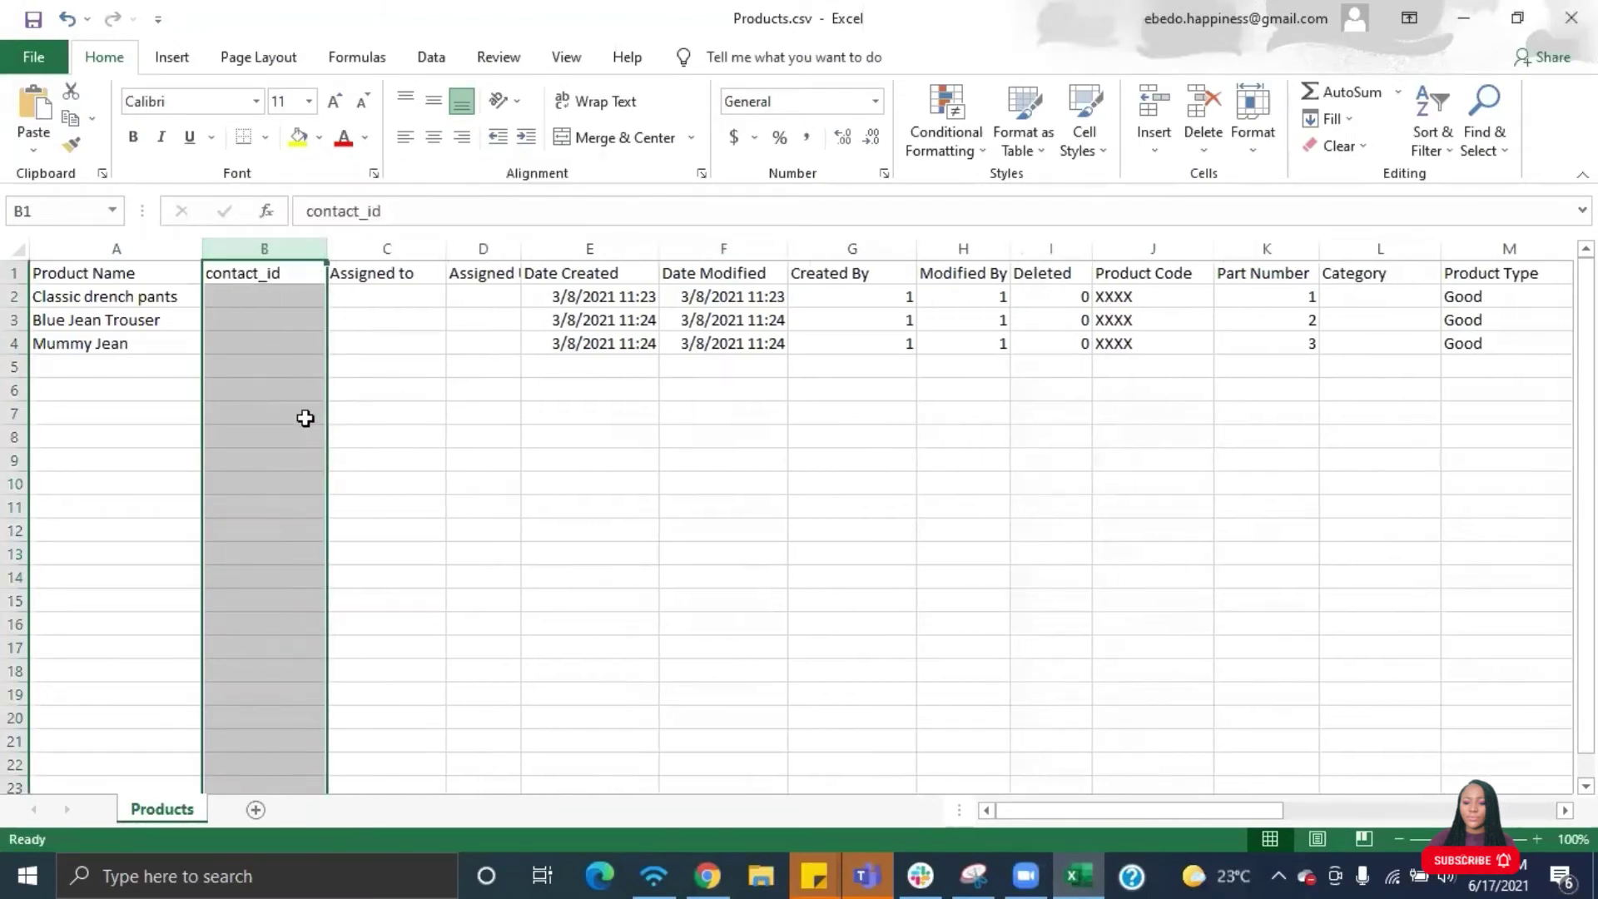
{"action": "right_click", "coordinate": [271, 241]}
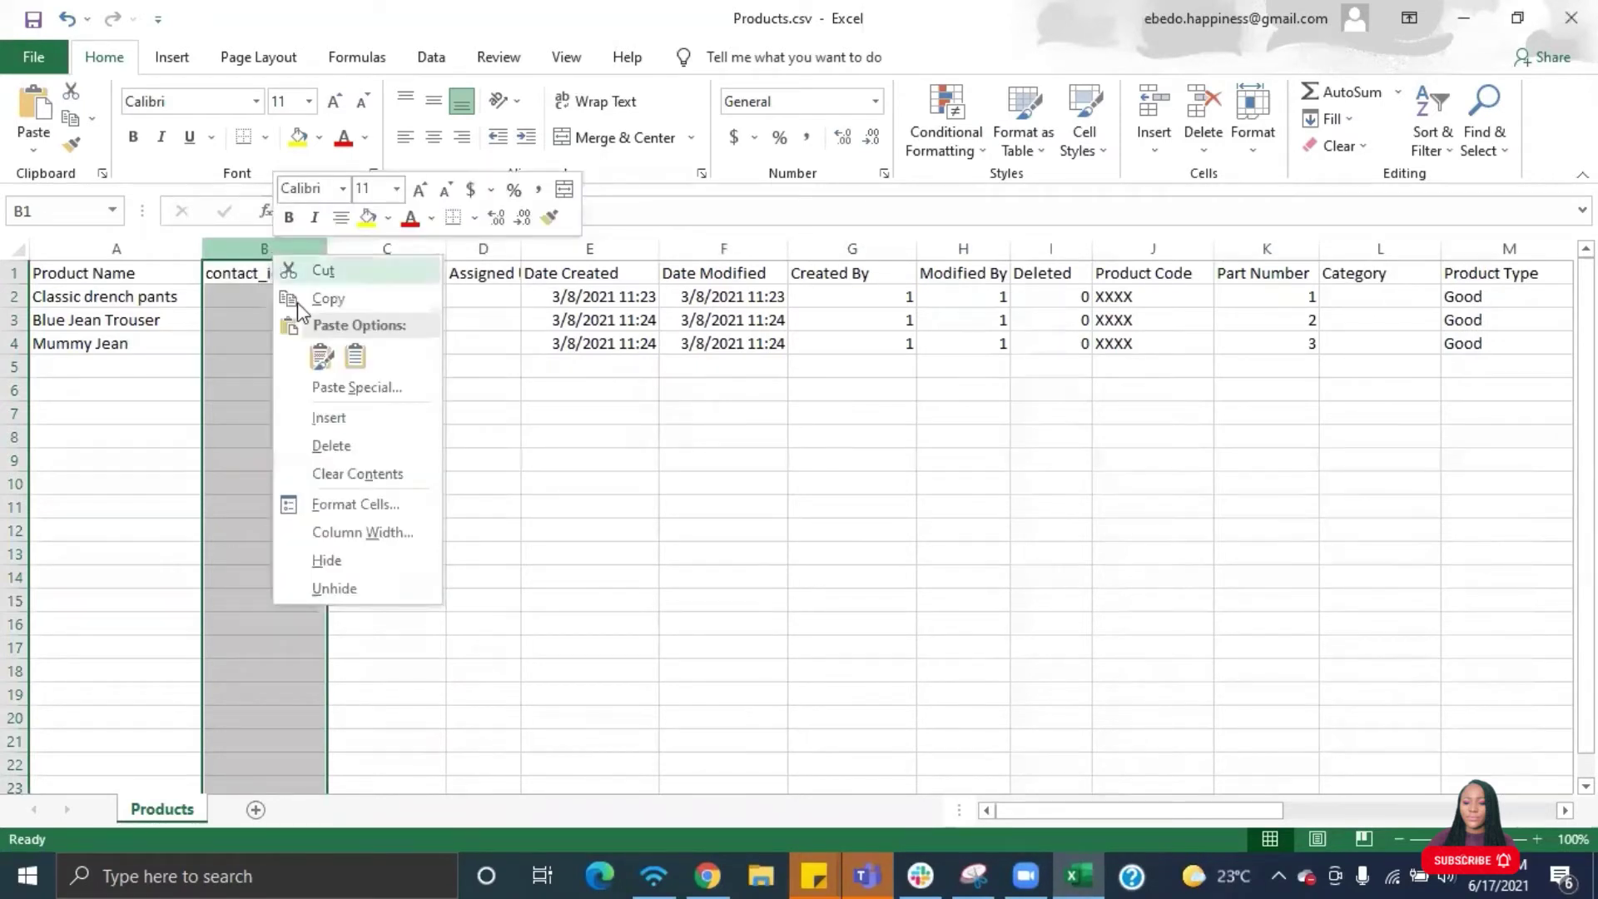
{"action": "left_click", "coordinate": [342, 447]}
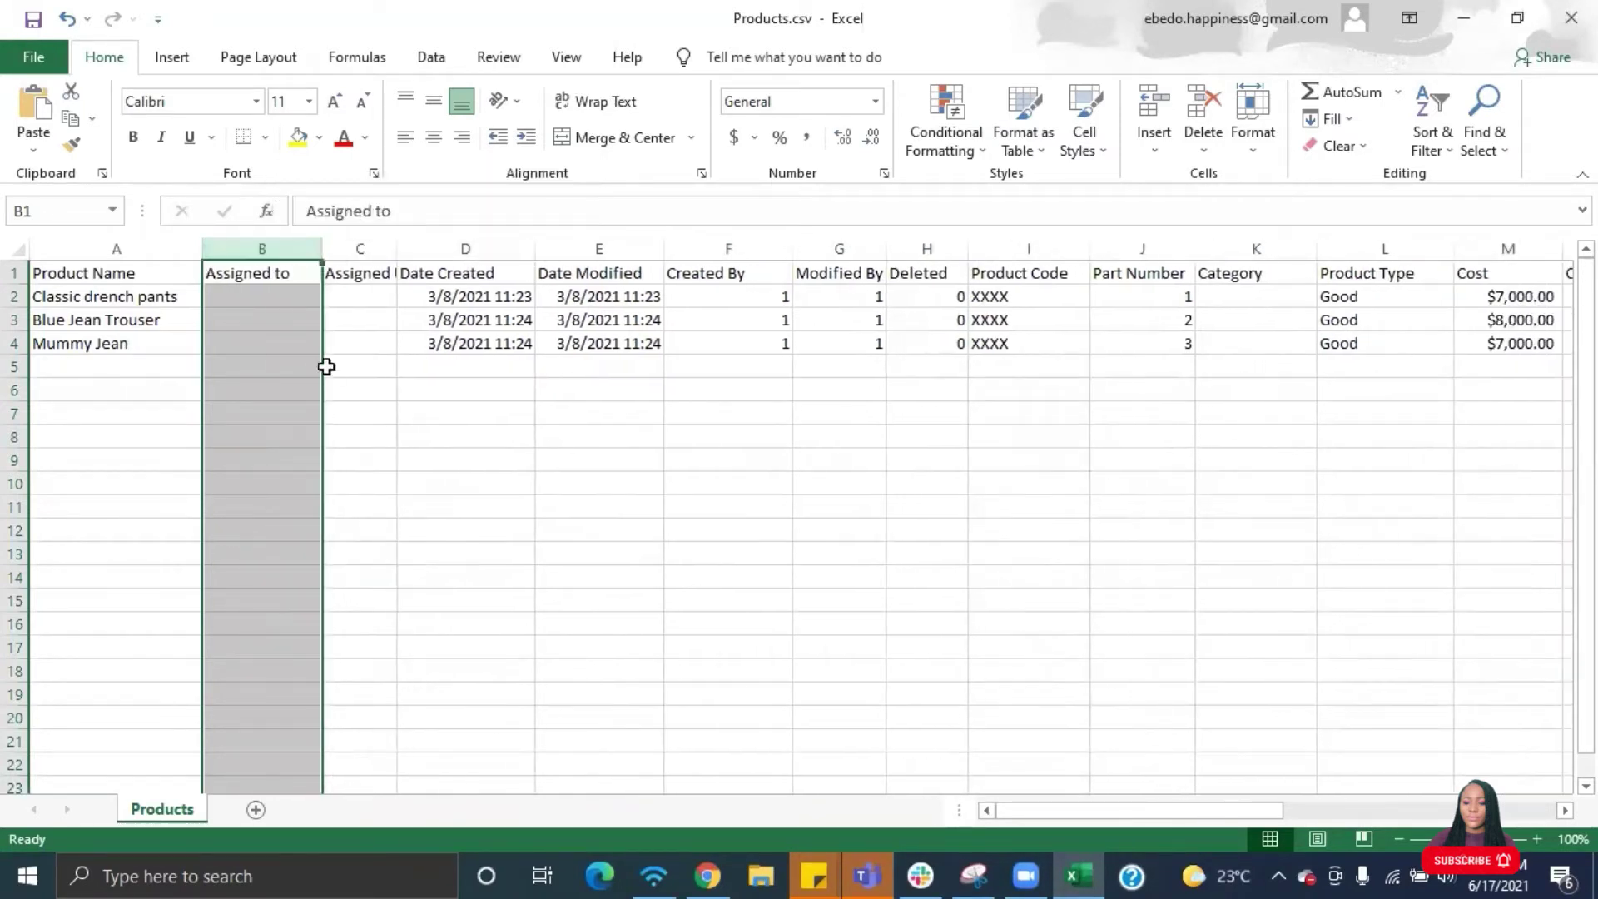
{"action": "right_click", "coordinate": [279, 250]}
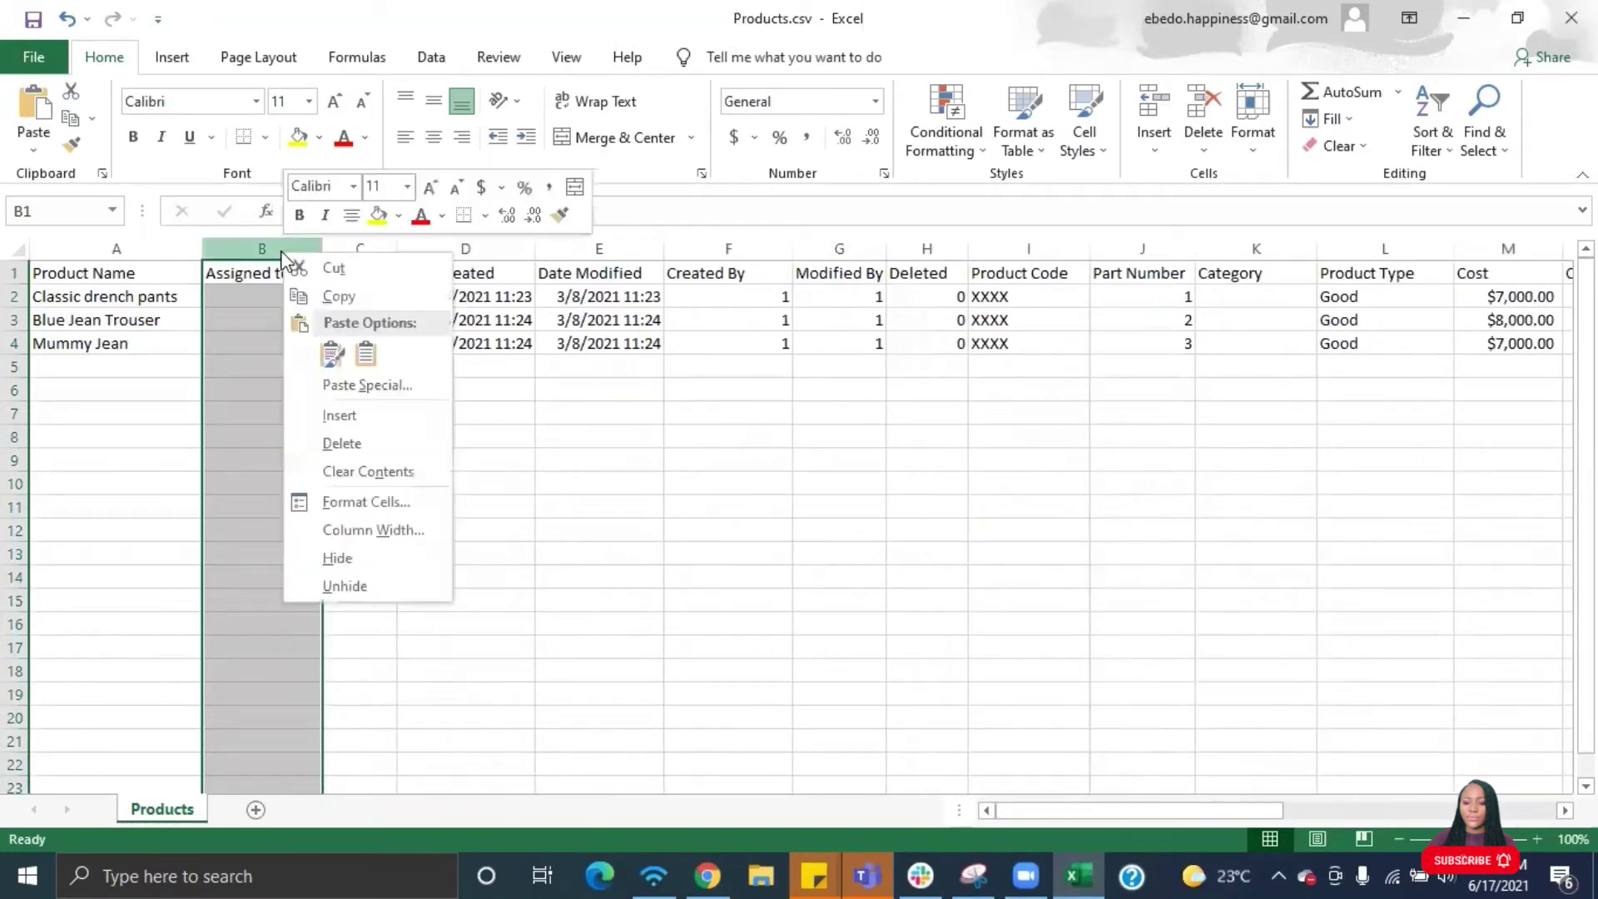
{"action": "left_click", "coordinate": [349, 447]}
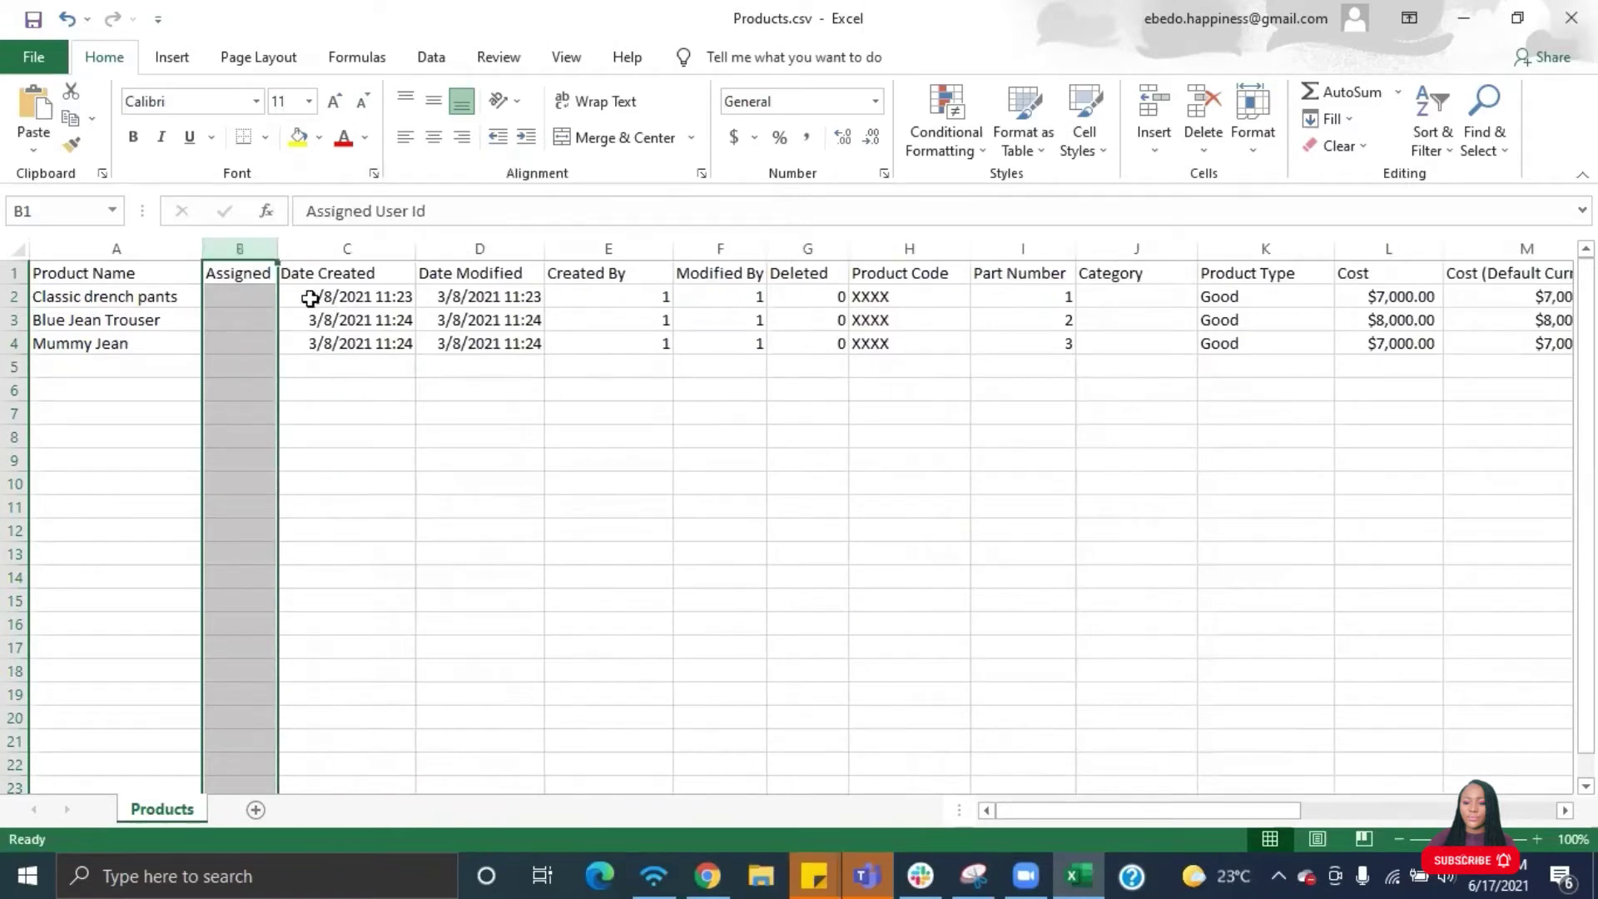
{"action": "right_click", "coordinate": [252, 248]}
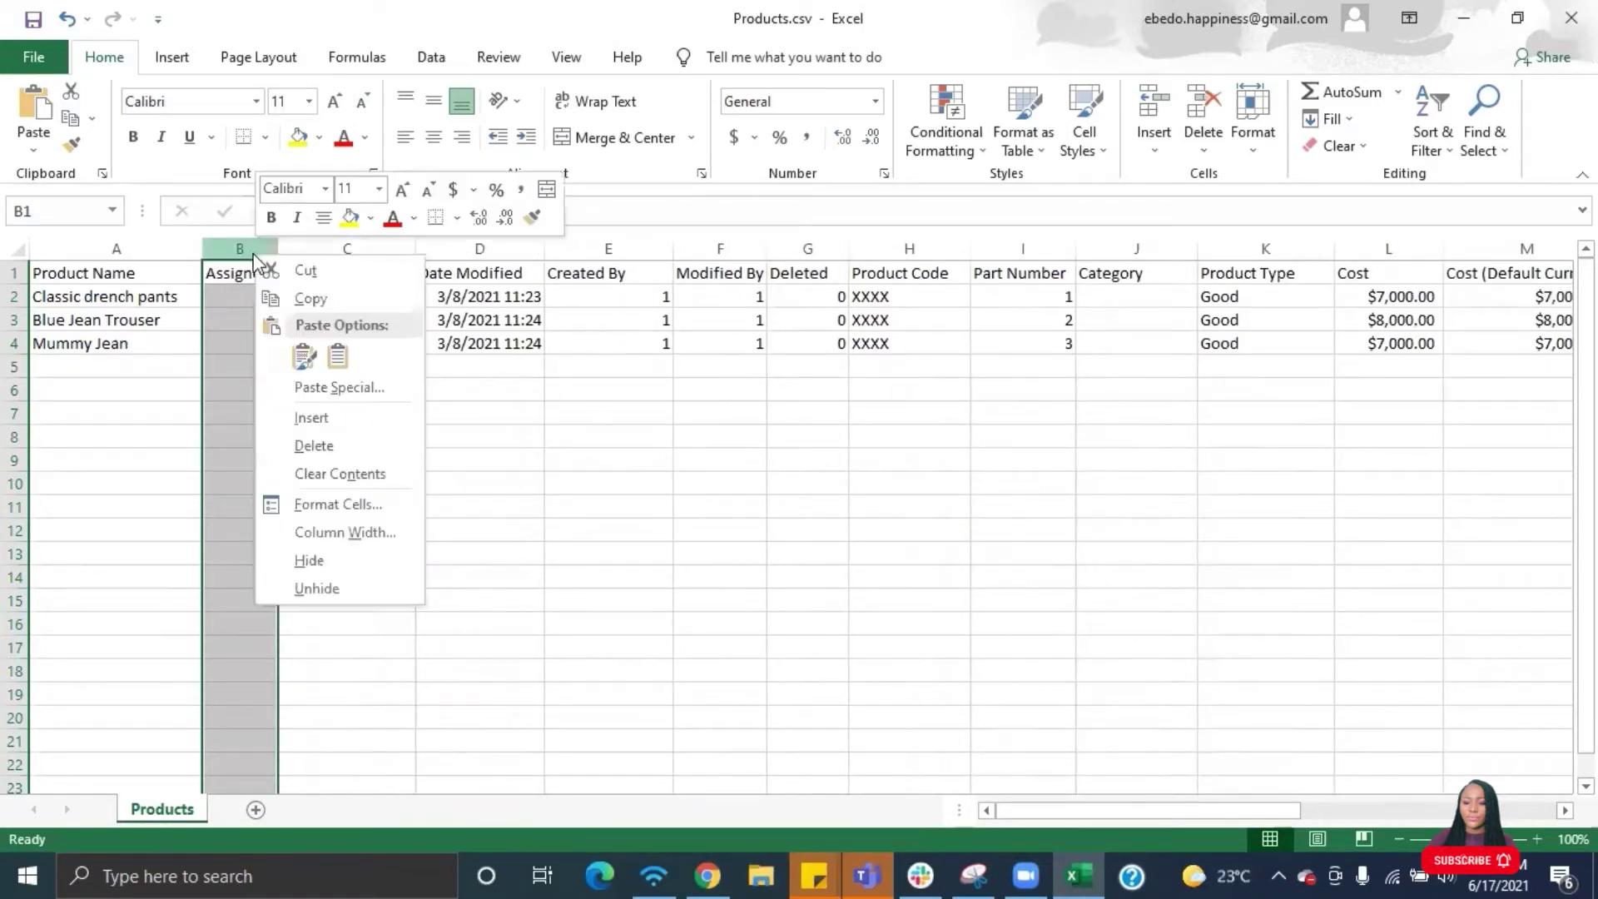
{"action": "left_click", "coordinate": [311, 449]}
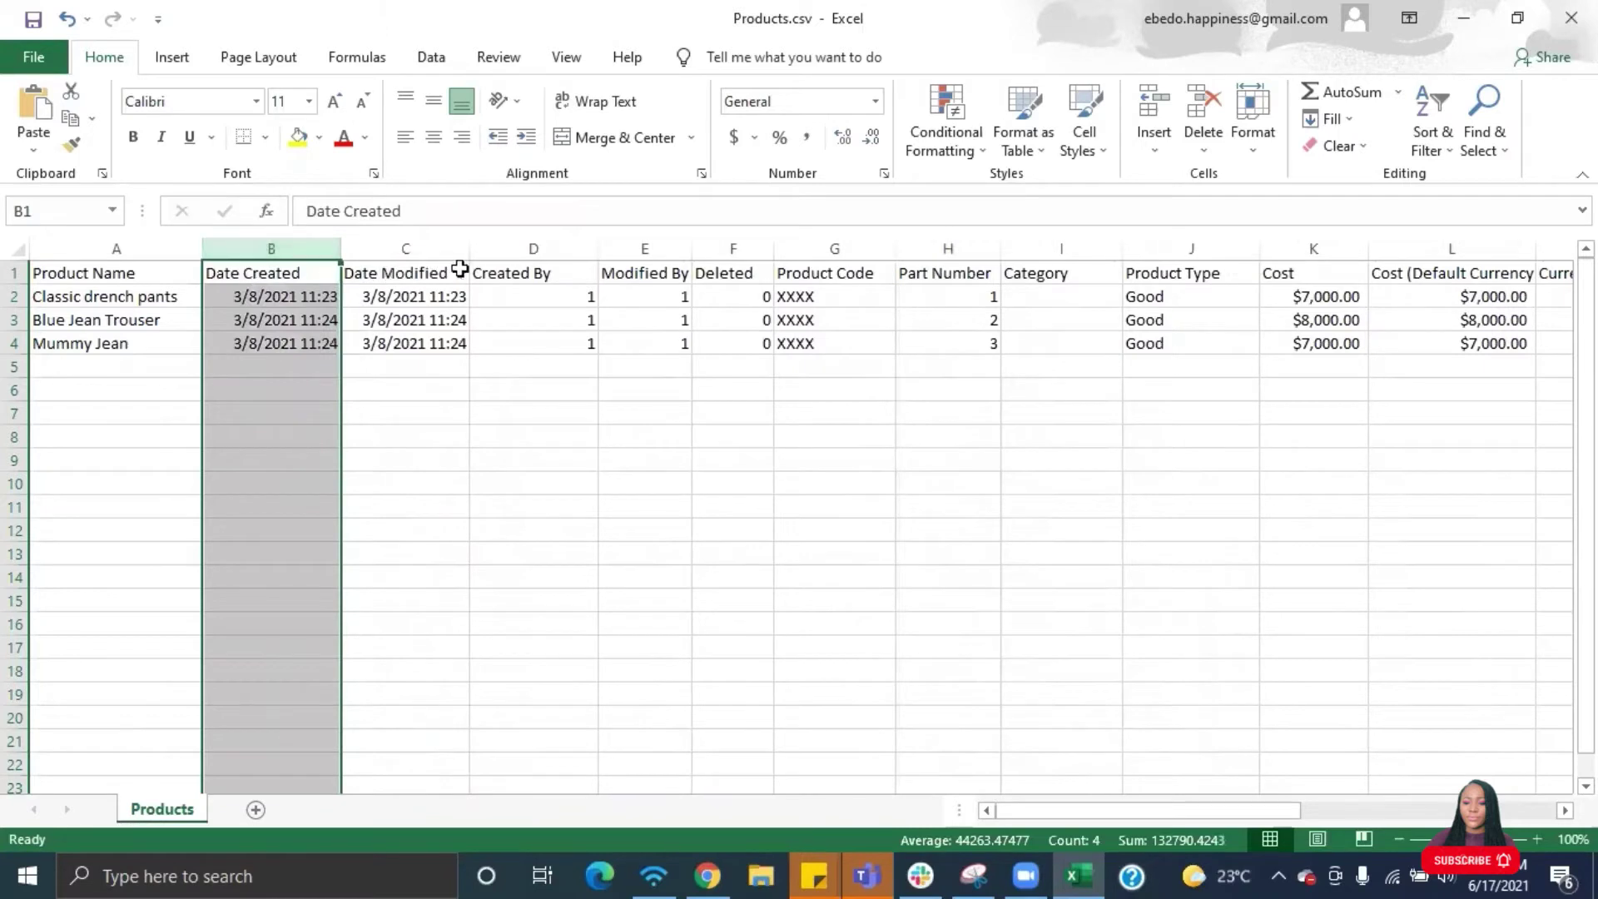
- Delete the Created By, Modified By, Deleted and Product Code columns
{"action": "left_click", "coordinate": [549, 249]}
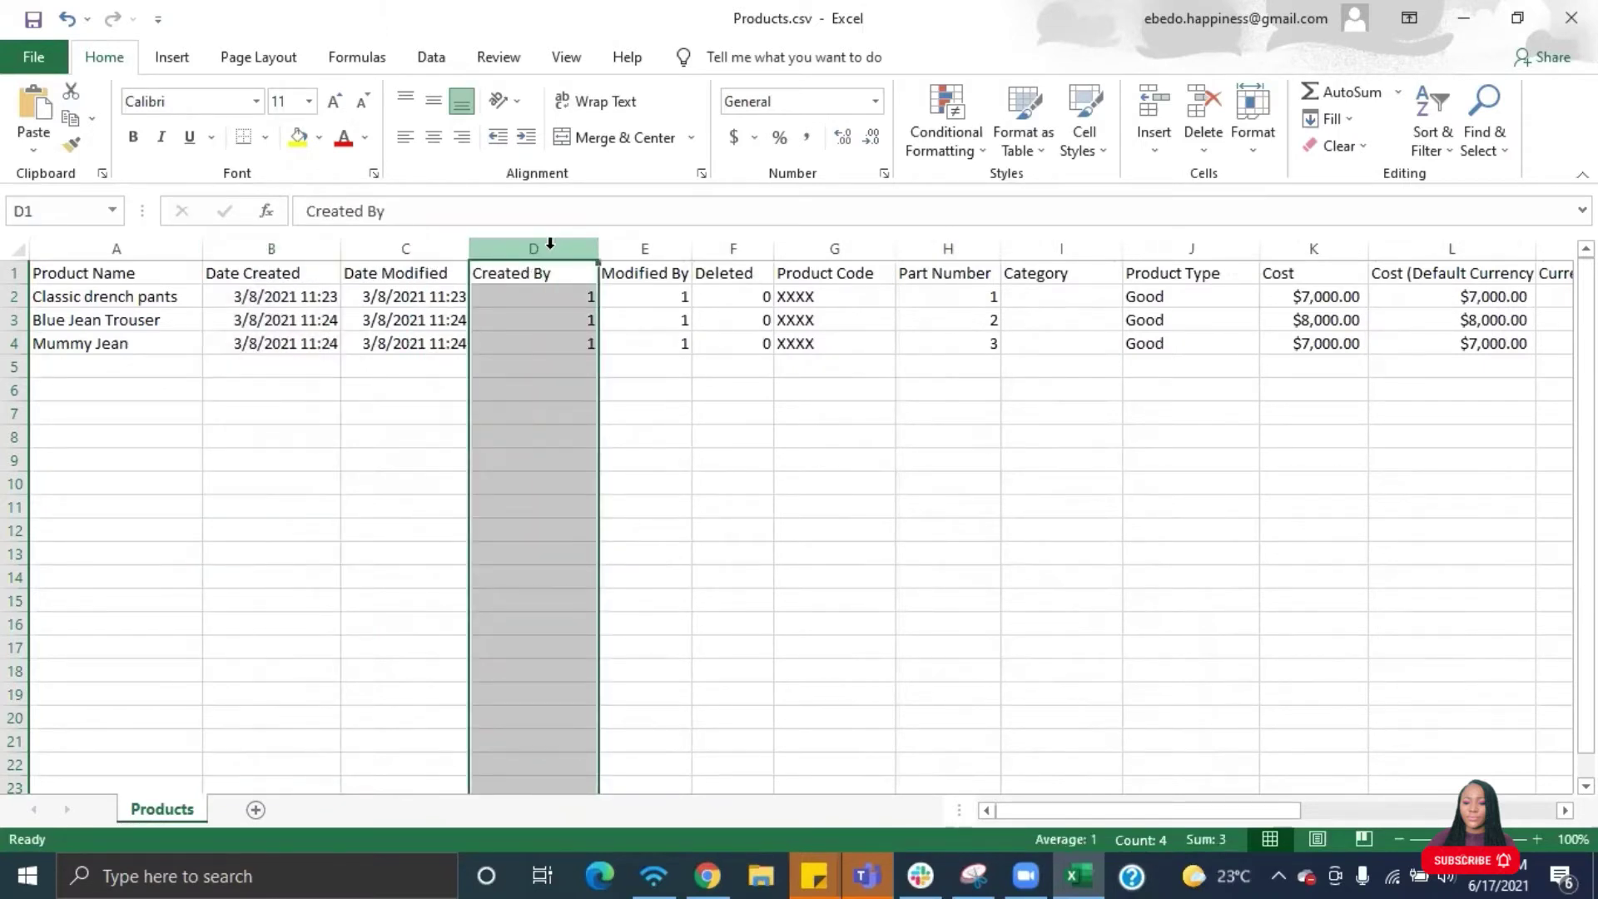
{"action": "right_click", "coordinate": [550, 246]}
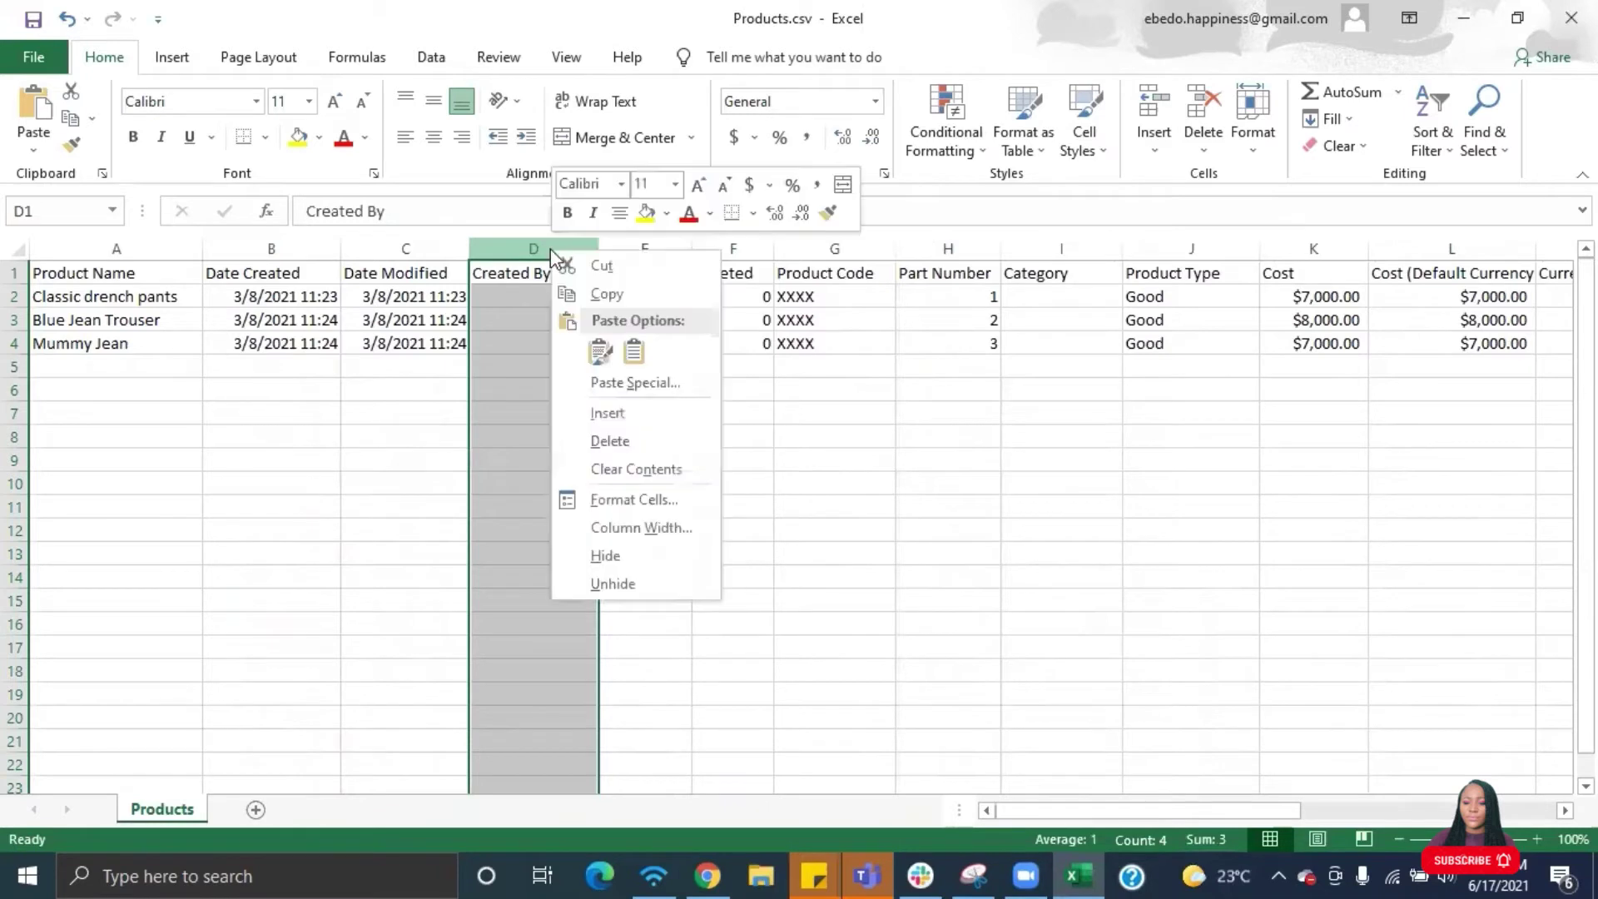
{"action": "left_click", "coordinate": [611, 440]}
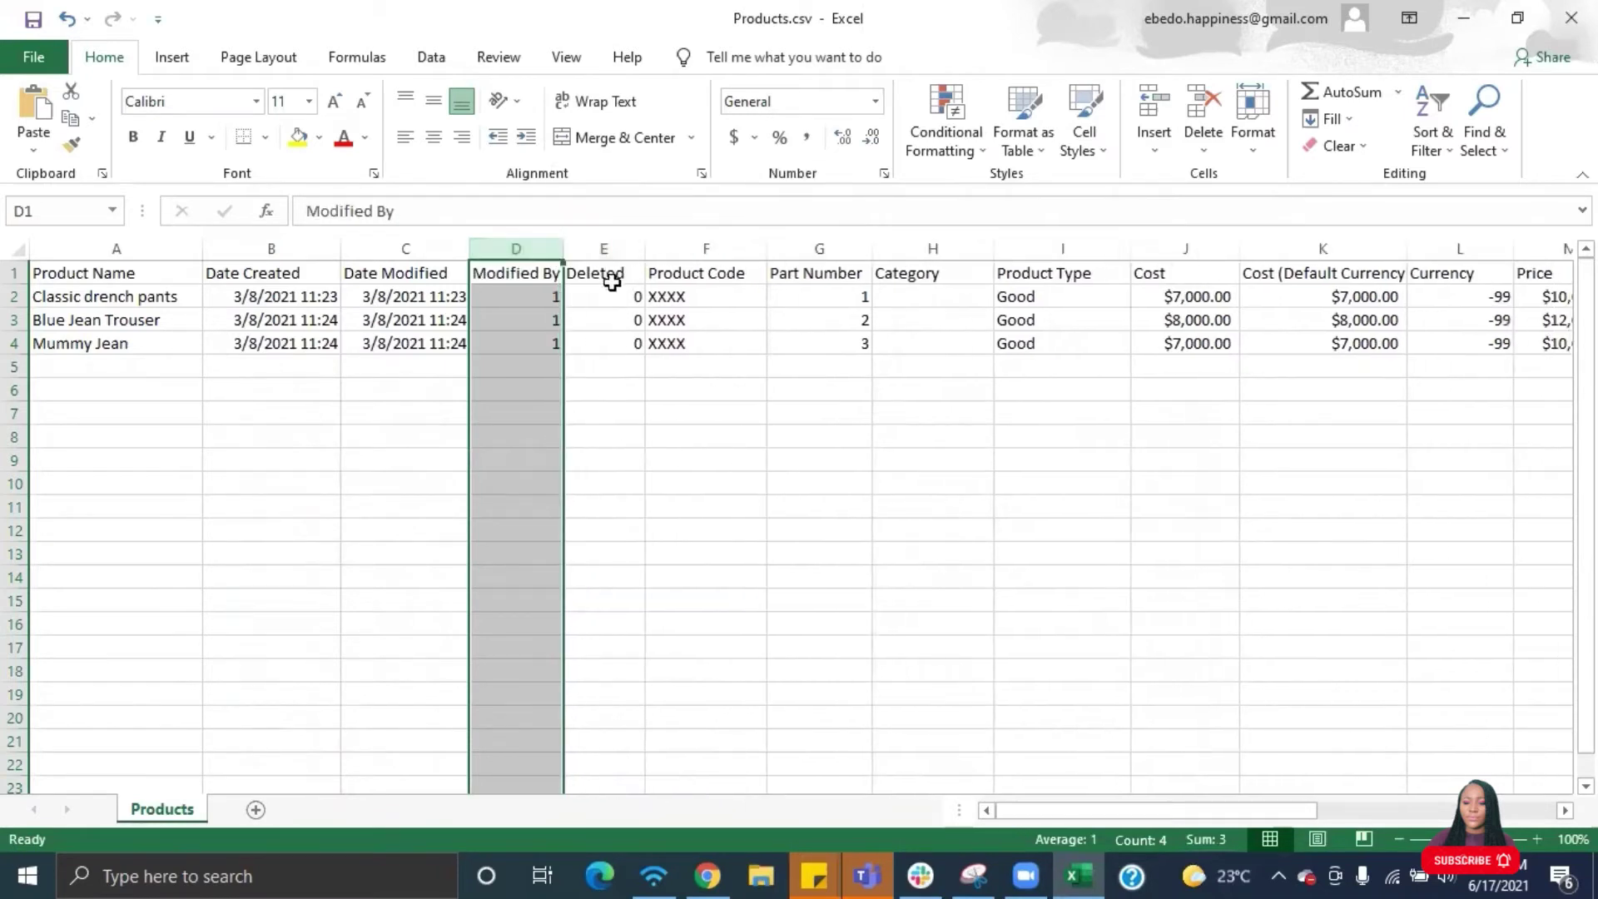
{"action": "right_click", "coordinate": [548, 242]}
{"action": "left_click", "coordinate": [612, 432]}
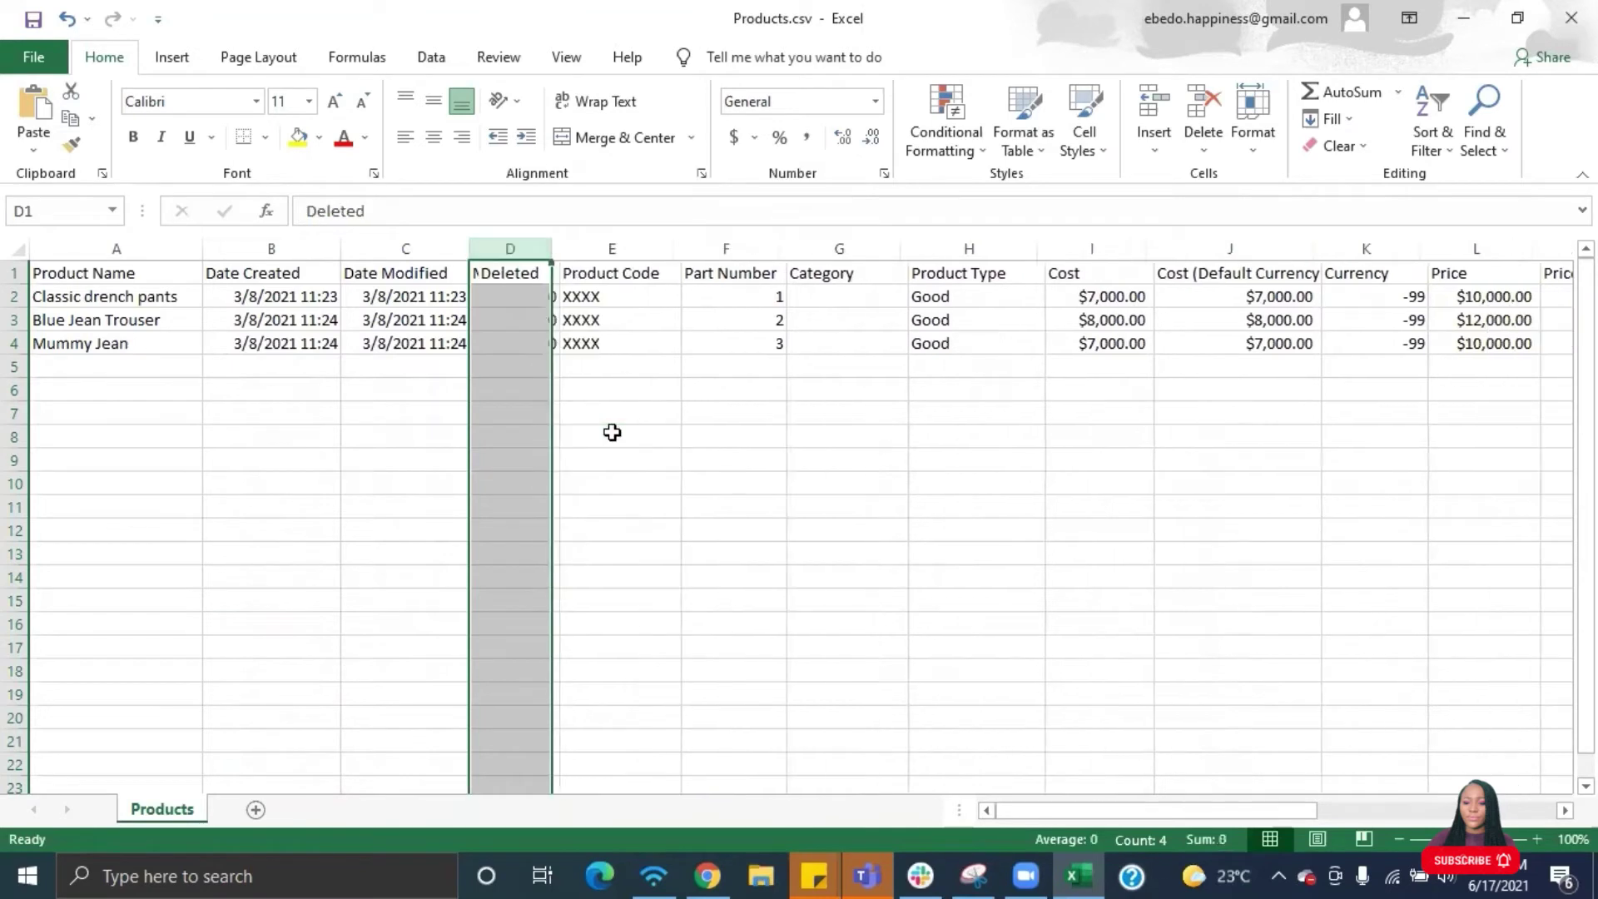
{"action": "right_click", "coordinate": [514, 242]}
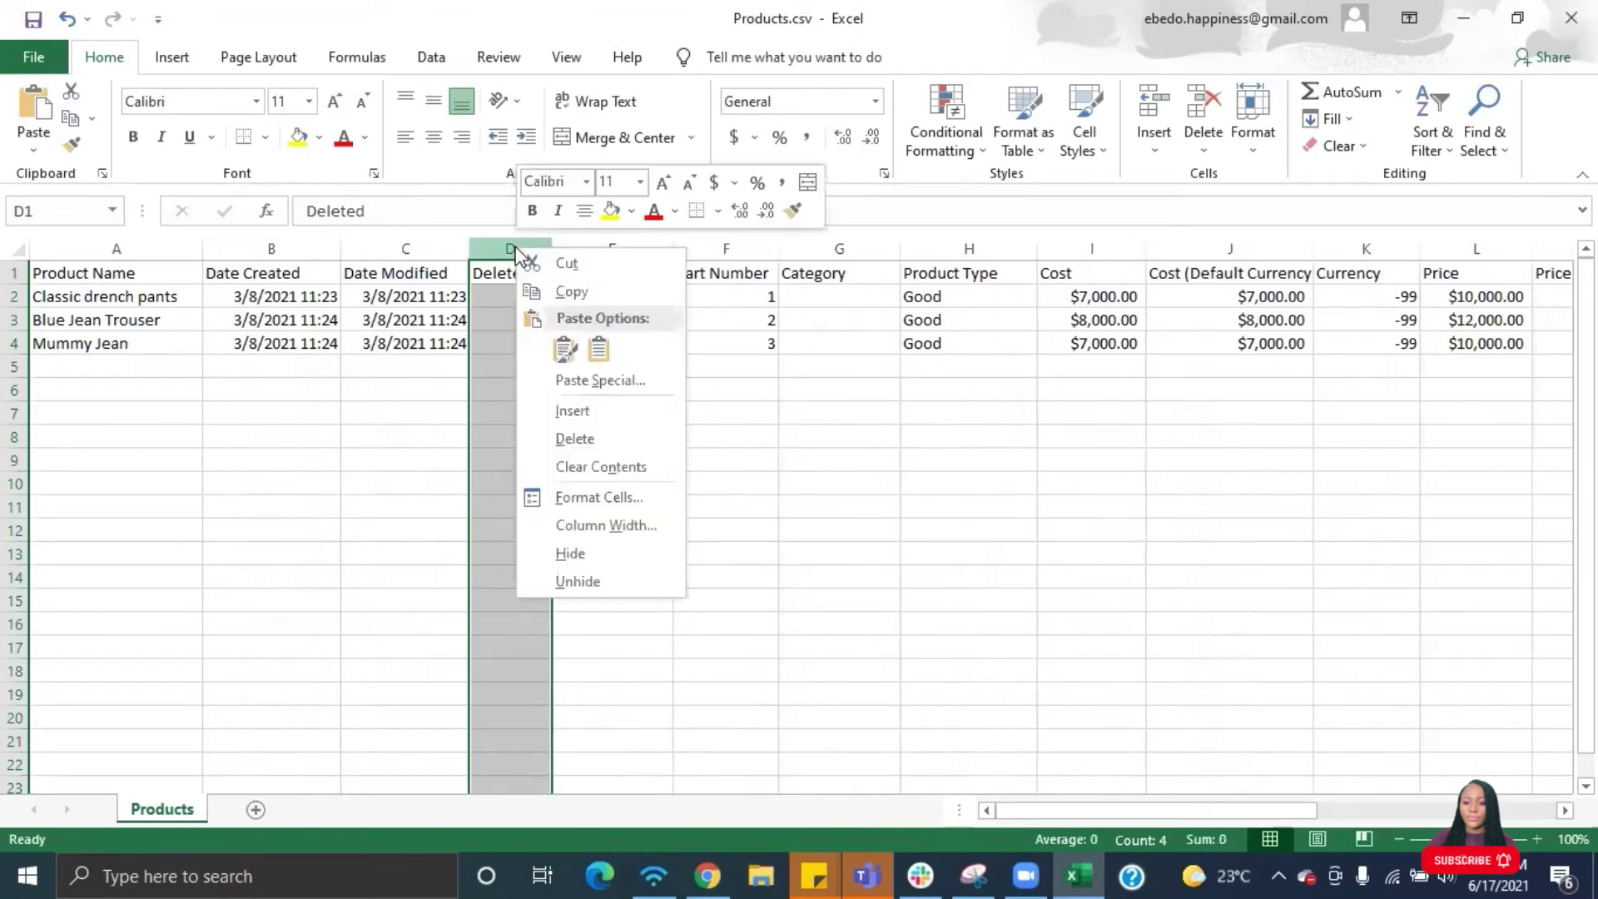
{"action": "left_click", "coordinate": [599, 435]}
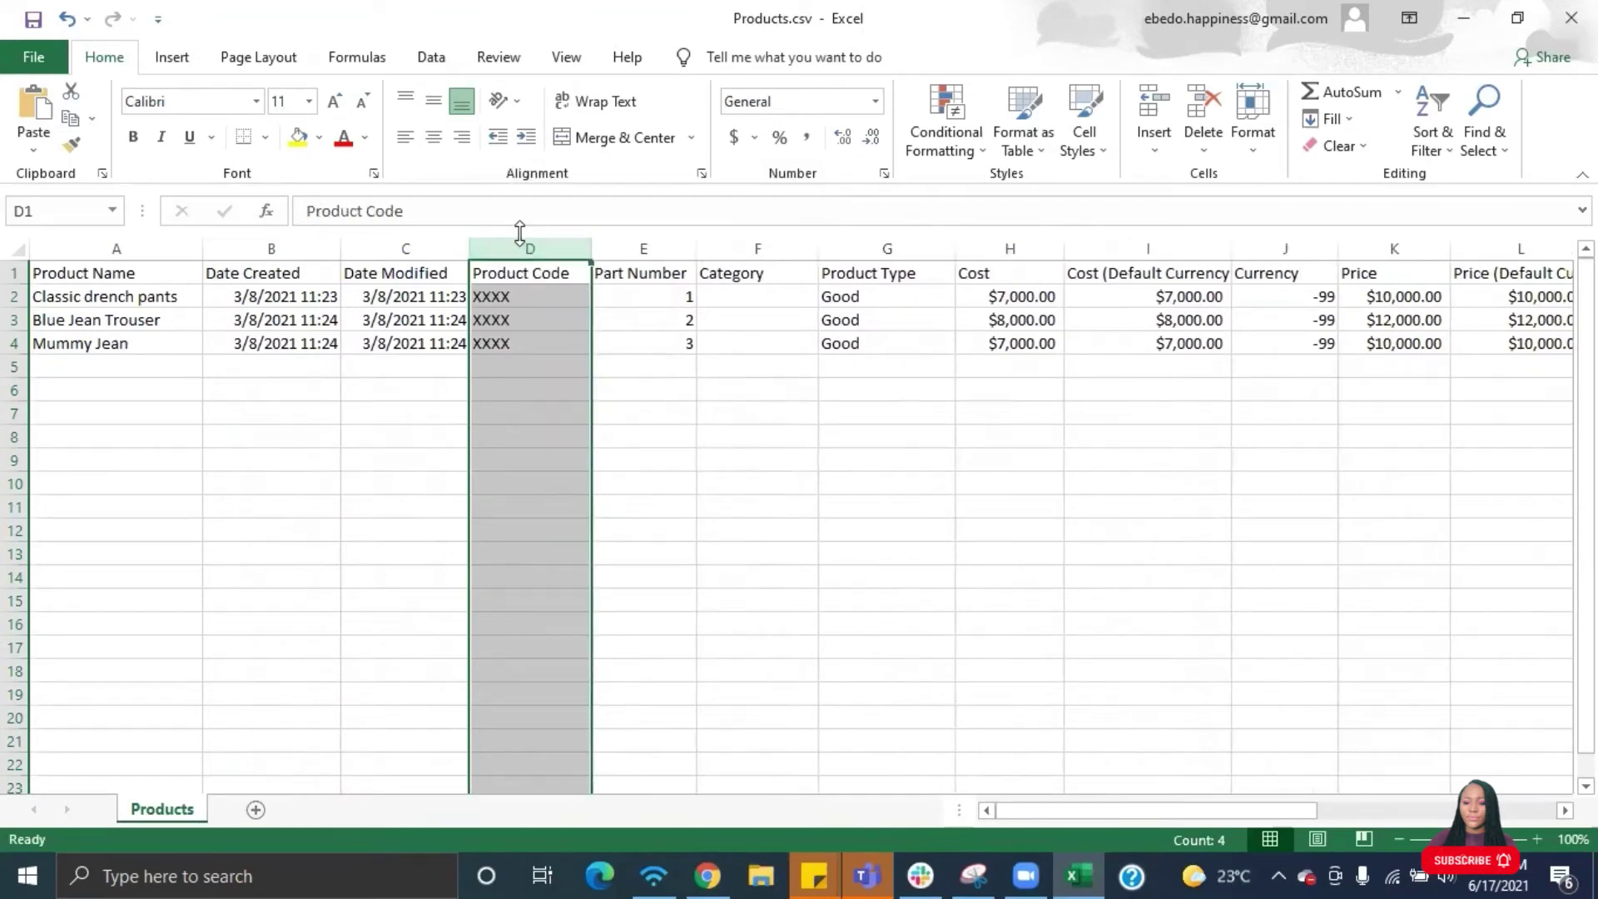
{"action": "left_click_drag", "start_coordinate": [592, 249], "coordinate": [630, 249]}
{"action": "right_click", "coordinate": [559, 241]}
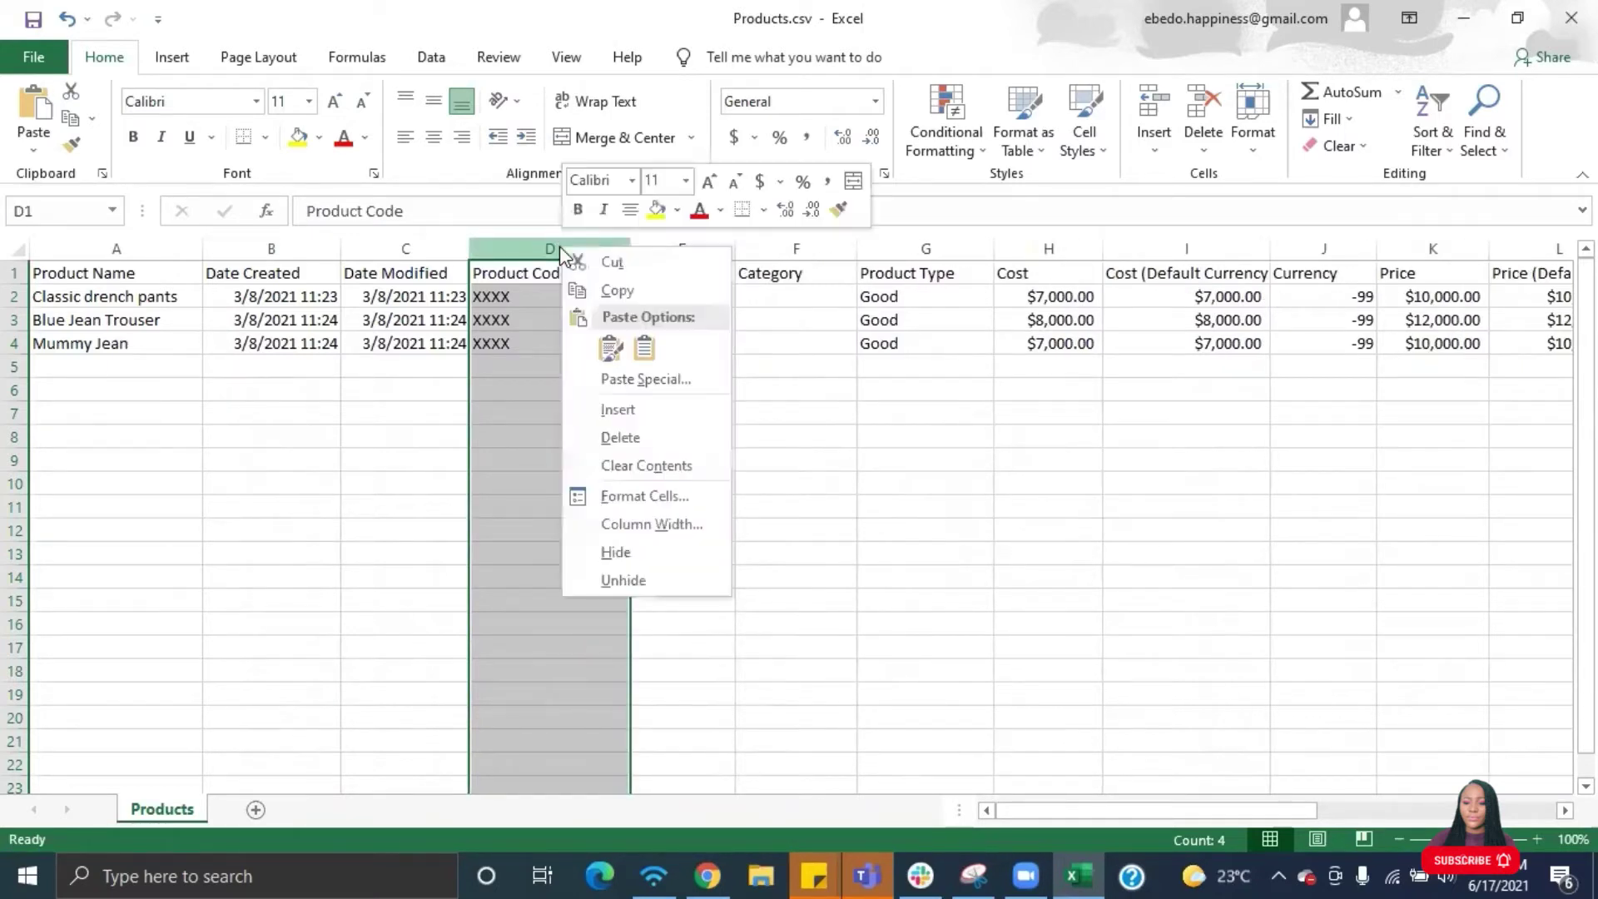
{"action": "left_click", "coordinate": [630, 435]}
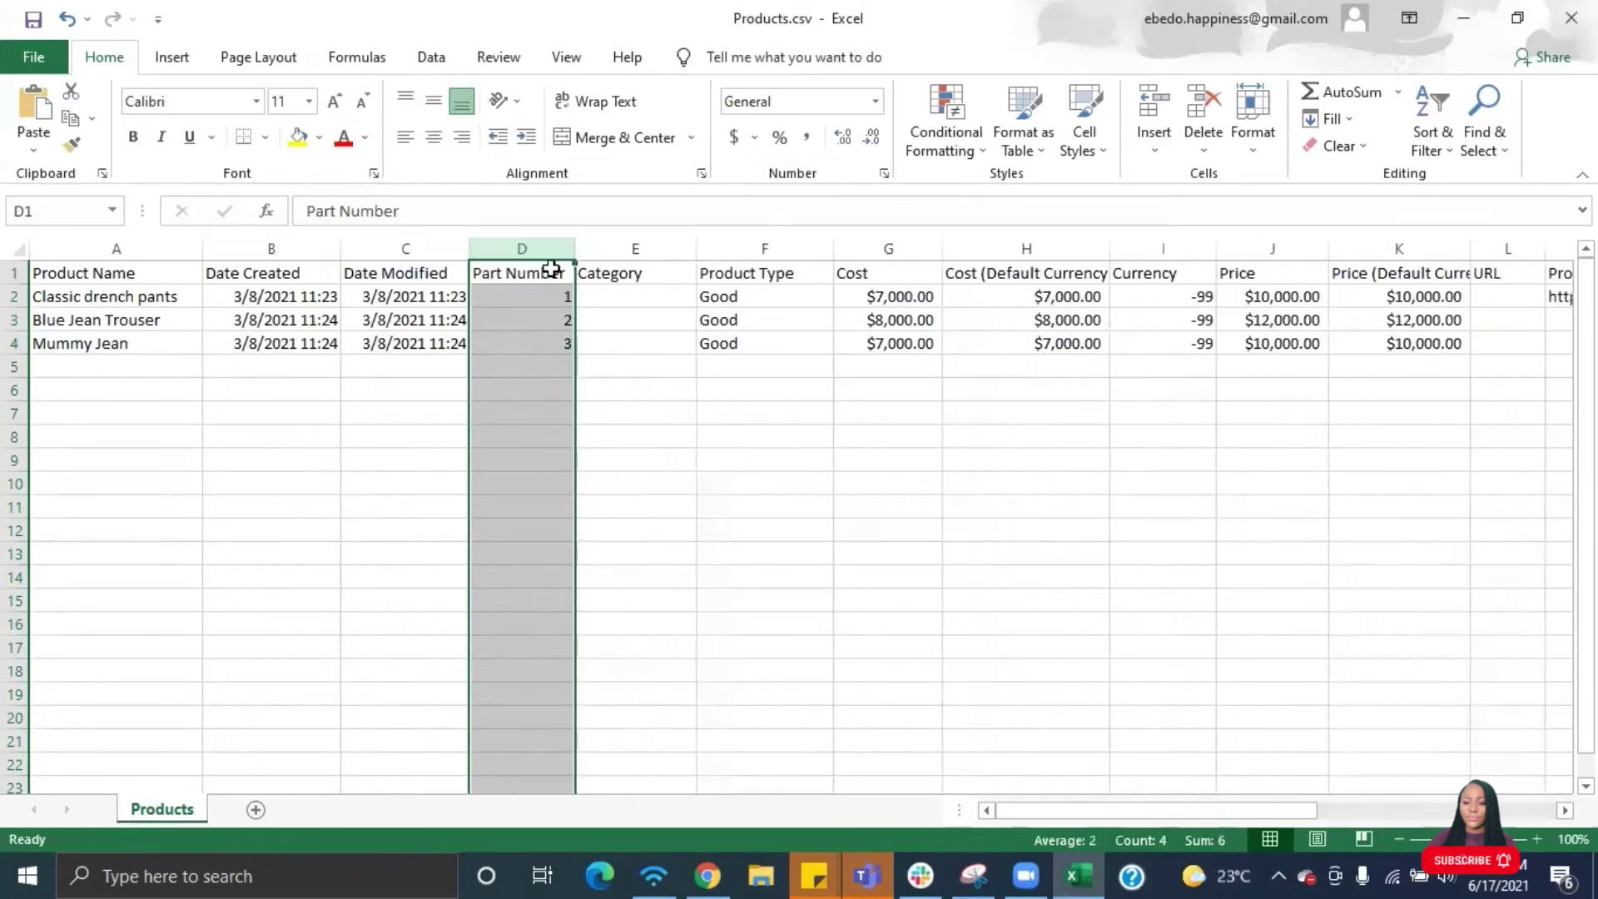
- Delete the Category, Cost, Cost (Default Currency), Currency and Price (Default Currency) columns
{"action": "left_click", "coordinate": [634, 248]}
{"action": "right_click", "coordinate": [634, 250]}
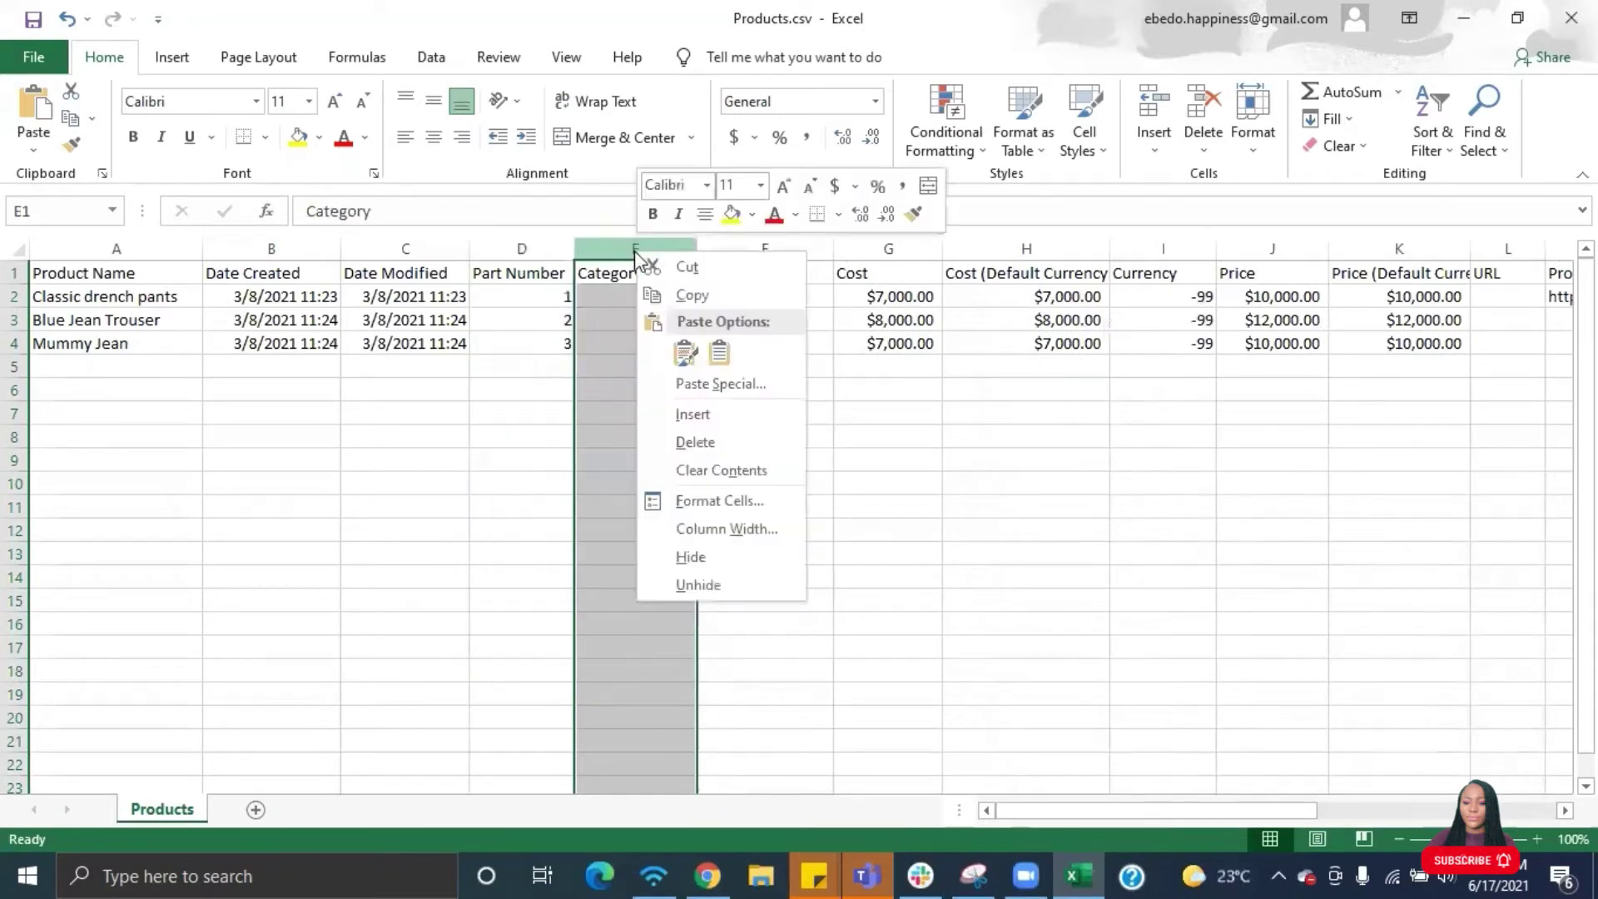
{"action": "left_click", "coordinate": [711, 445]}
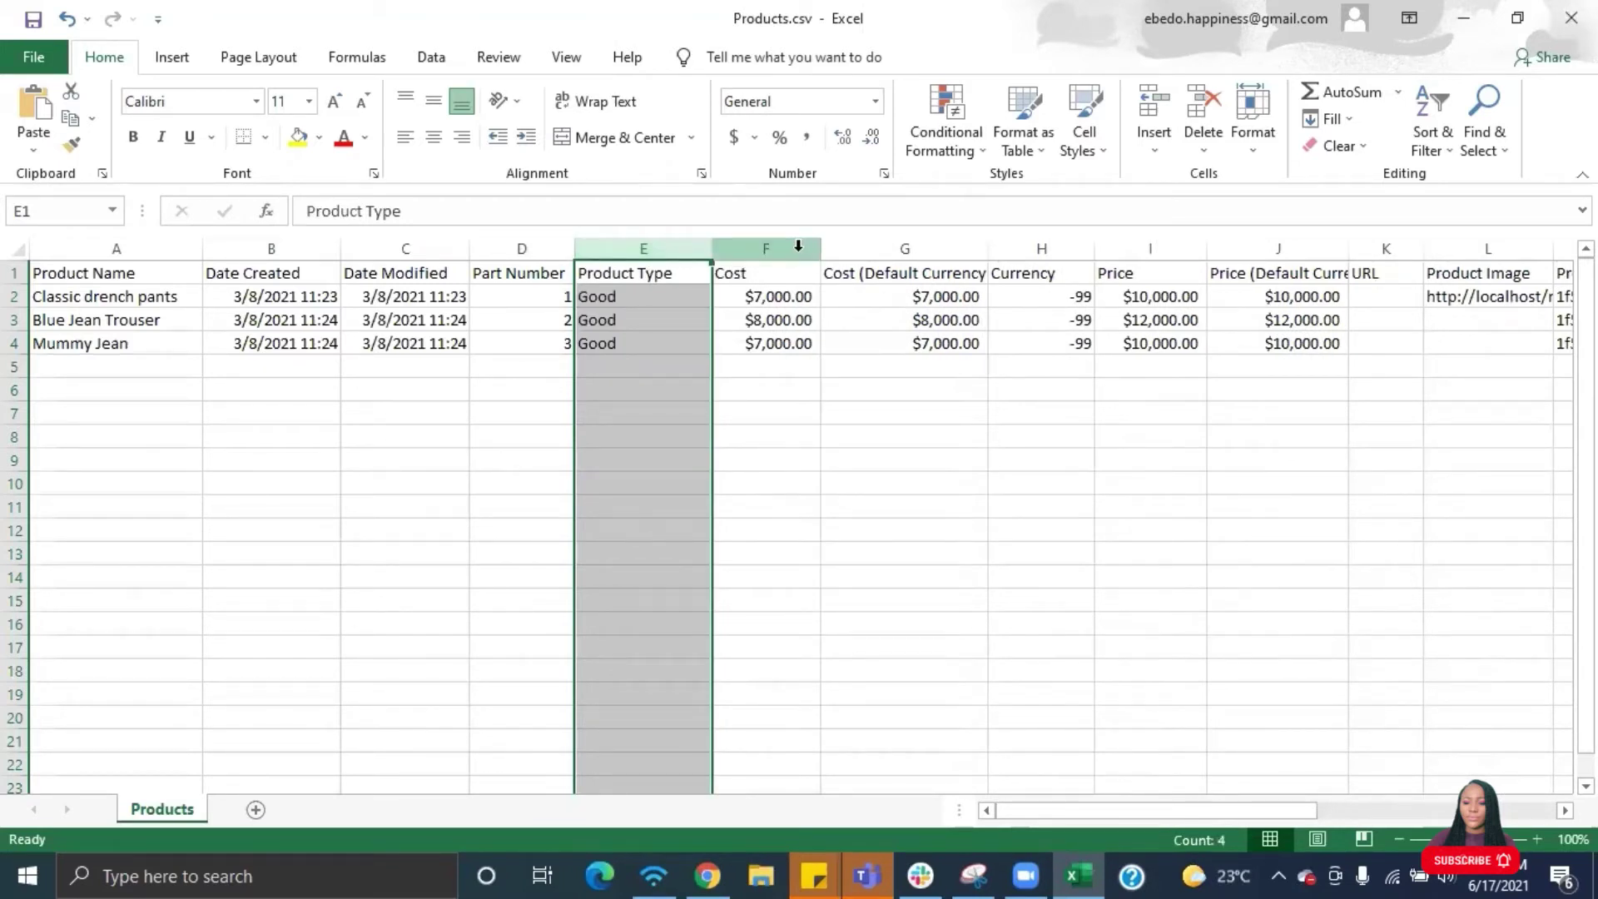
{"action": "right_click", "coordinate": [798, 248]}
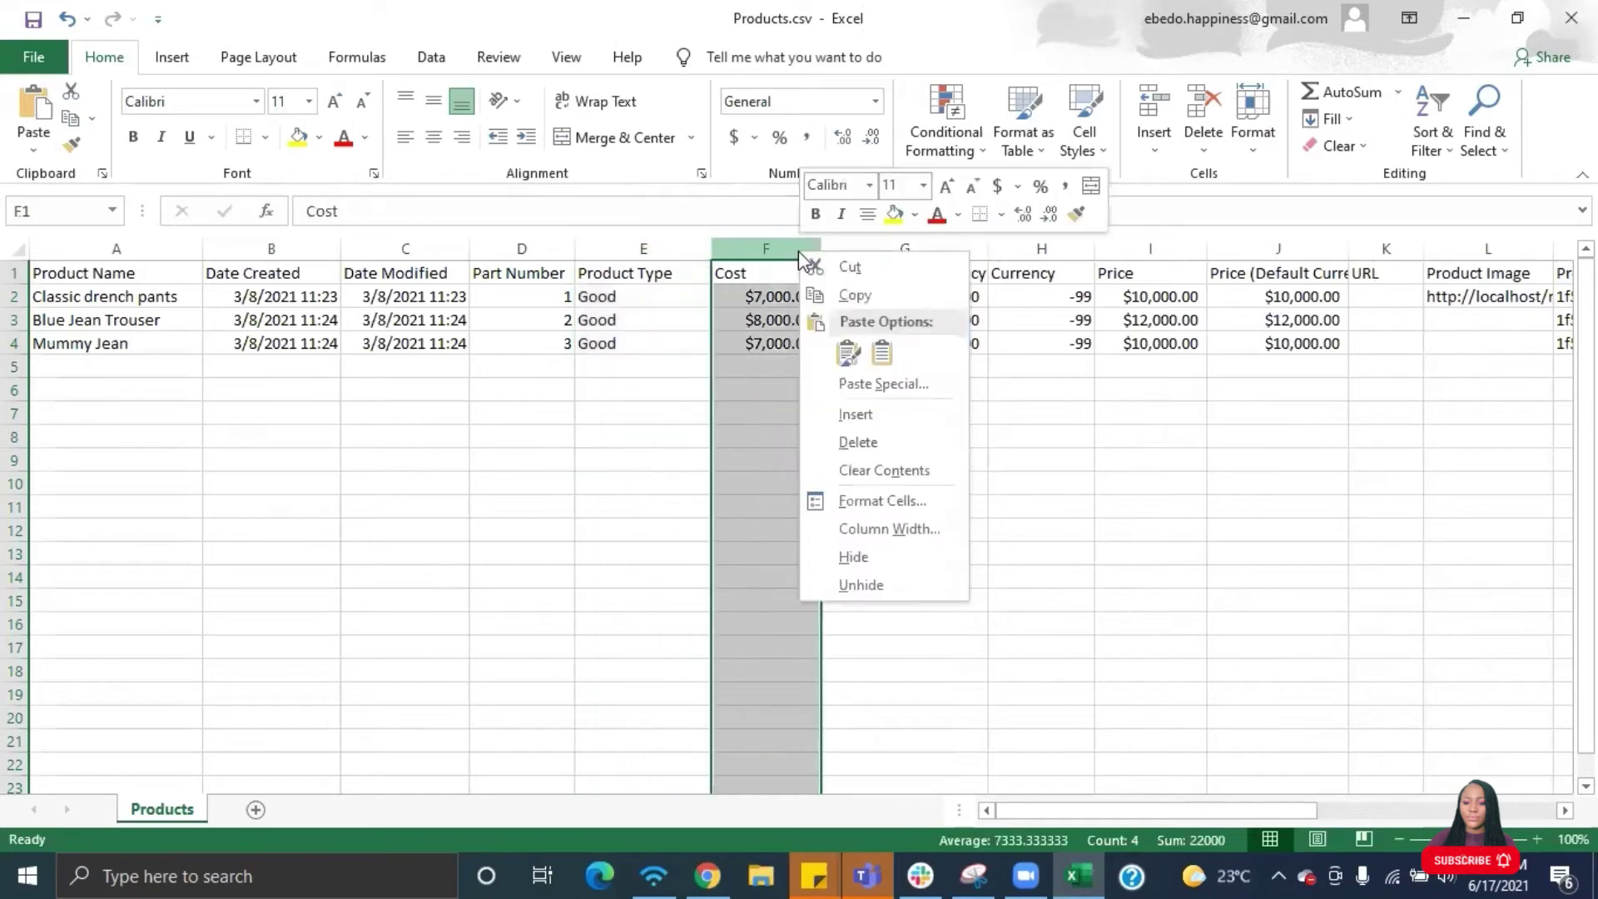
{"action": "left_click", "coordinate": [855, 438]}
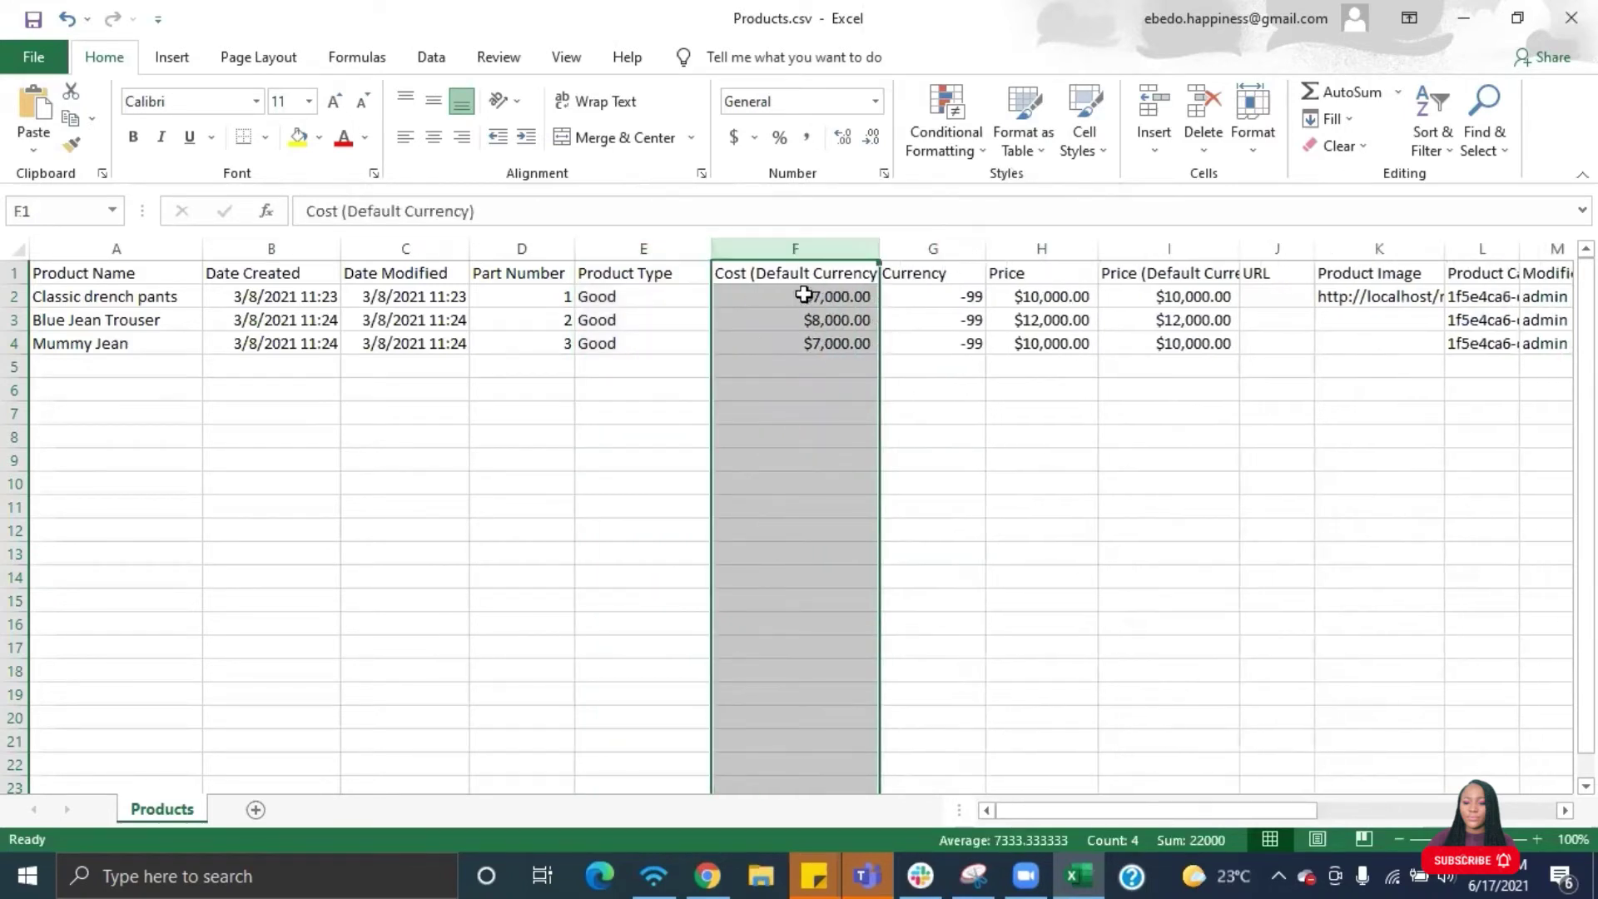
{"action": "right_click", "coordinate": [805, 244]}
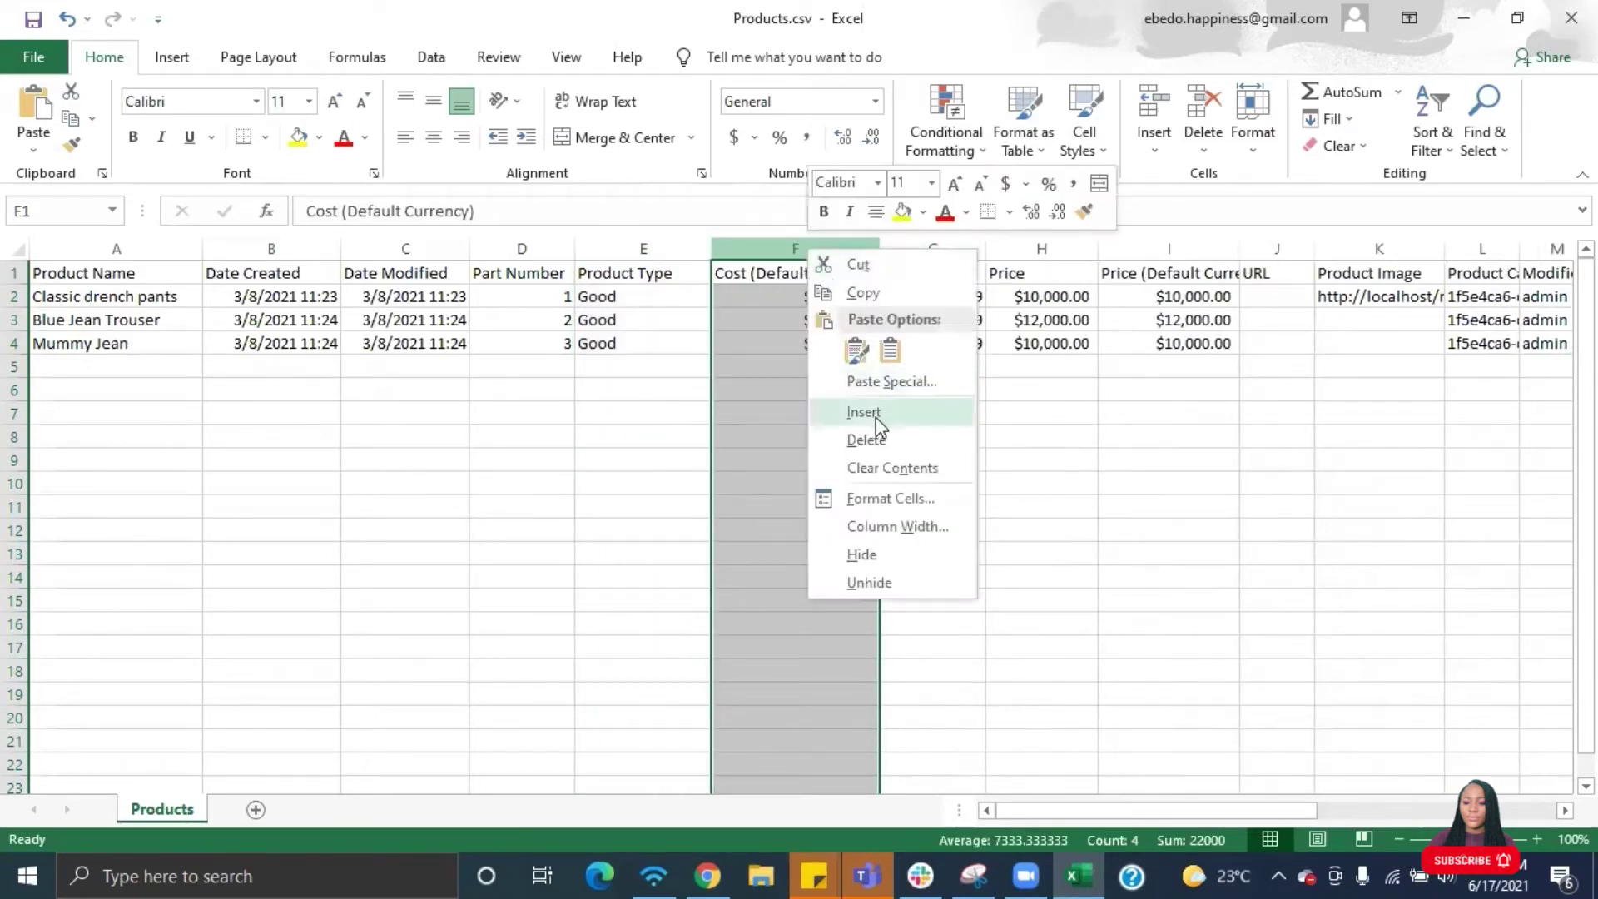
{"action": "left_click", "coordinate": [876, 441]}
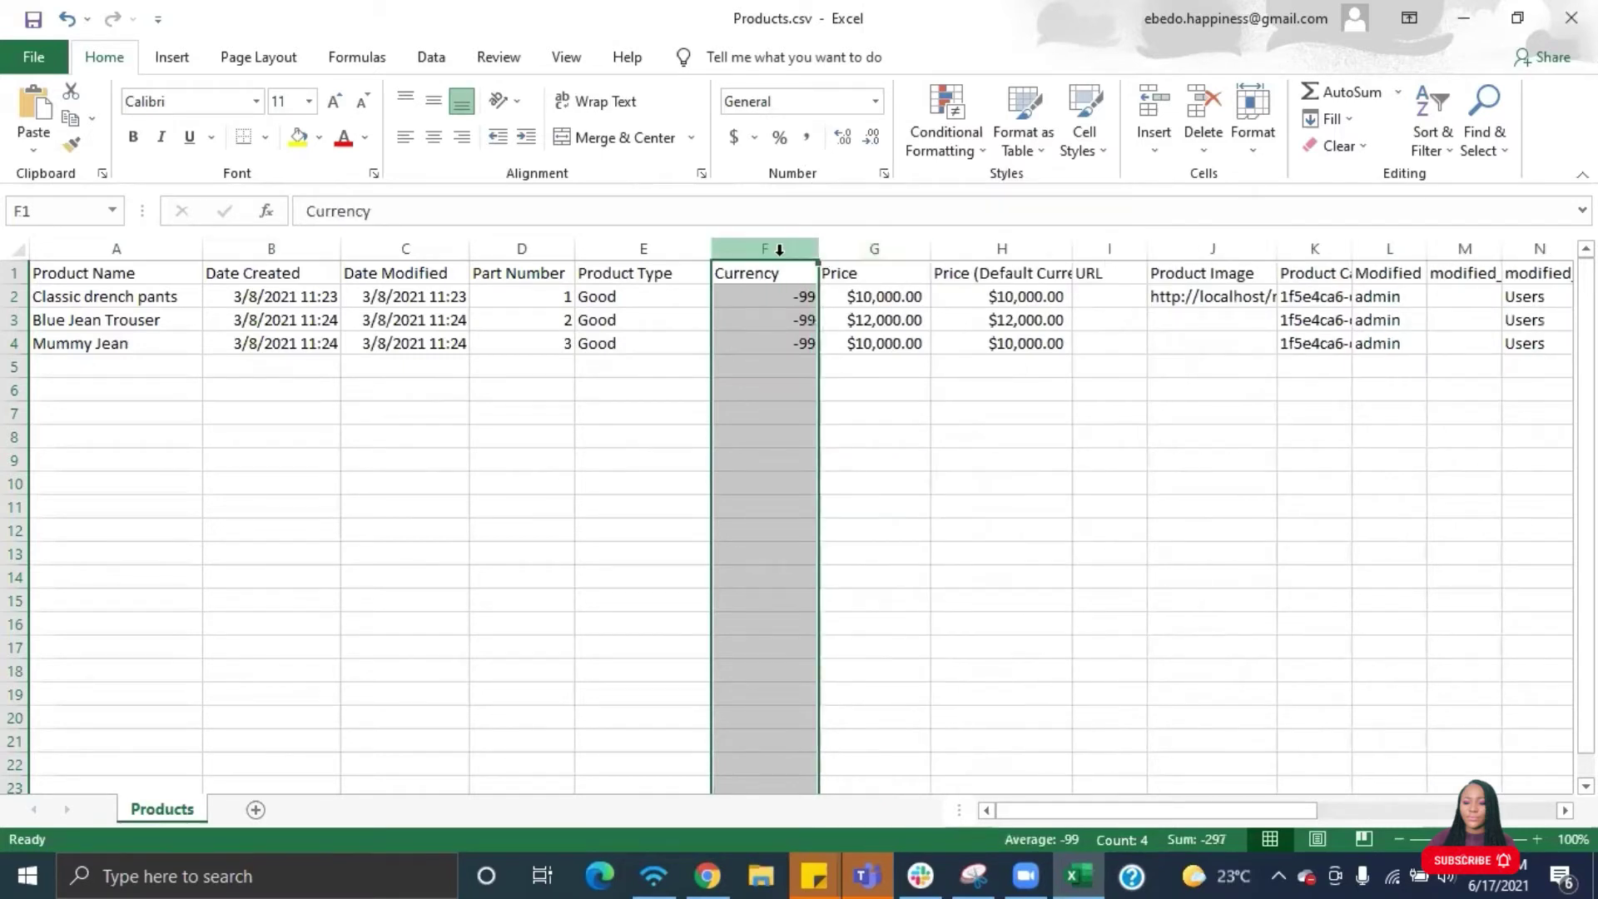
{"action": "right_click", "coordinate": [774, 247]}
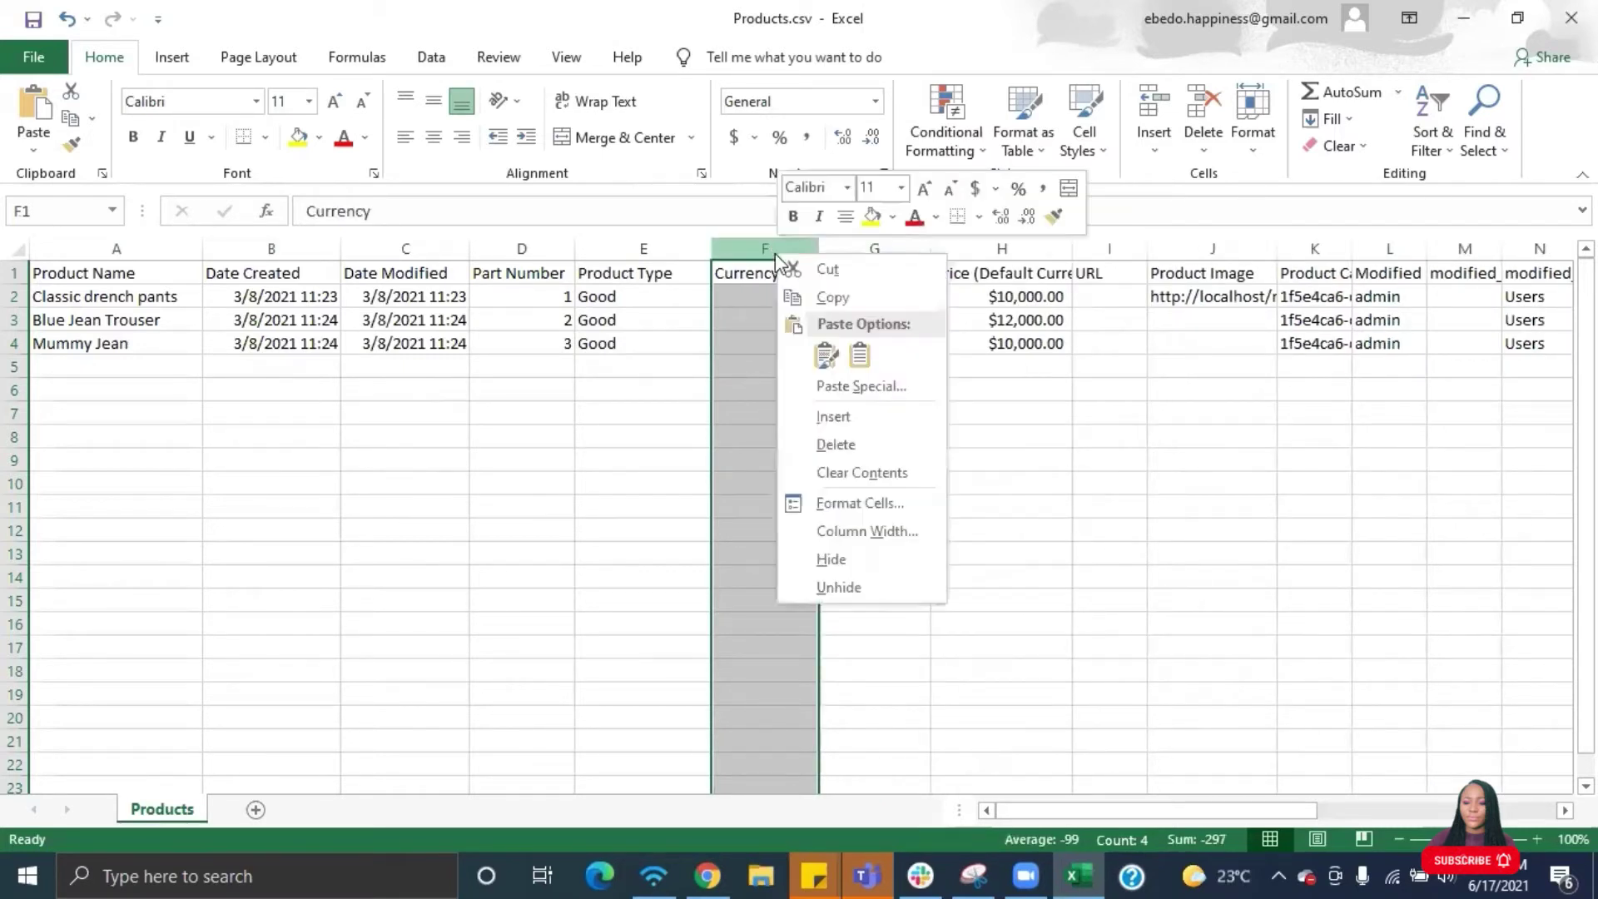
{"action": "left_click", "coordinate": [826, 443]}
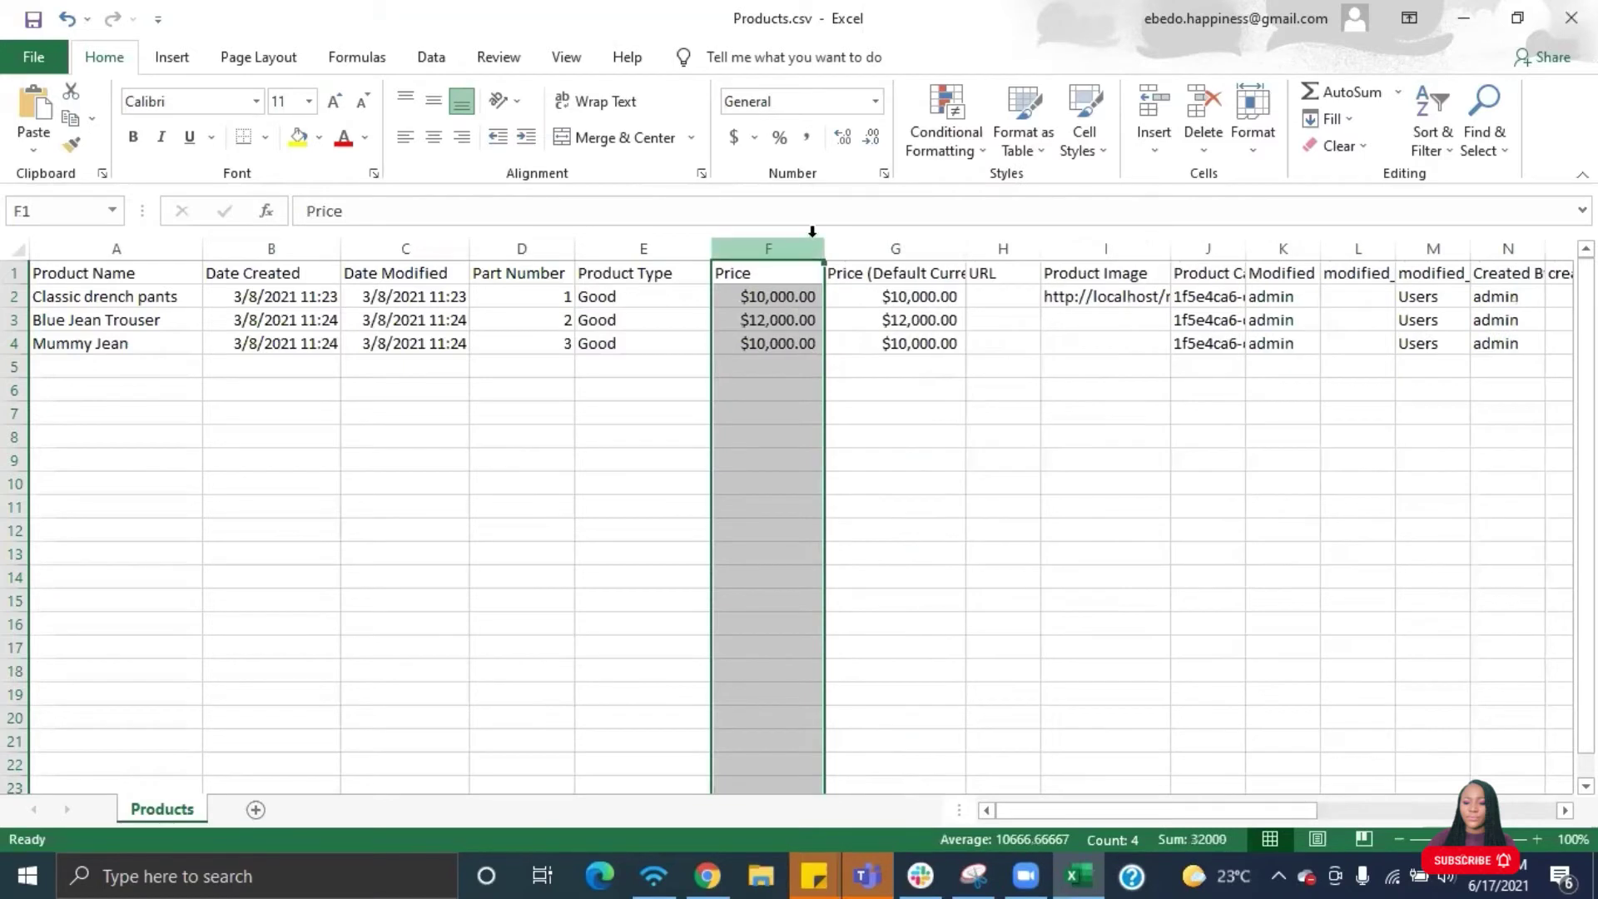
{"action": "right_click", "coordinate": [903, 247]}
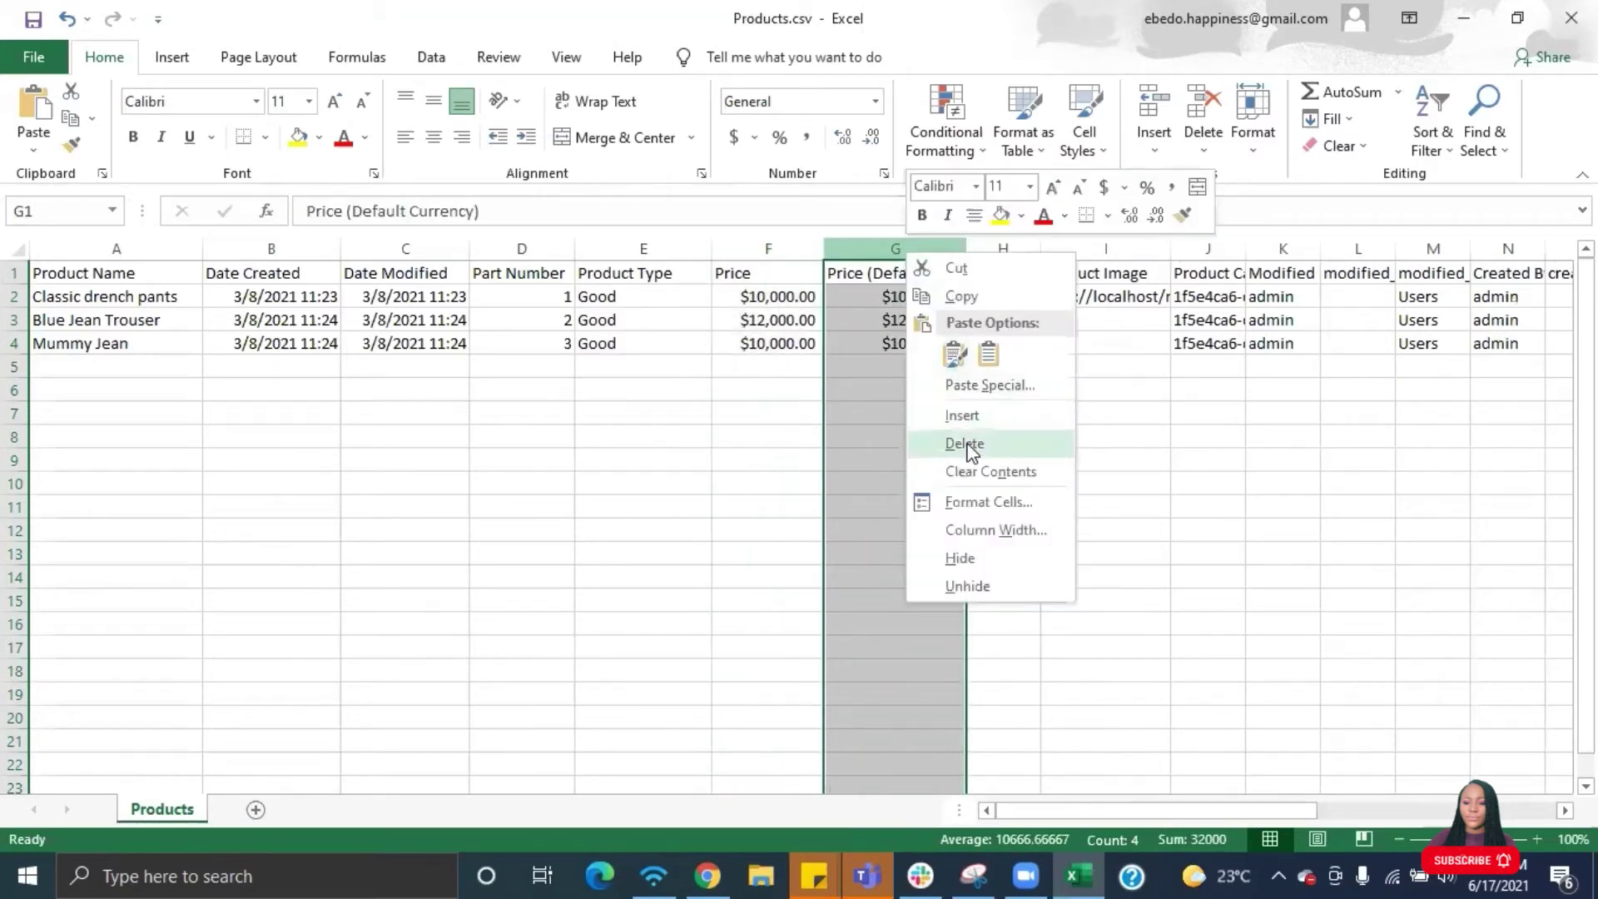
{"action": "left_click", "coordinate": [967, 444]}
- Delete the URL, Product Image, Product Category ID and modified-by name columns
{"action": "right_click", "coordinate": [937, 245]}
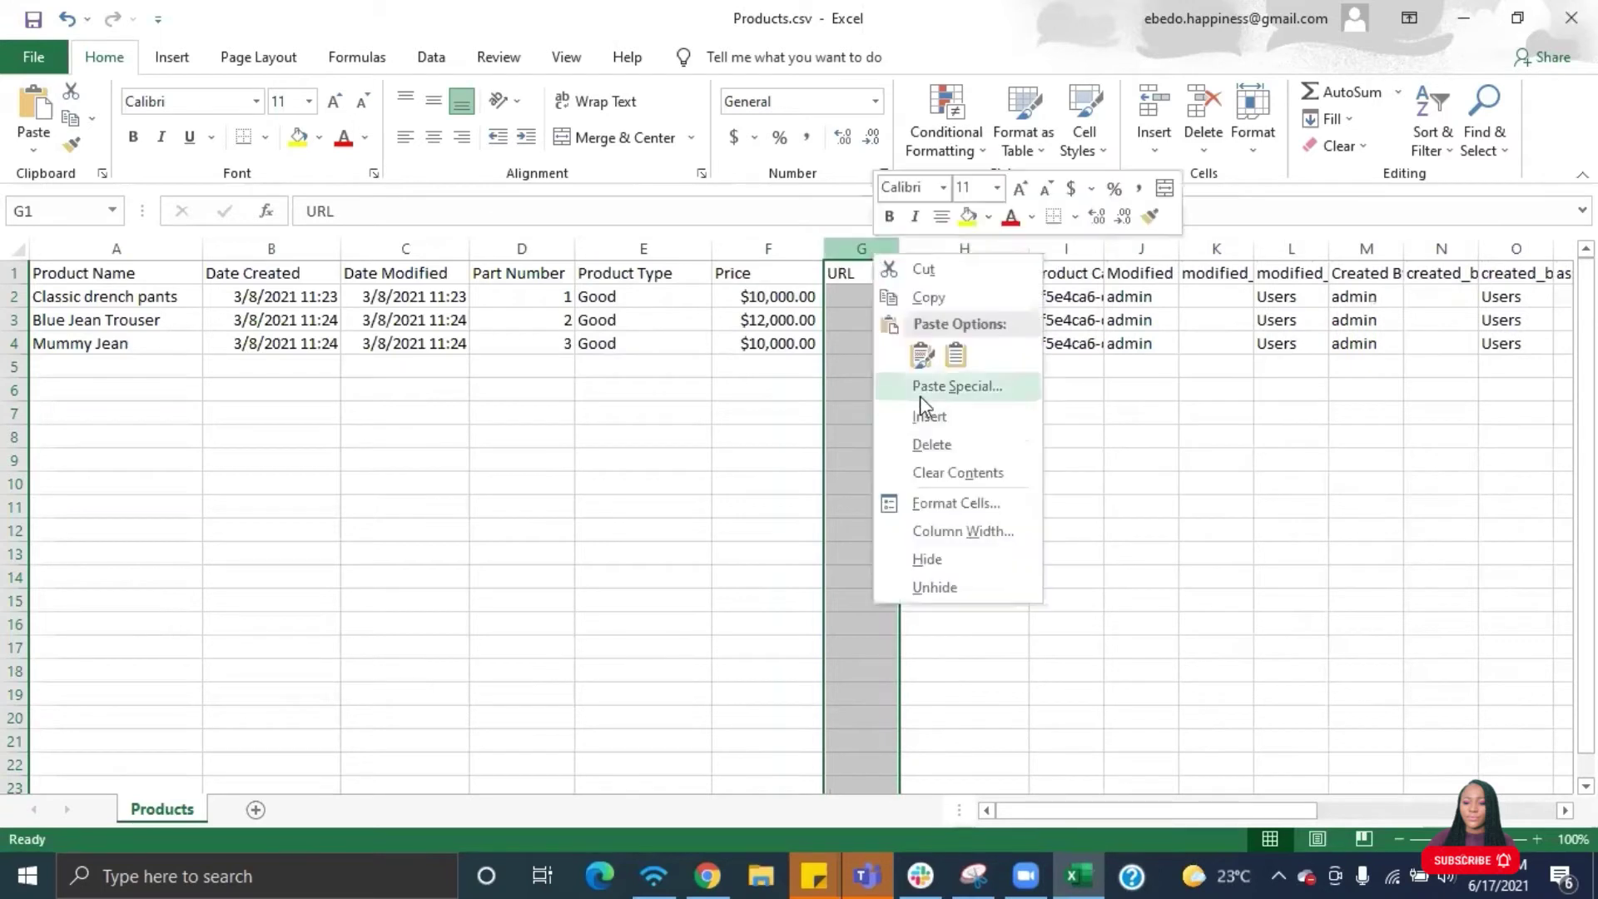
{"action": "left_click", "coordinate": [940, 443]}
{"action": "right_click", "coordinate": [906, 246]}
{"action": "left_click", "coordinate": [981, 436]}
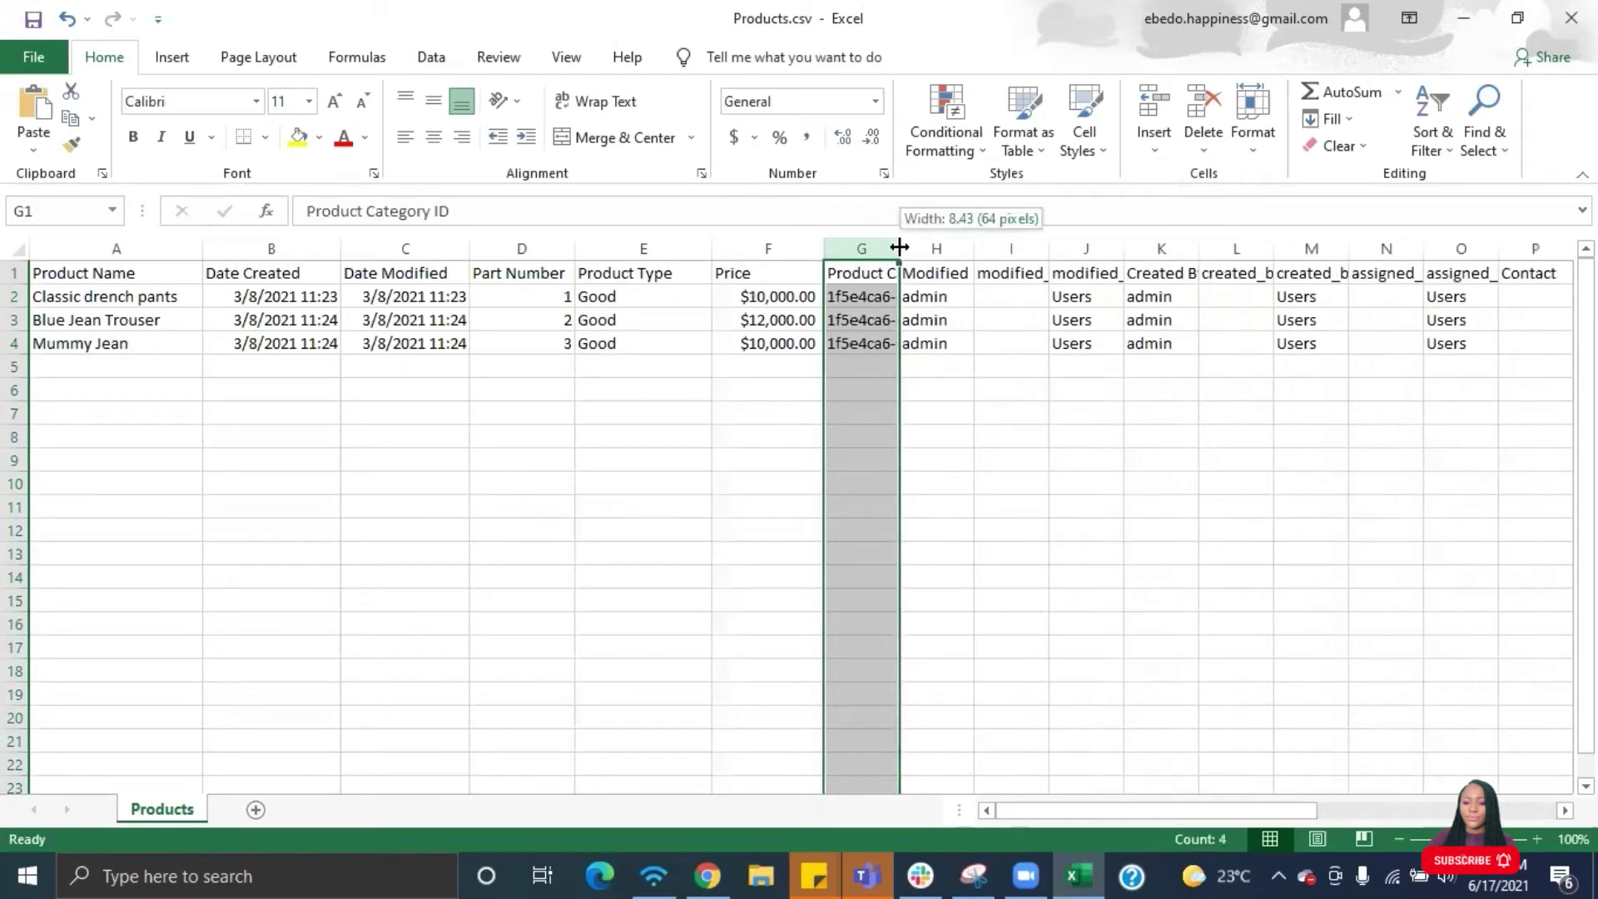
{"action": "right_click", "coordinate": [938, 246]}
{"action": "left_click", "coordinate": [969, 434]}
{"action": "right_click", "coordinate": [878, 247]}
{"action": "left_click", "coordinate": [909, 432]}
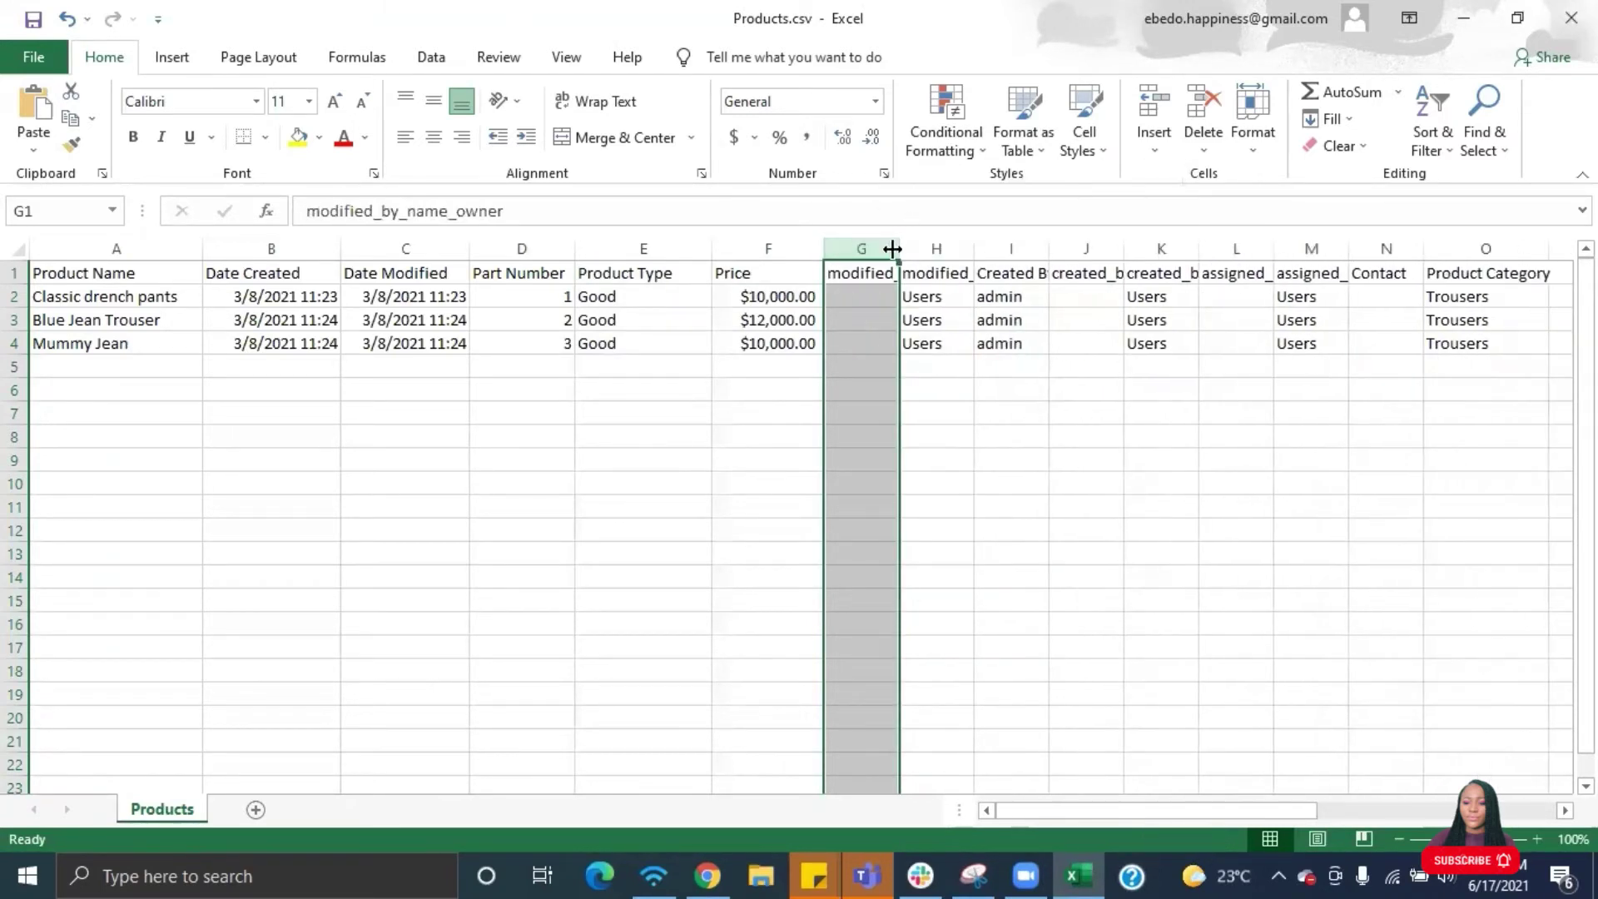
{"action": "right_click", "coordinate": [906, 247]}
{"action": "left_click", "coordinate": [937, 434]}
{"action": "right_click", "coordinate": [880, 247]}
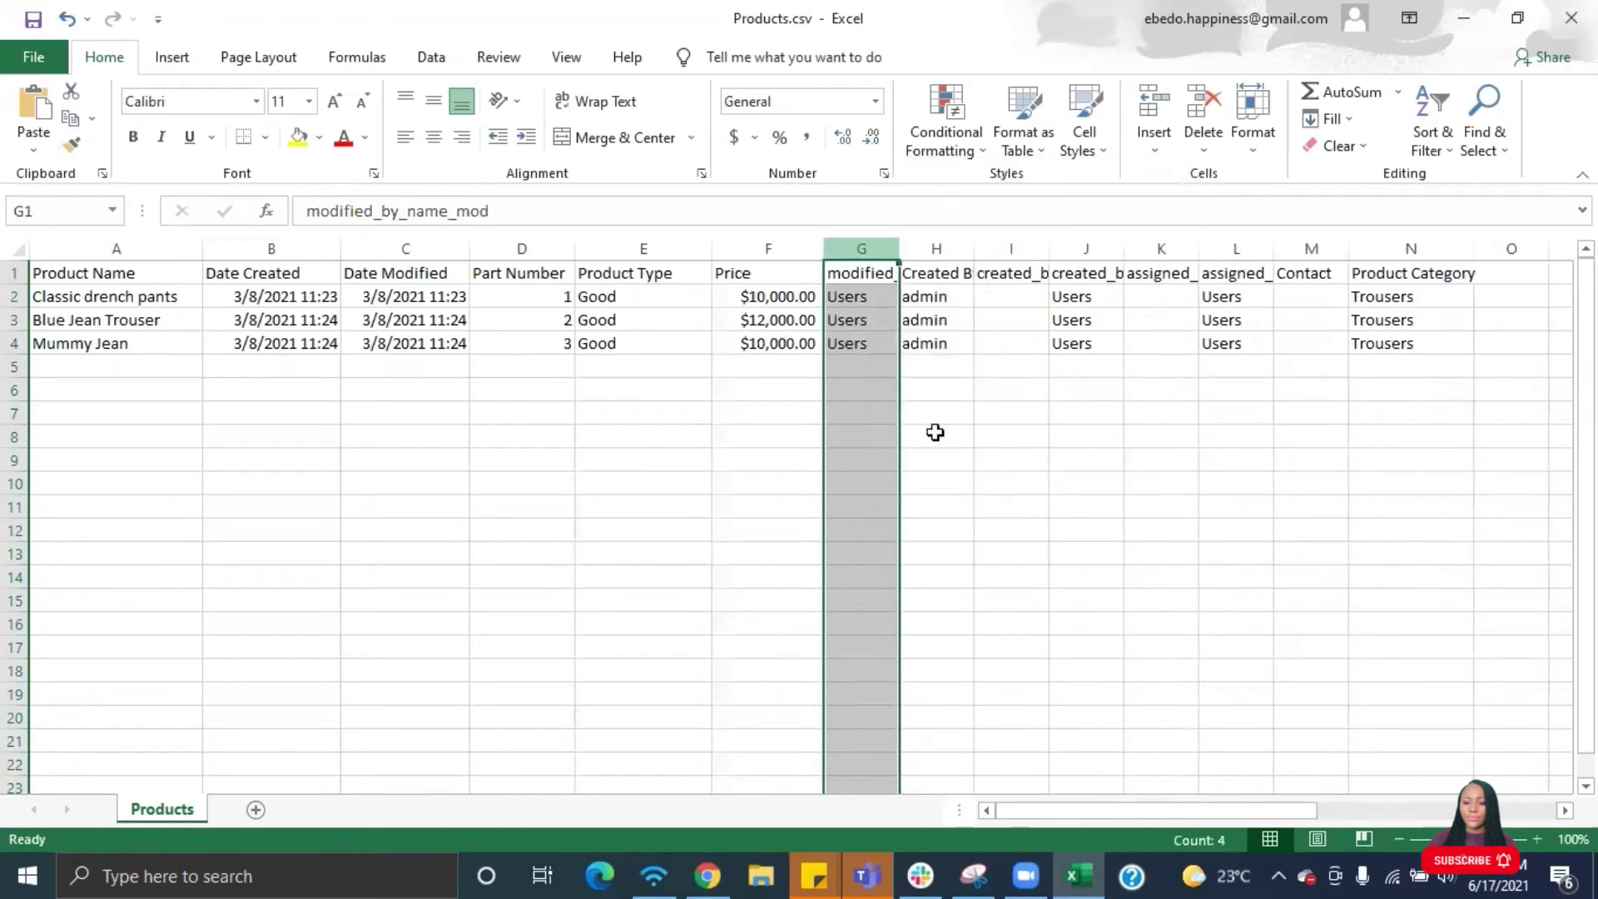
{"action": "left_click", "coordinate": [935, 432]}
- Delete the created-by columns and three leftover columns so Product Category follows Price
{"action": "double_click", "coordinate": [907, 245]}
{"action": "right_click", "coordinate": [898, 249]}
{"action": "left_click", "coordinate": [975, 442]}
{"action": "right_click", "coordinate": [890, 247]}
{"action": "left_click", "coordinate": [940, 438]}
{"action": "right_click", "coordinate": [880, 247]}
{"action": "left_click", "coordinate": [949, 432]}
{"action": "left_click_drag", "start_coordinate": [870, 248], "coordinate": [966, 247]}
{"action": "right_click", "coordinate": [957, 247]}
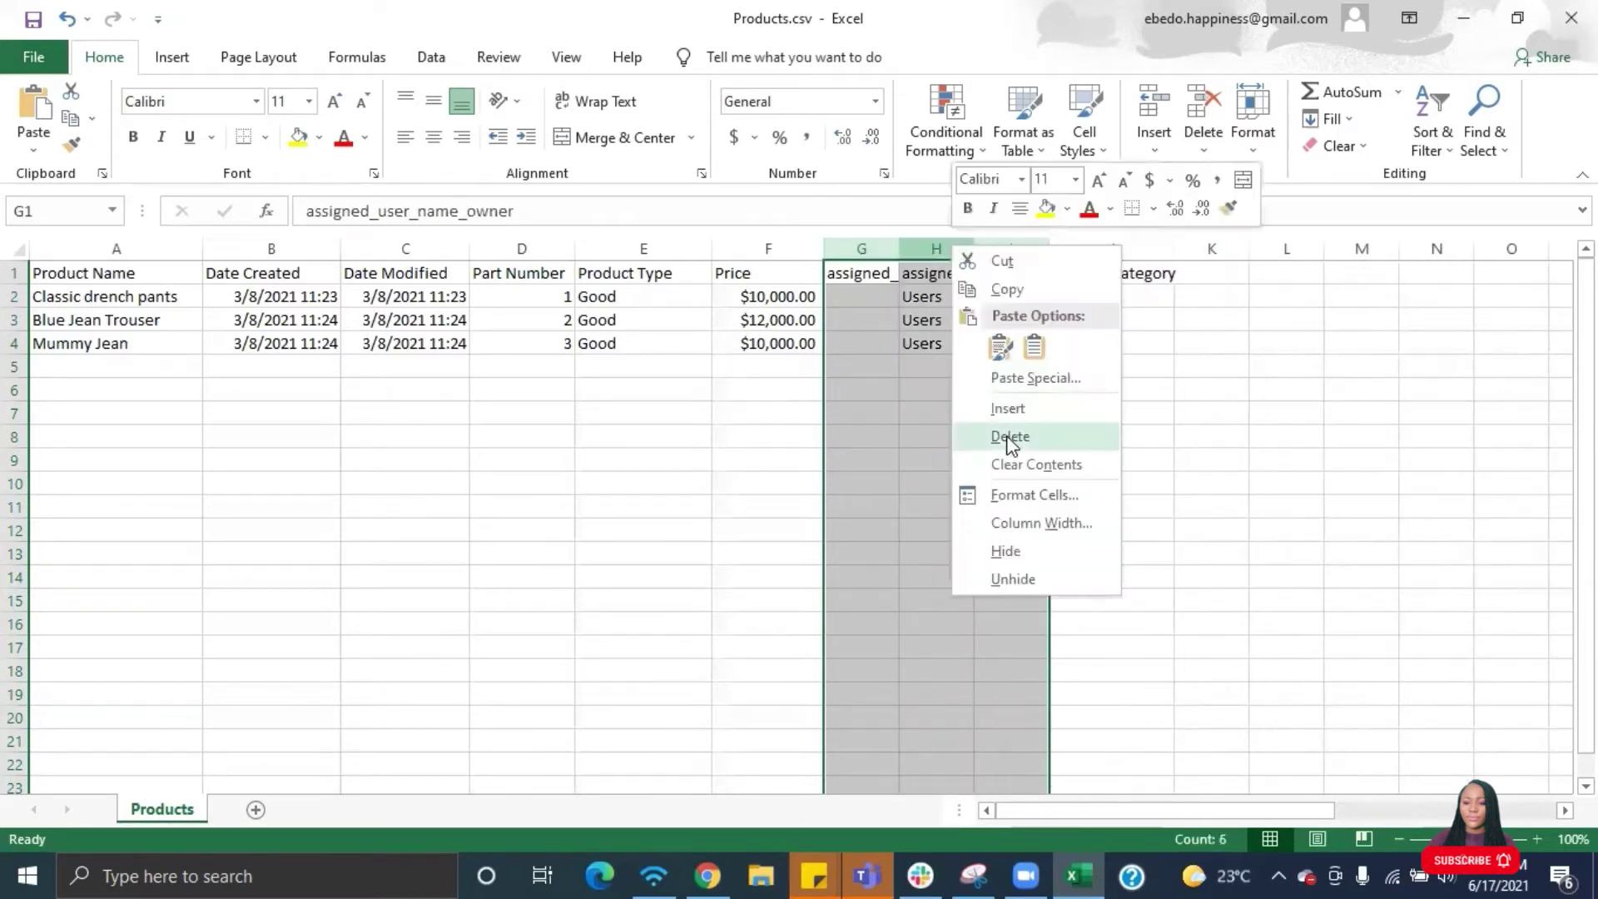
{"action": "left_click", "coordinate": [1009, 431]}
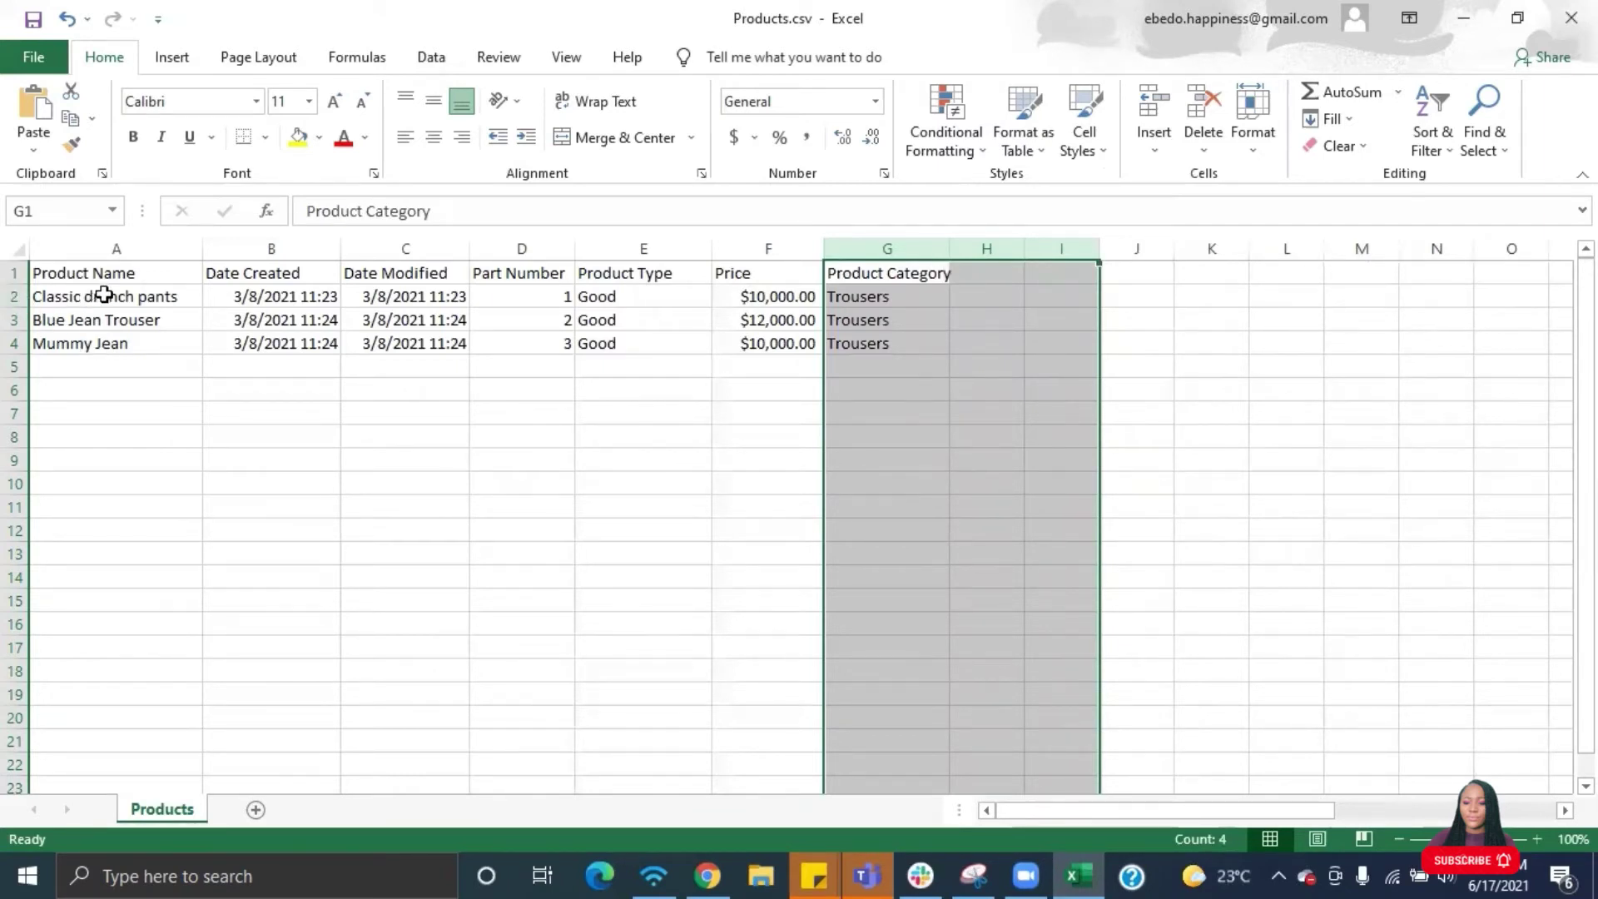
{"action": "left_click", "coordinate": [170, 298]}
- Rename the first three products to Palazo, Jeans Gowm and Flare Gown
{"action": "double_click", "coordinate": [170, 298]}
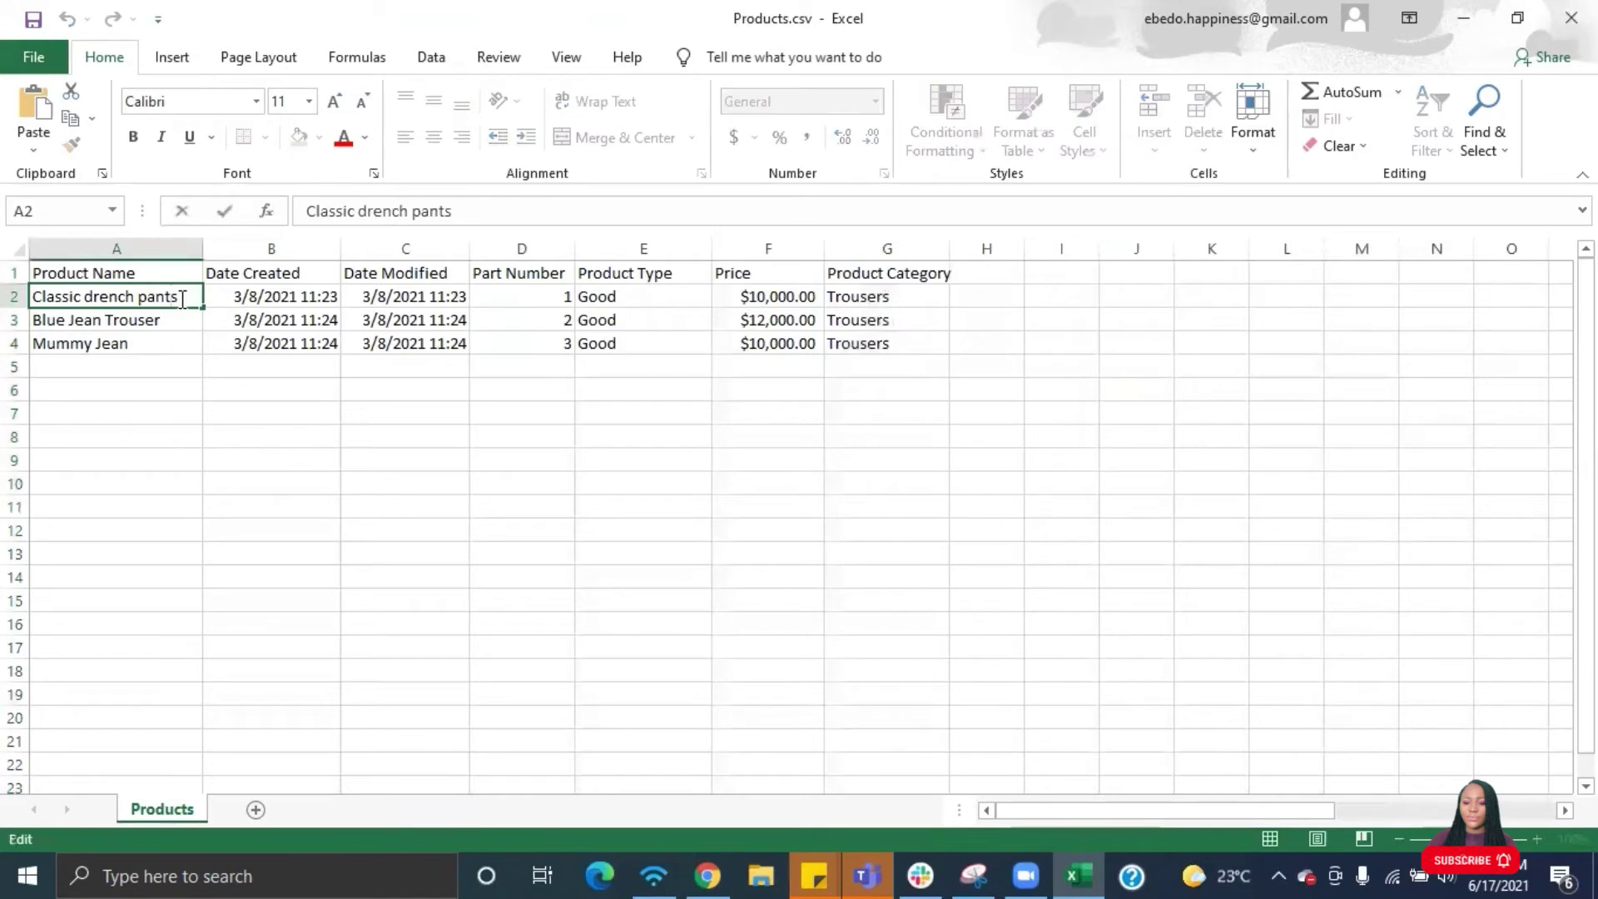
{"action": "key", "text": "BackSpace"}
{"action": "key", "text": "BackSpace"}
{"action": "key", "text": "BackSpace"}
{"action": "key", "text": "BackSpace"}
{"action": "key", "text": "BackSpace"}
{"action": "key", "text": "BackSpace"}
{"action": "key", "text": "BackSpace"}
{"action": "key", "text": "BackSpace"}
{"action": "key", "text": "BackSpace"}
{"action": "key", "text": "BackSpace"}
{"action": "key", "text": "BackSpace"}
{"action": "key", "text": "BackSpace"}
{"action": "key", "text": "BackSpace"}
{"action": "key", "text": "BackSpace"}
{"action": "key", "text": "BackSpace"}
{"action": "key", "text": "BackSpace"}
{"action": "key", "text": "BackSpace"}
{"action": "key", "text": "BackSpace"}
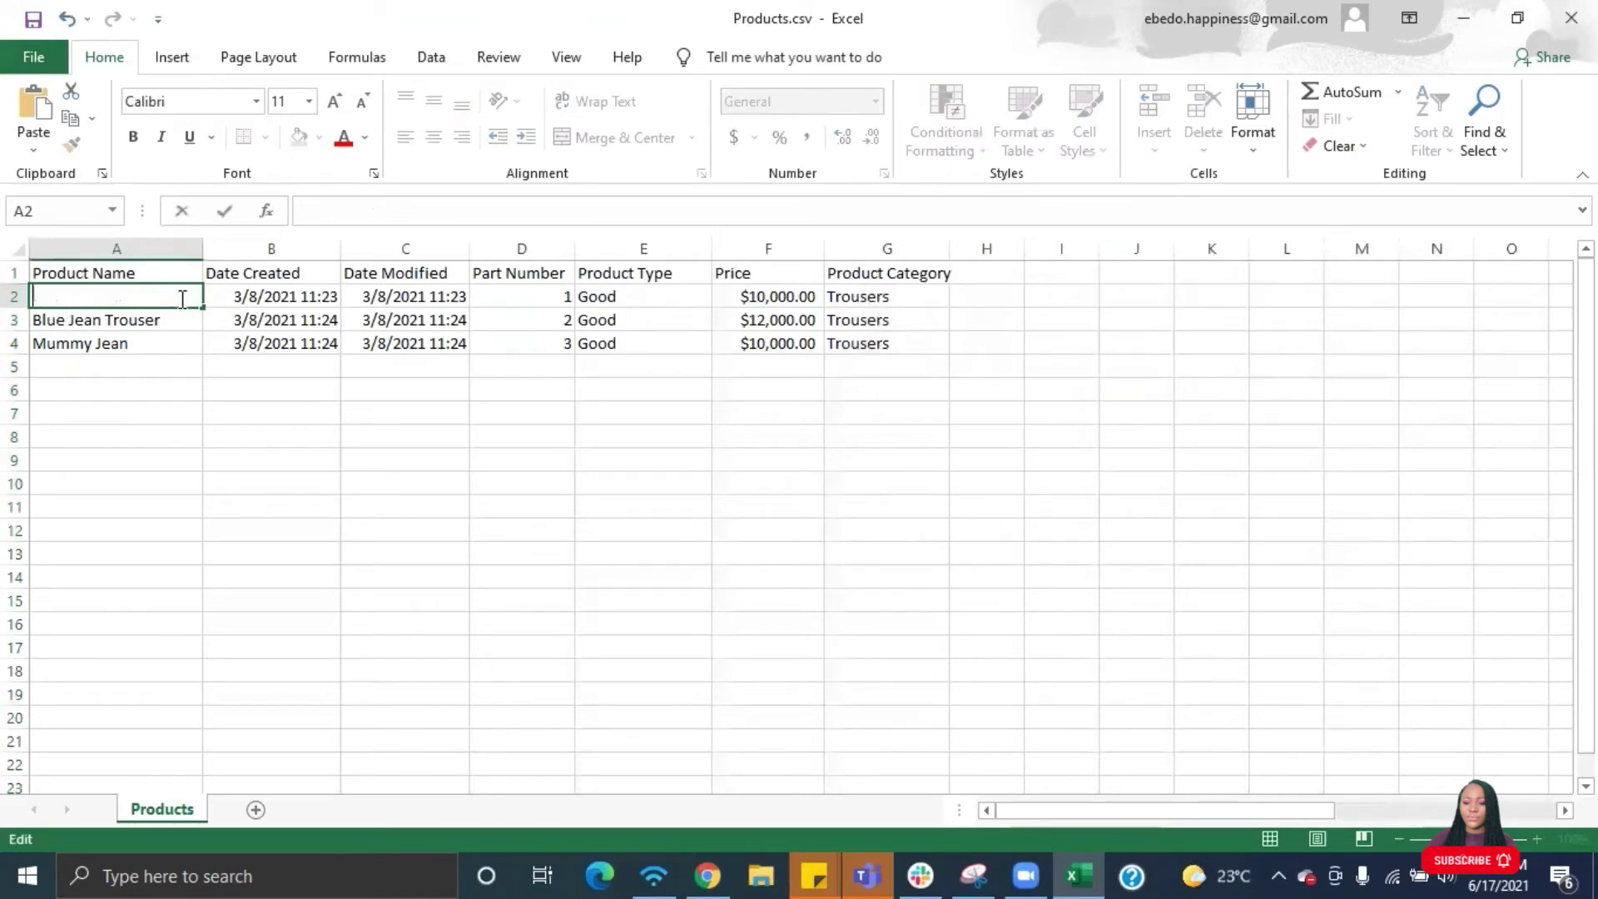
{"action": "type", "text": "Palazo"}
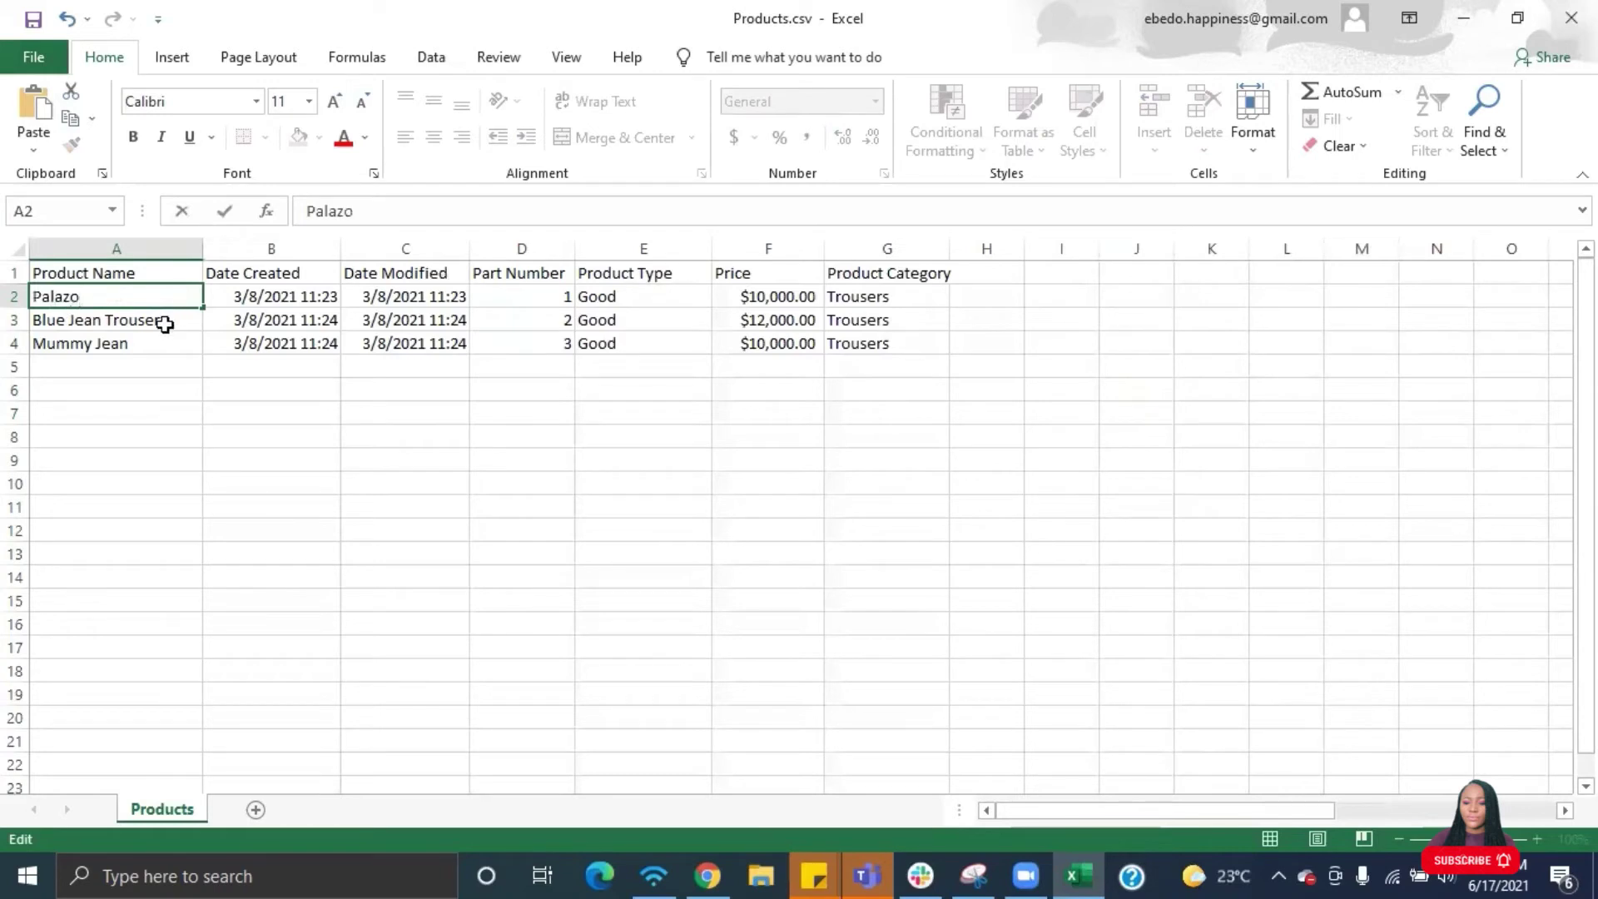
{"action": "key", "text": "Return"}
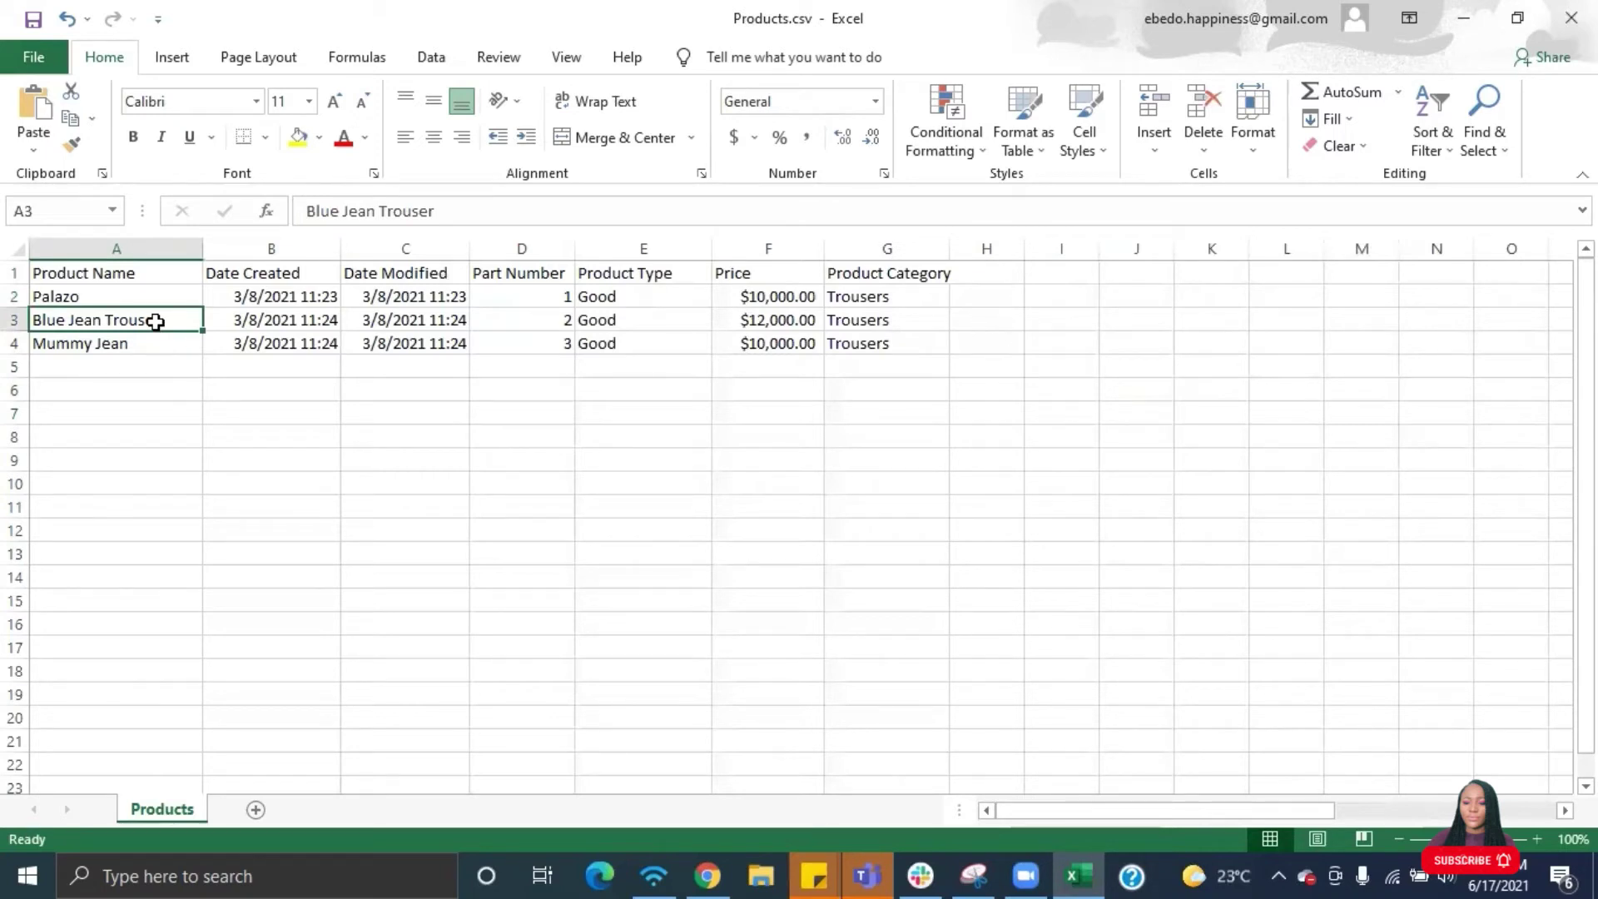
{"action": "type", "text": "Jeans"}
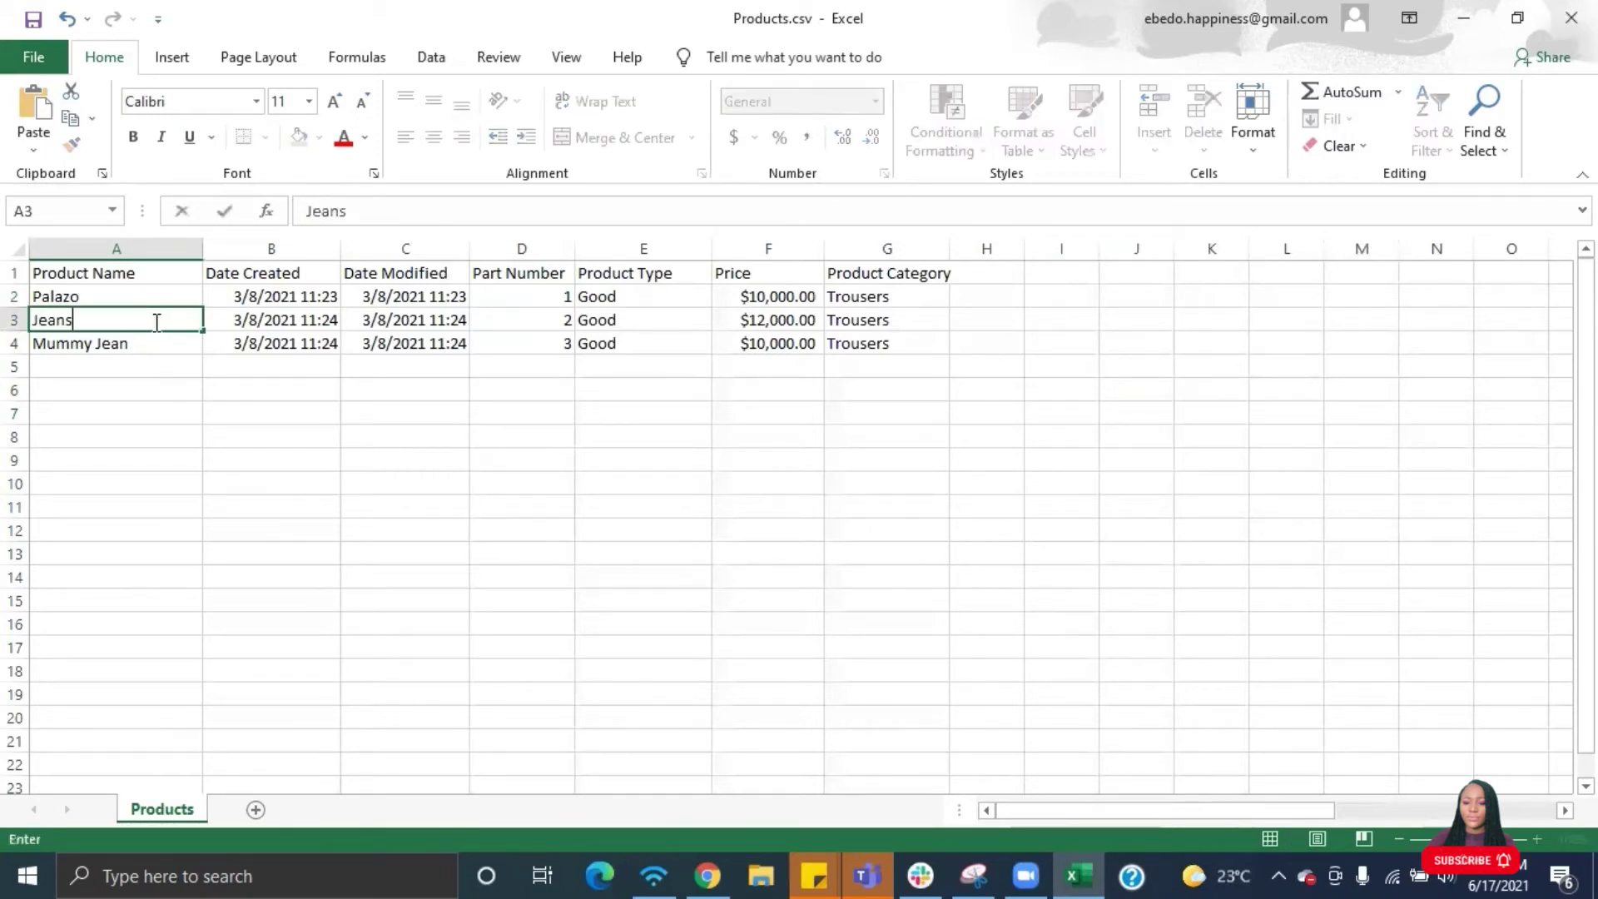
{"action": "type", "text": " Gowm"}
{"action": "left_click", "coordinate": [145, 341]}
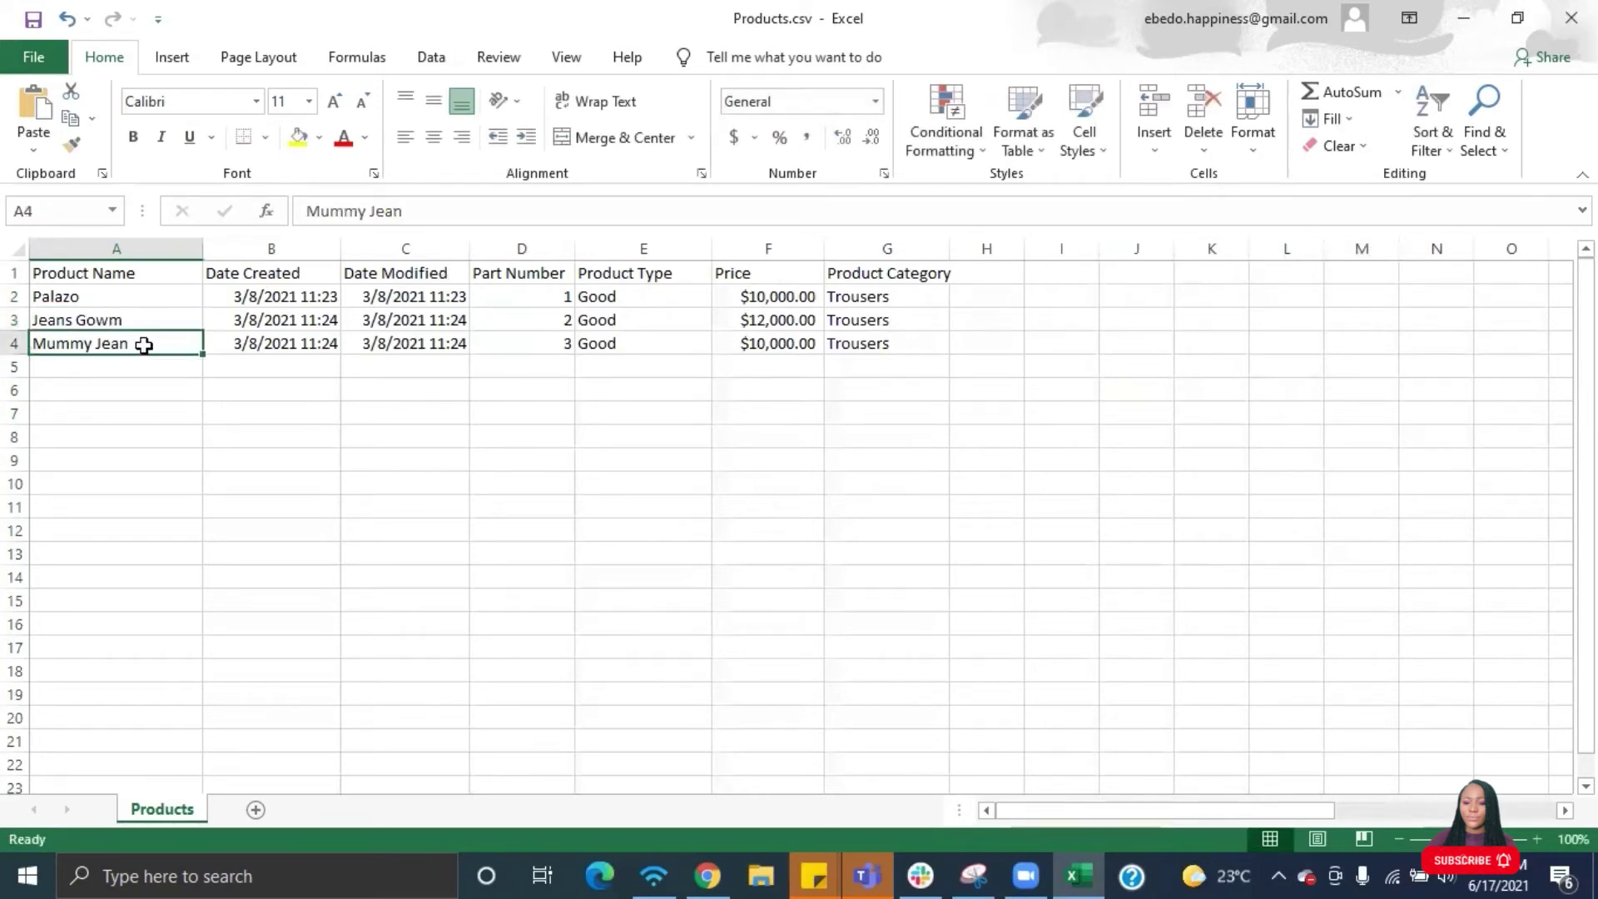
{"action": "key", "text": "BackSpace"}
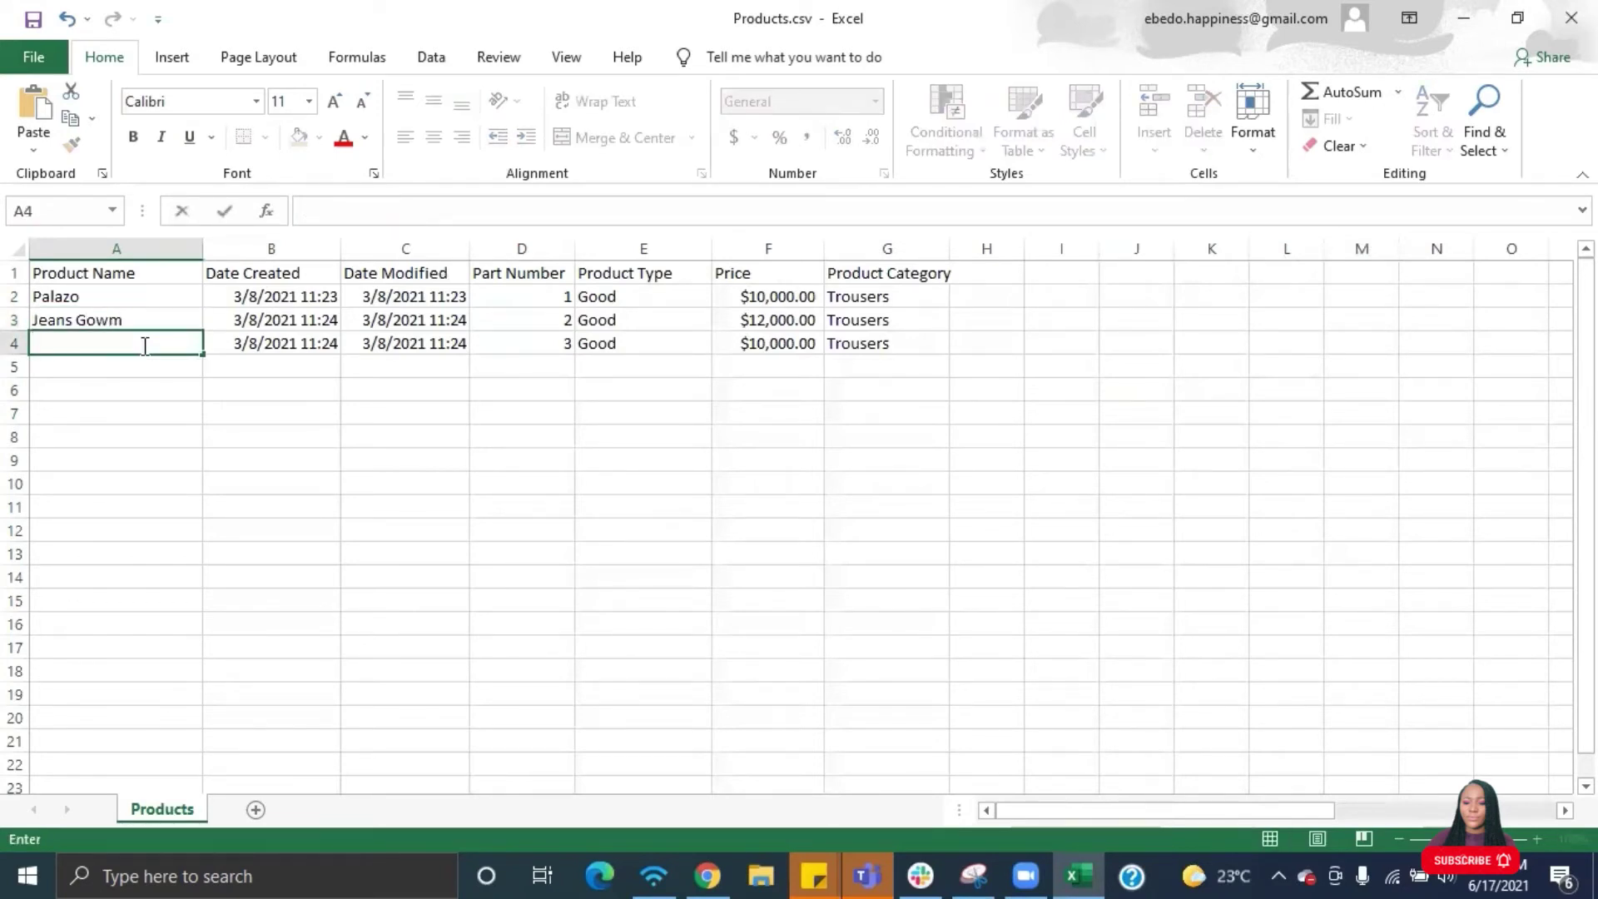
{"action": "type", "text": "Flare Gown"}
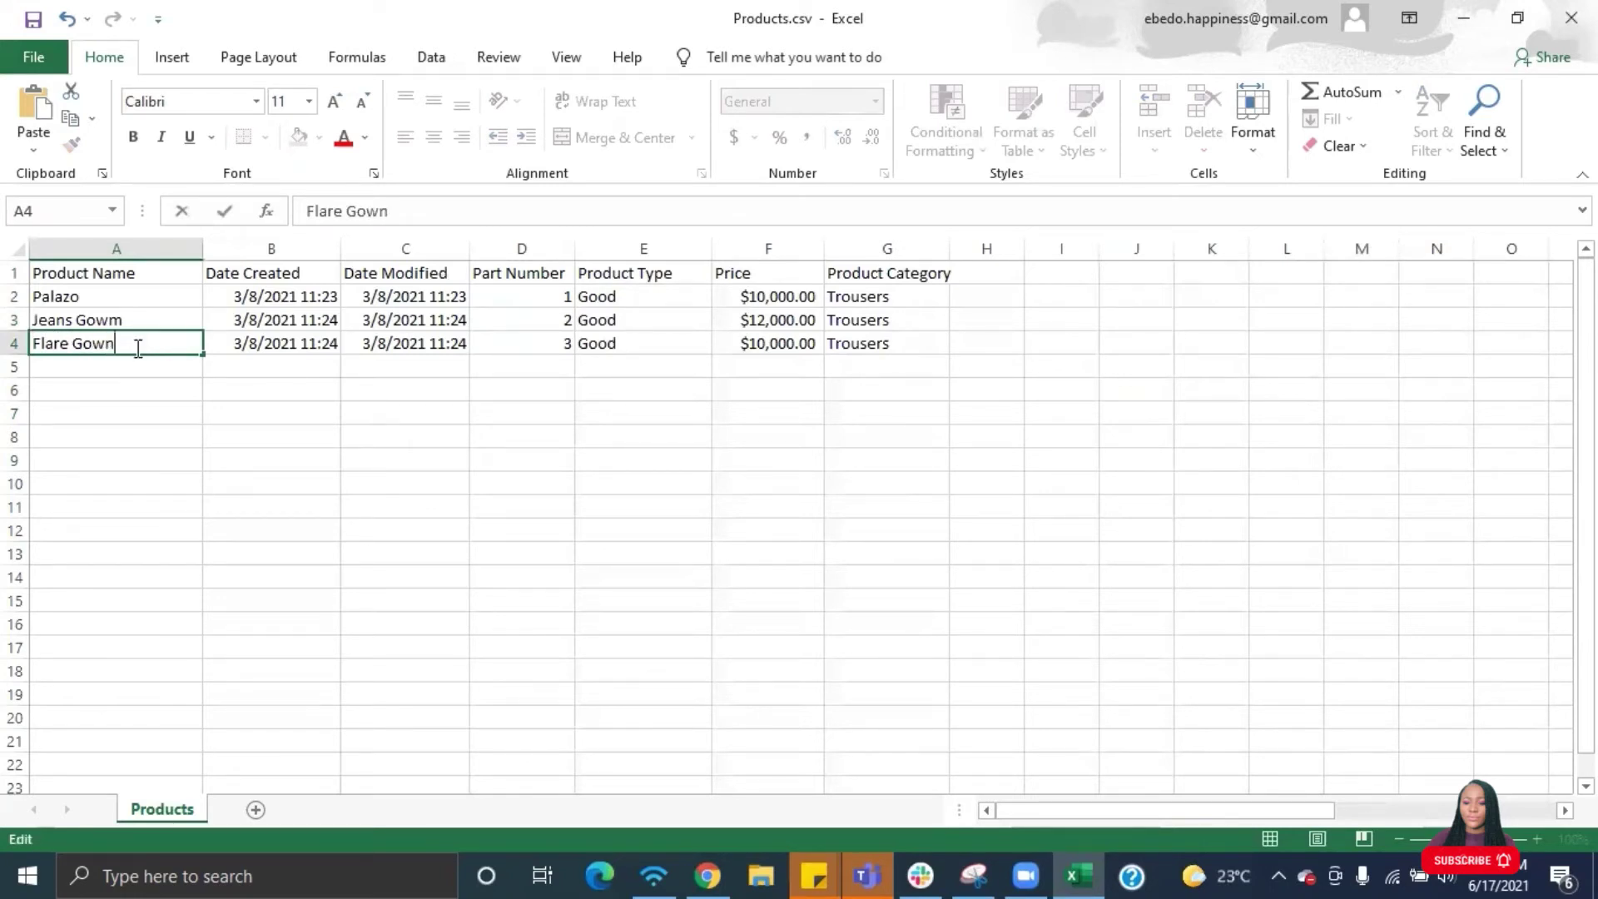
- Add Green Flare and Yellow Flare as new product names in A5 and A6
{"action": "left_click", "coordinate": [89, 368]}
{"action": "type", "text": "Green Fla"}
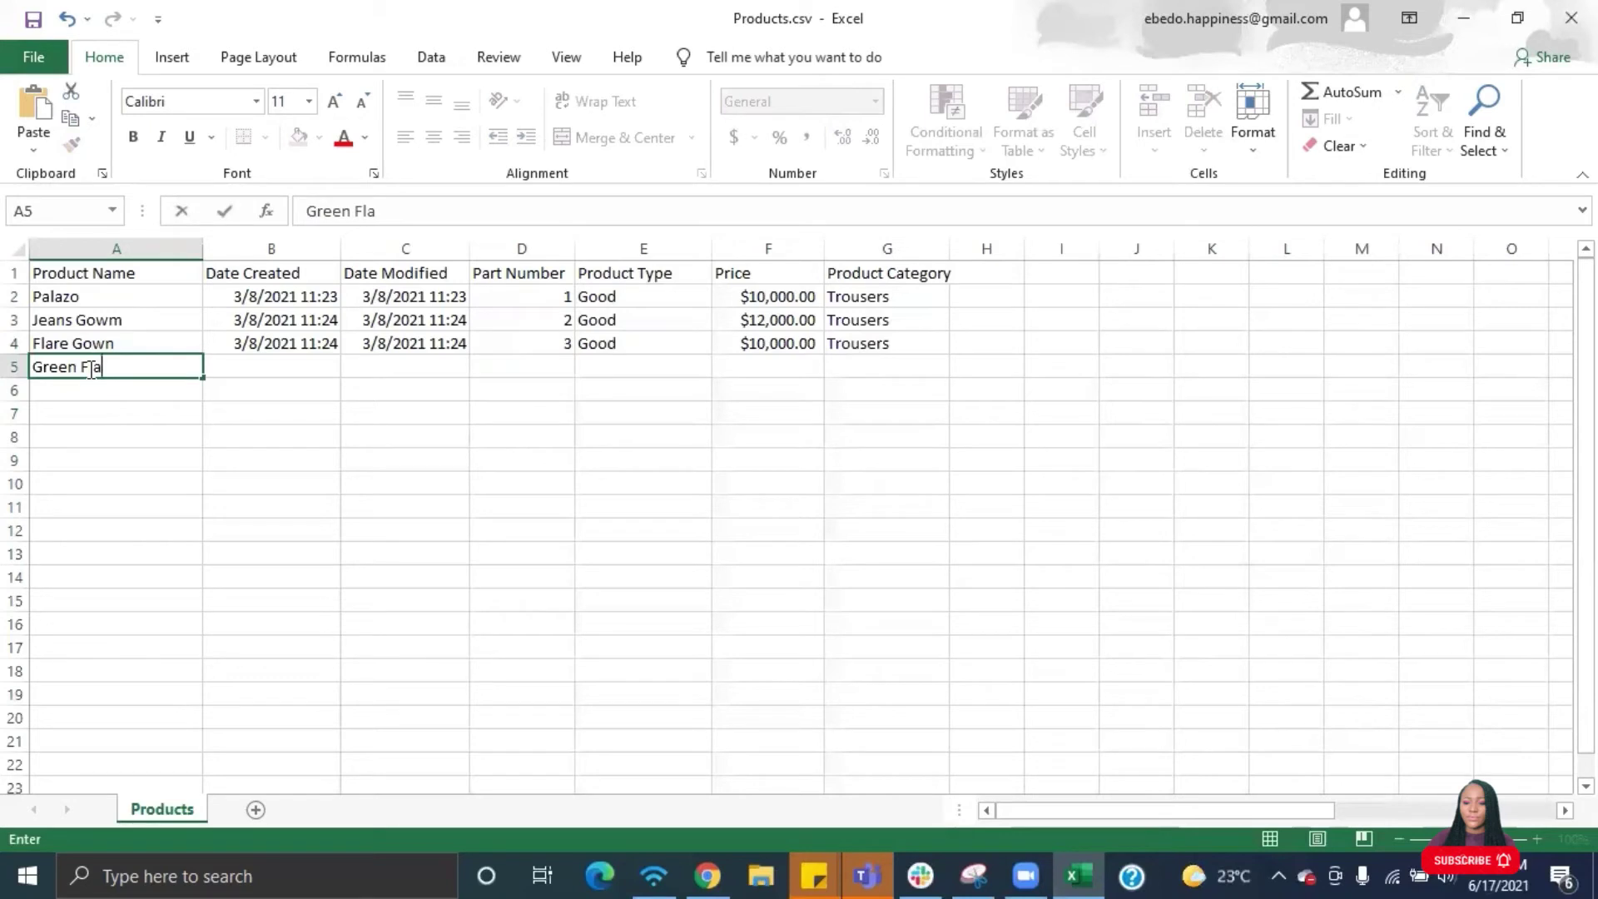
{"action": "type", "text": "re"}
{"action": "left_click", "coordinate": [86, 385]}
{"action": "type", "text": "Yellow Flare"}
{"action": "key", "text": "Return"}
- Finish the Red Trouser entry and delete the Date Created and Date Modified columns
{"action": "type", "text": "Red Trouser"}
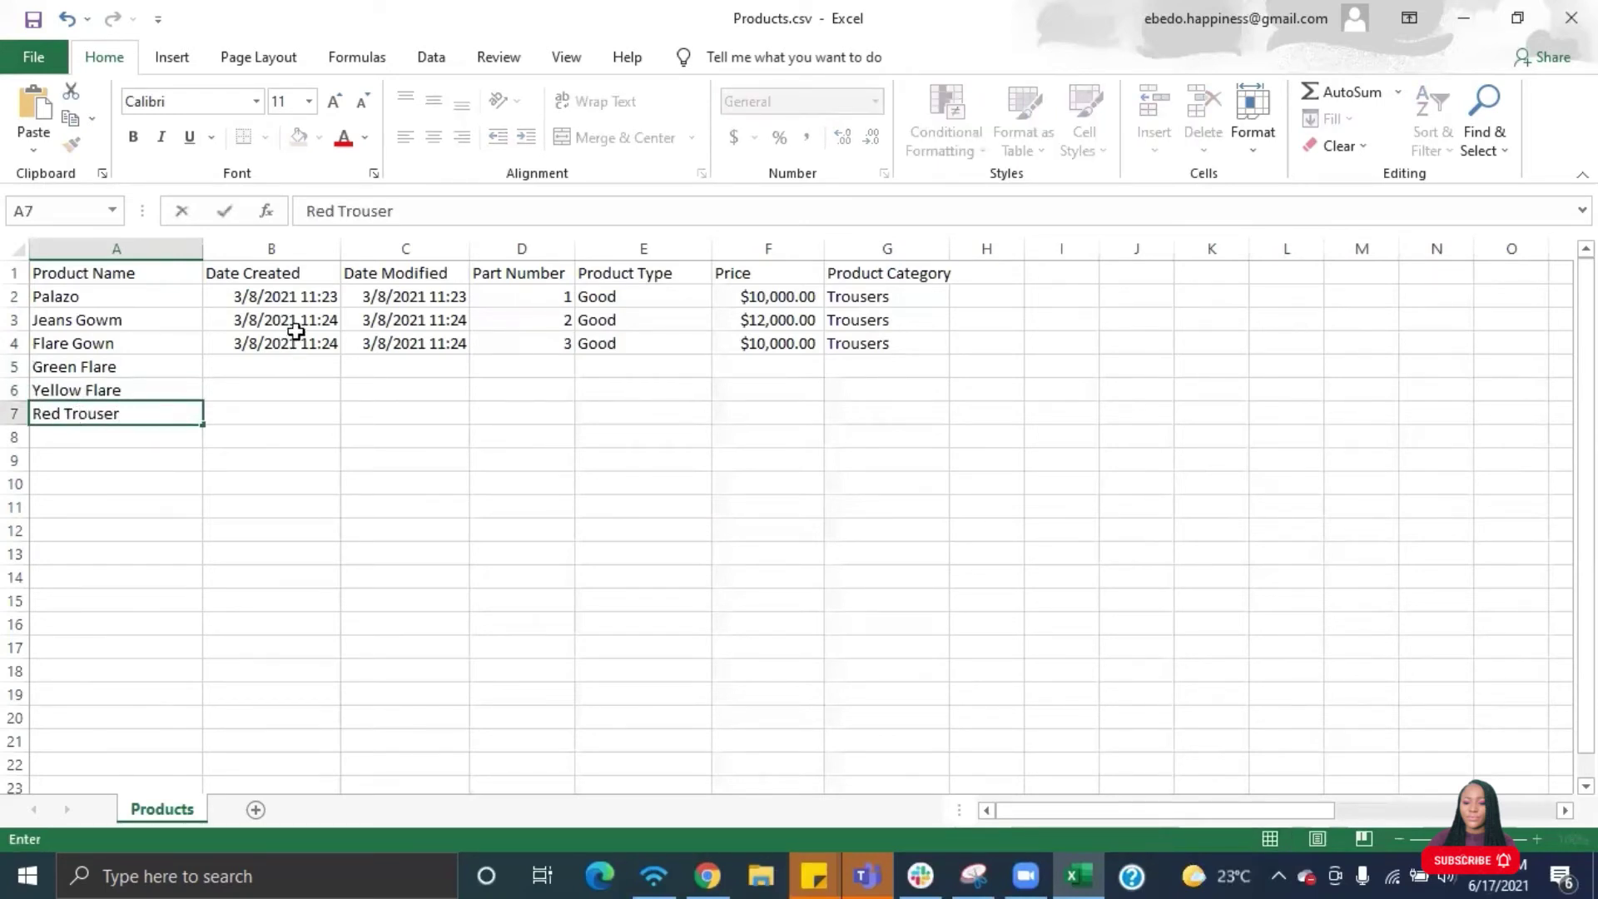
{"action": "left_click", "coordinate": [295, 327]}
{"action": "right_click", "coordinate": [292, 248]}
{"action": "left_click", "coordinate": [347, 438]}
{"action": "right_click", "coordinate": [291, 248]}
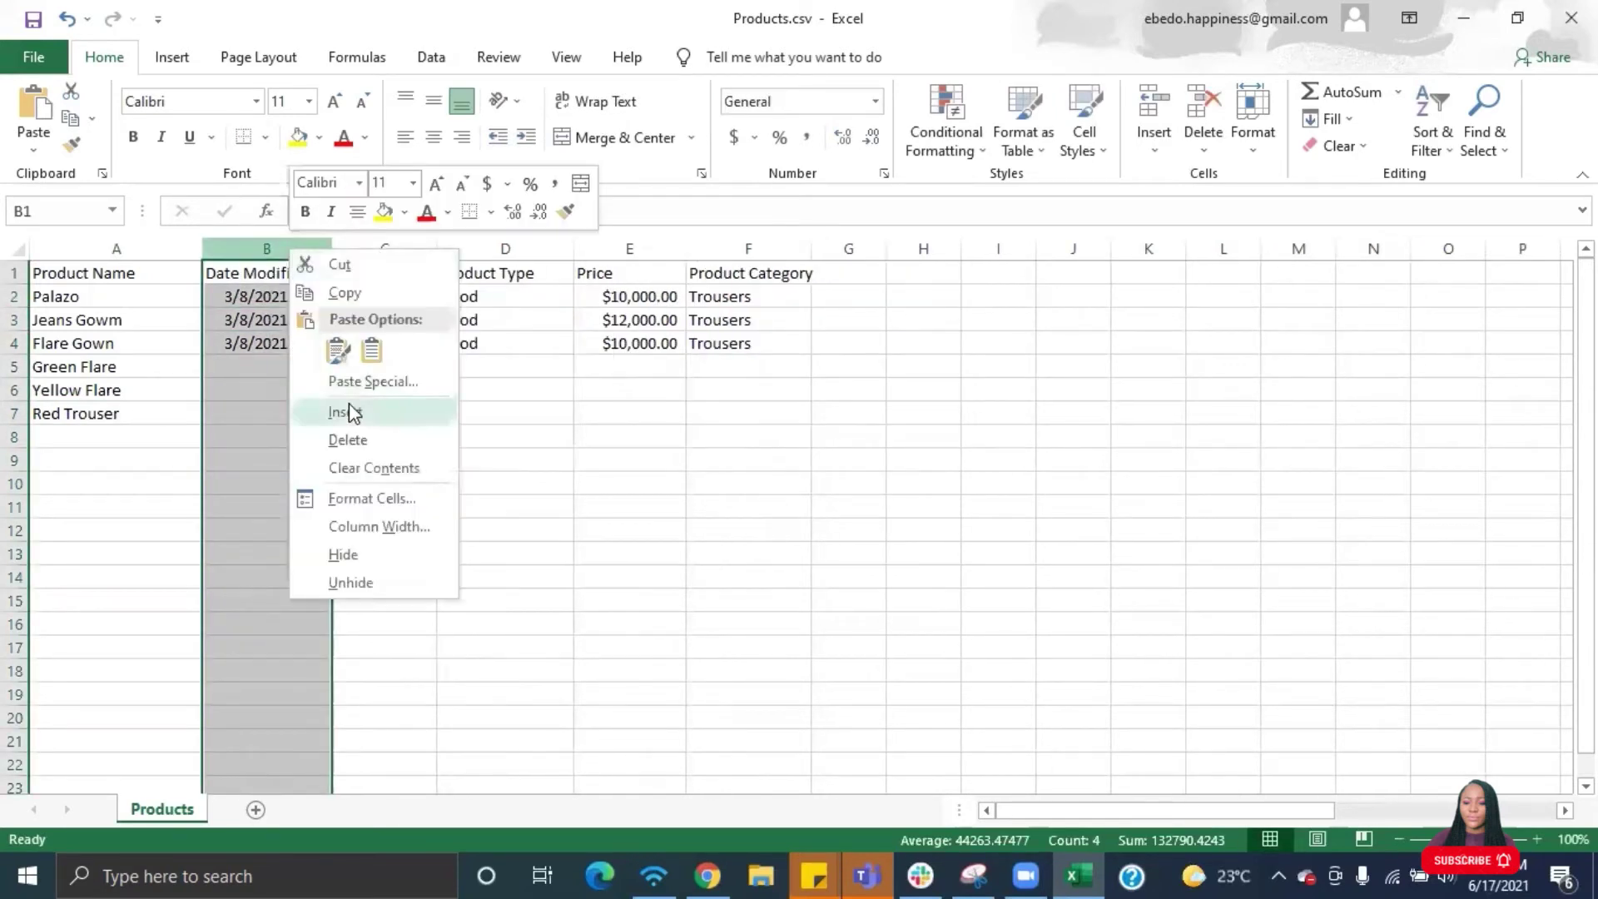
{"action": "left_click", "coordinate": [347, 439]}
- Fill part numbers 4 through 9 and Product Type 'Good' down all six rows
{"action": "left_click", "coordinate": [295, 293]}
{"action": "type", "text": "4"}
{"action": "key", "text": "Return"}
{"action": "left_click_drag", "start_coordinate": [255, 297], "coordinate": [308, 416]}
{"action": "left_click", "coordinate": [404, 303]}
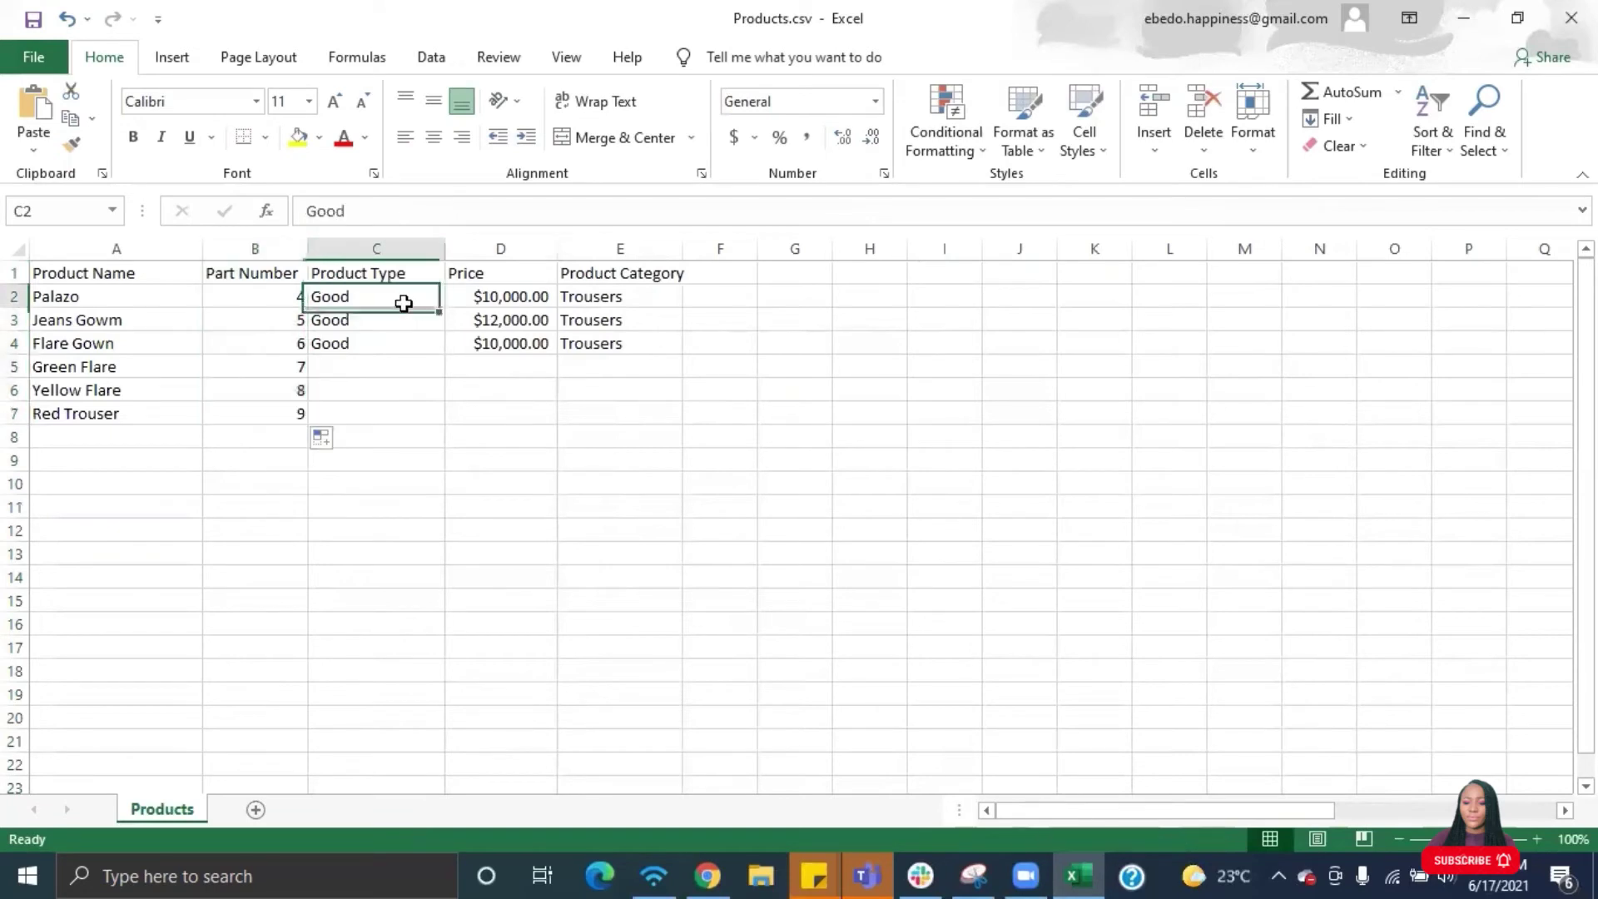
{"action": "left_click_drag", "start_coordinate": [445, 307], "coordinate": [447, 426]}
- Copy the $10,000.00 price down, then set Green Flare to 8000 and Yellow Flare to 3000
{"action": "left_click", "coordinate": [532, 298]}
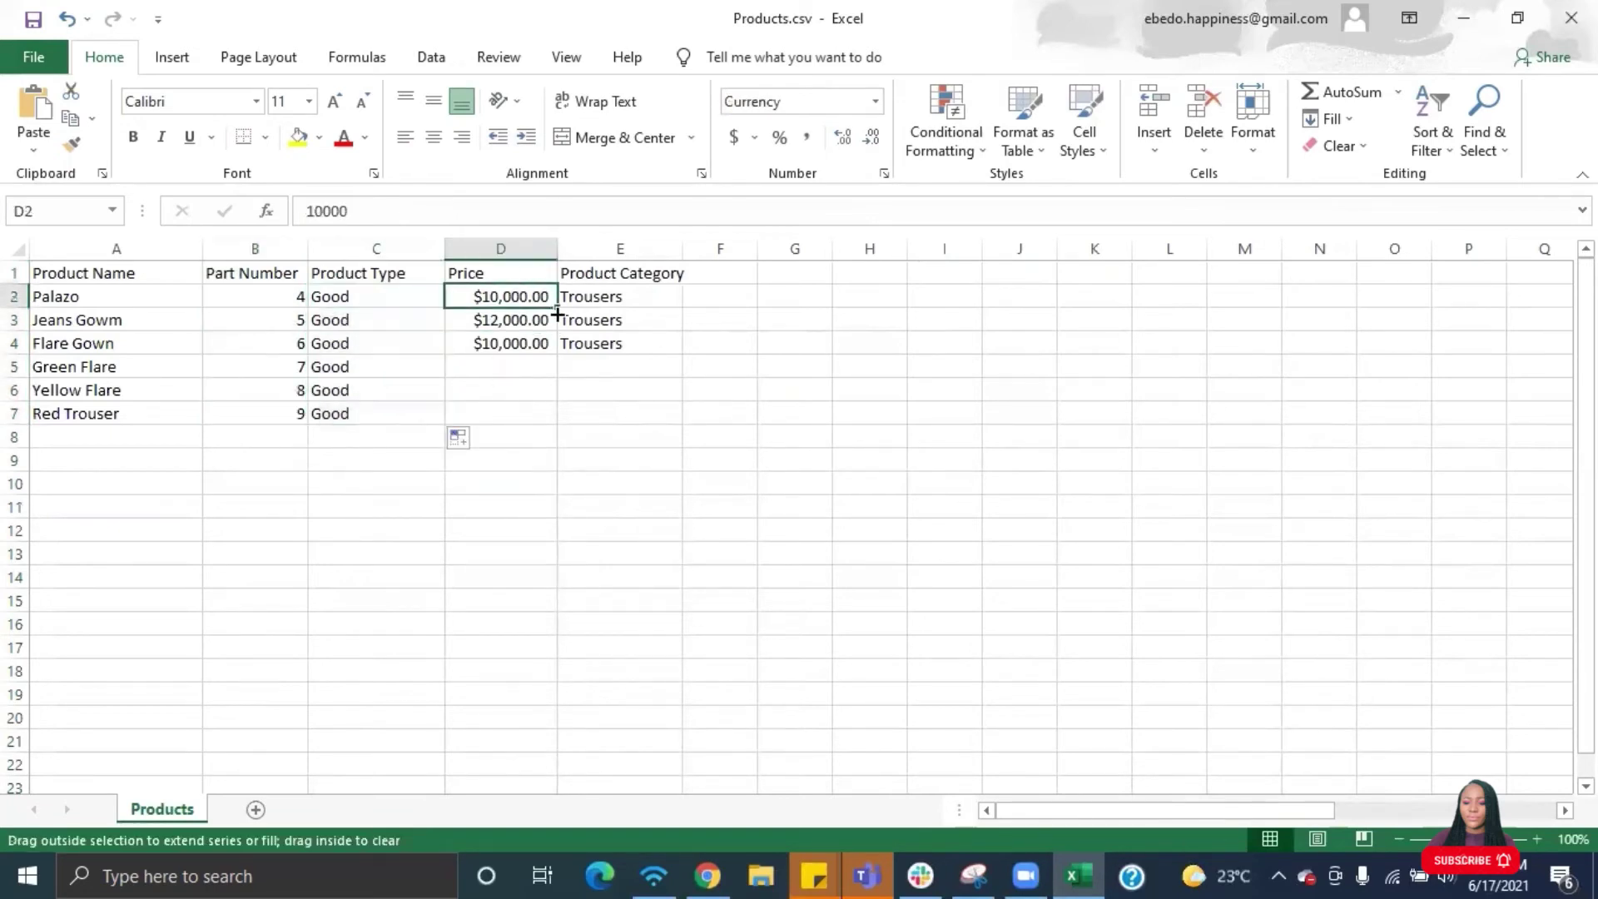
{"action": "left_click_drag", "start_coordinate": [557, 304], "coordinate": [549, 416]}
{"action": "double_click", "coordinate": [513, 367]}
{"action": "key", "text": "BackSpace"}
{"action": "key", "text": "BackSpace"}
{"action": "key", "text": "BackSpace"}
{"action": "key", "text": "BackSpace"}
{"action": "key", "text": "BackSpace"}
{"action": "type", "text": "8000"}
{"action": "key", "text": "Return"}
{"action": "double_click", "coordinate": [513, 389]}
{"action": "key", "text": "BackSpace"}
{"action": "key", "text": "BackSpace"}
{"action": "key", "text": "BackSpace"}
{"action": "key", "text": "BackSpace"}
{"action": "key", "text": "BackSpace"}
{"action": "type", "text": "3000"}
{"action": "key", "text": "Return"}
- Change the leading price digits of Red Trouser, Palazo and Jeans Gowm to 3, 8 and 7
{"action": "double_click", "coordinate": [514, 414]}
{"action": "key", "text": "BackSpace"}
{"action": "type", "text": "3"}
{"action": "key", "text": "Return"}
{"action": "double_click", "coordinate": [516, 295]}
{"action": "key", "text": "BackSpace"}
{"action": "type", "text": "8"}
{"action": "key", "text": "Return"}
{"action": "double_click", "coordinate": [513, 319]}
{"action": "key", "text": "BackSpace"}
{"action": "type", "text": "7"}
{"action": "left_click", "coordinate": [620, 343]}
- Check the available product categories in the SuiteCRM product form
{"action": "left_click", "coordinate": [707, 876]}
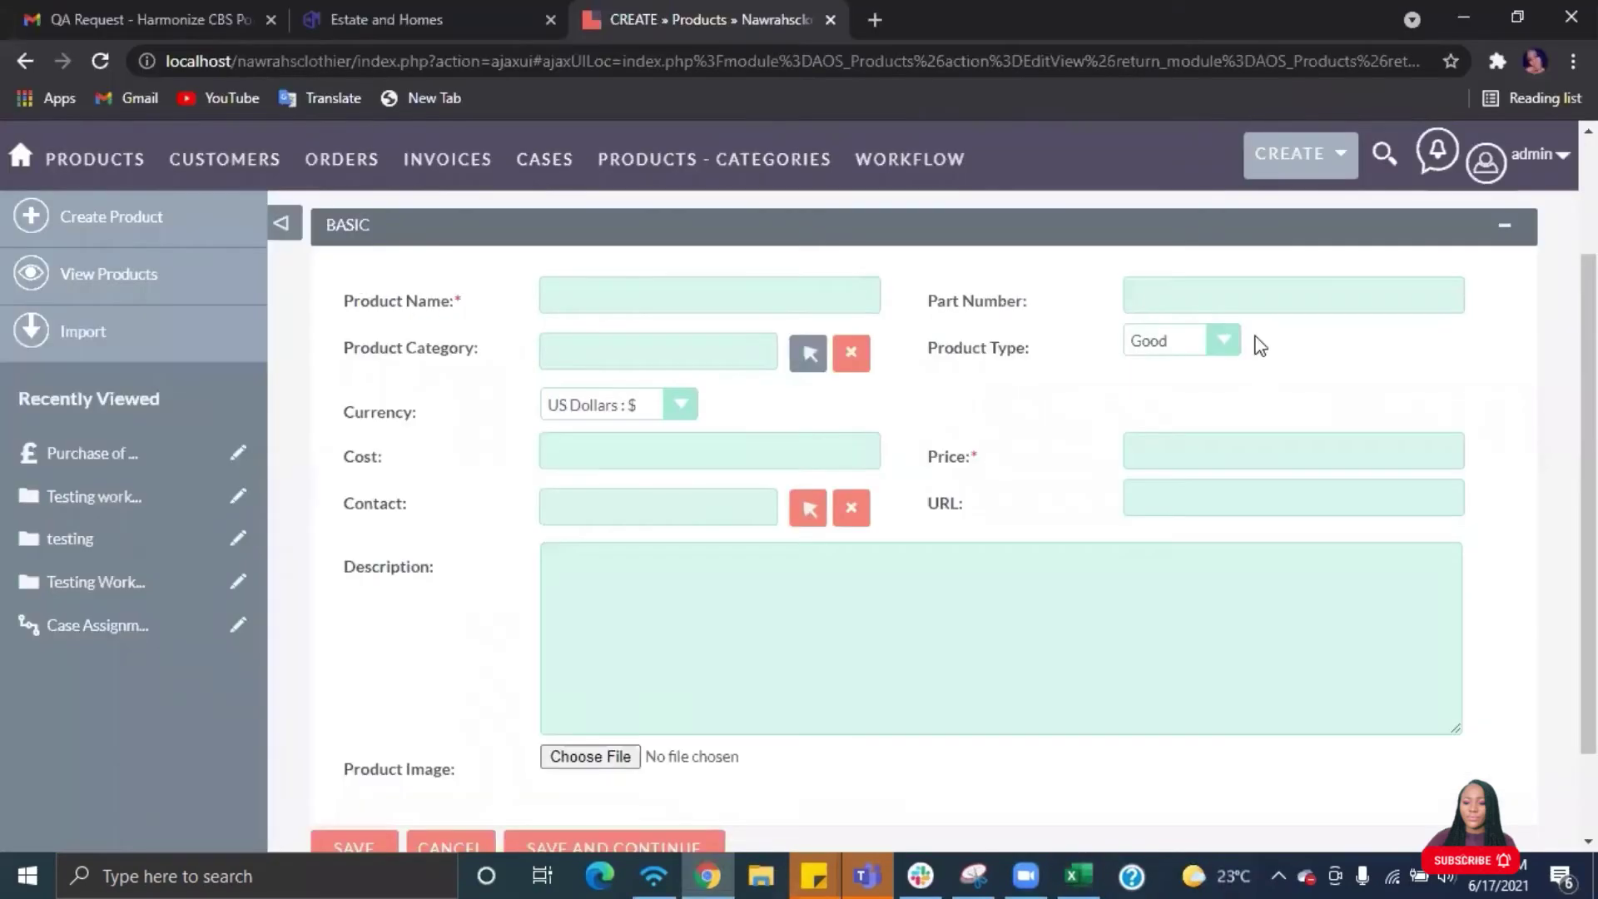
{"action": "left_click", "coordinate": [809, 353]}
{"action": "left_click", "coordinate": [811, 18]}
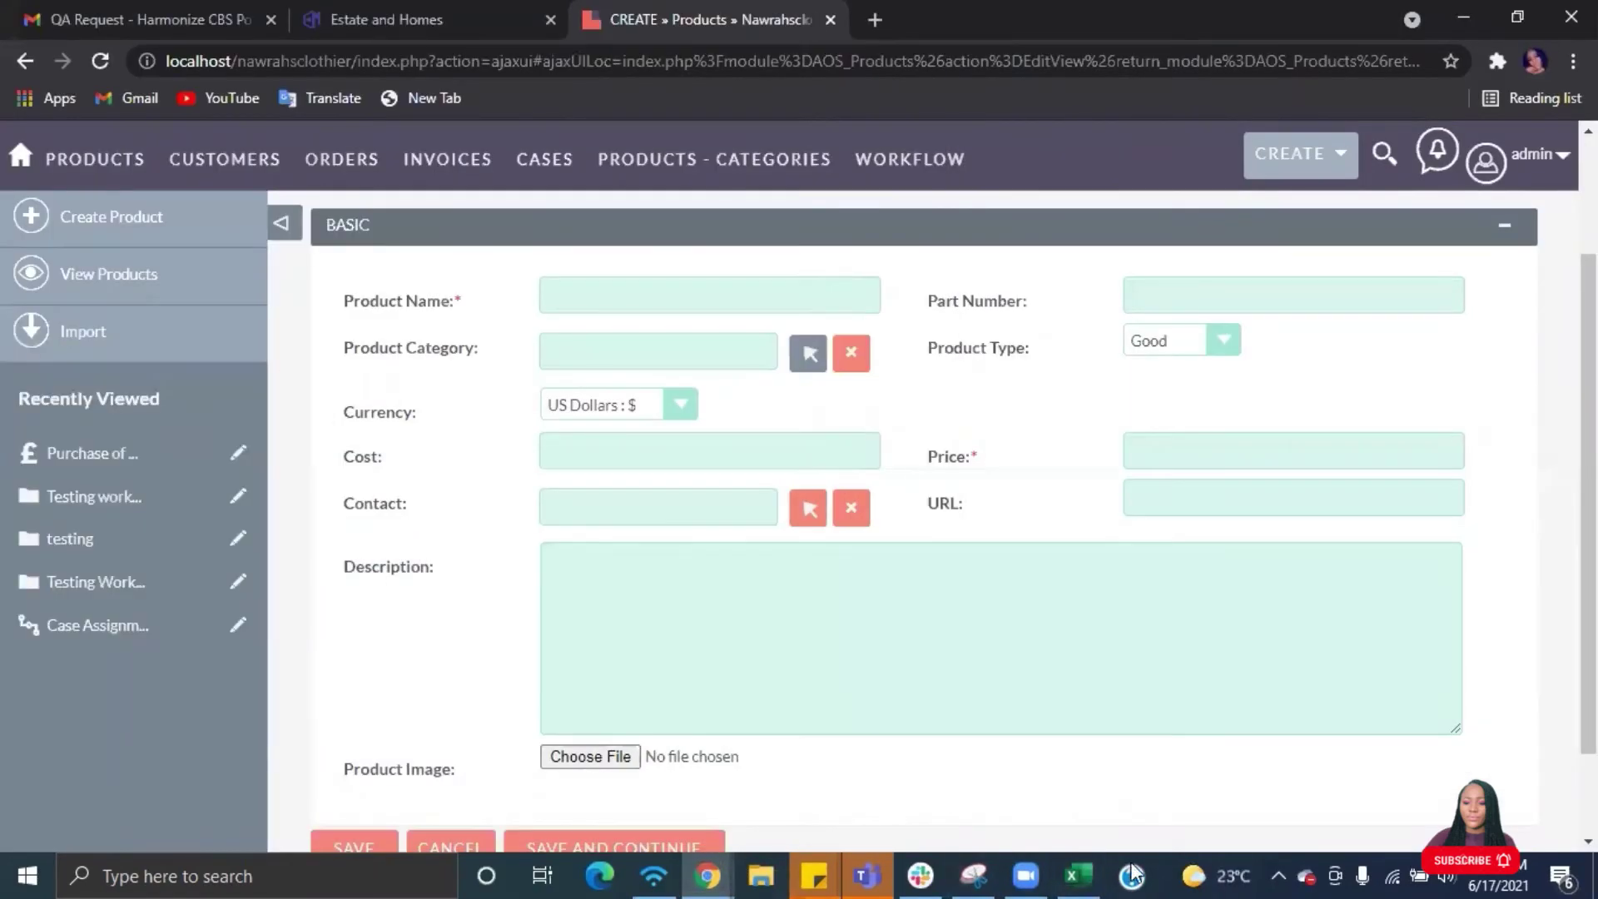
{"action": "left_click", "coordinate": [1073, 875]}
- Enter categories Jumpsuits, Gowns and Pants in E5–E7 and save the spreadsheet
{"action": "left_click", "coordinate": [635, 371]}
{"action": "type", "text": "ts"}
{"action": "left_click", "coordinate": [613, 389]}
{"action": "type", "text": "Gowns"}
{"action": "left_click", "coordinate": [614, 411]}
{"action": "type", "text": "Pants"}
{"action": "left_click", "coordinate": [125, 435]}
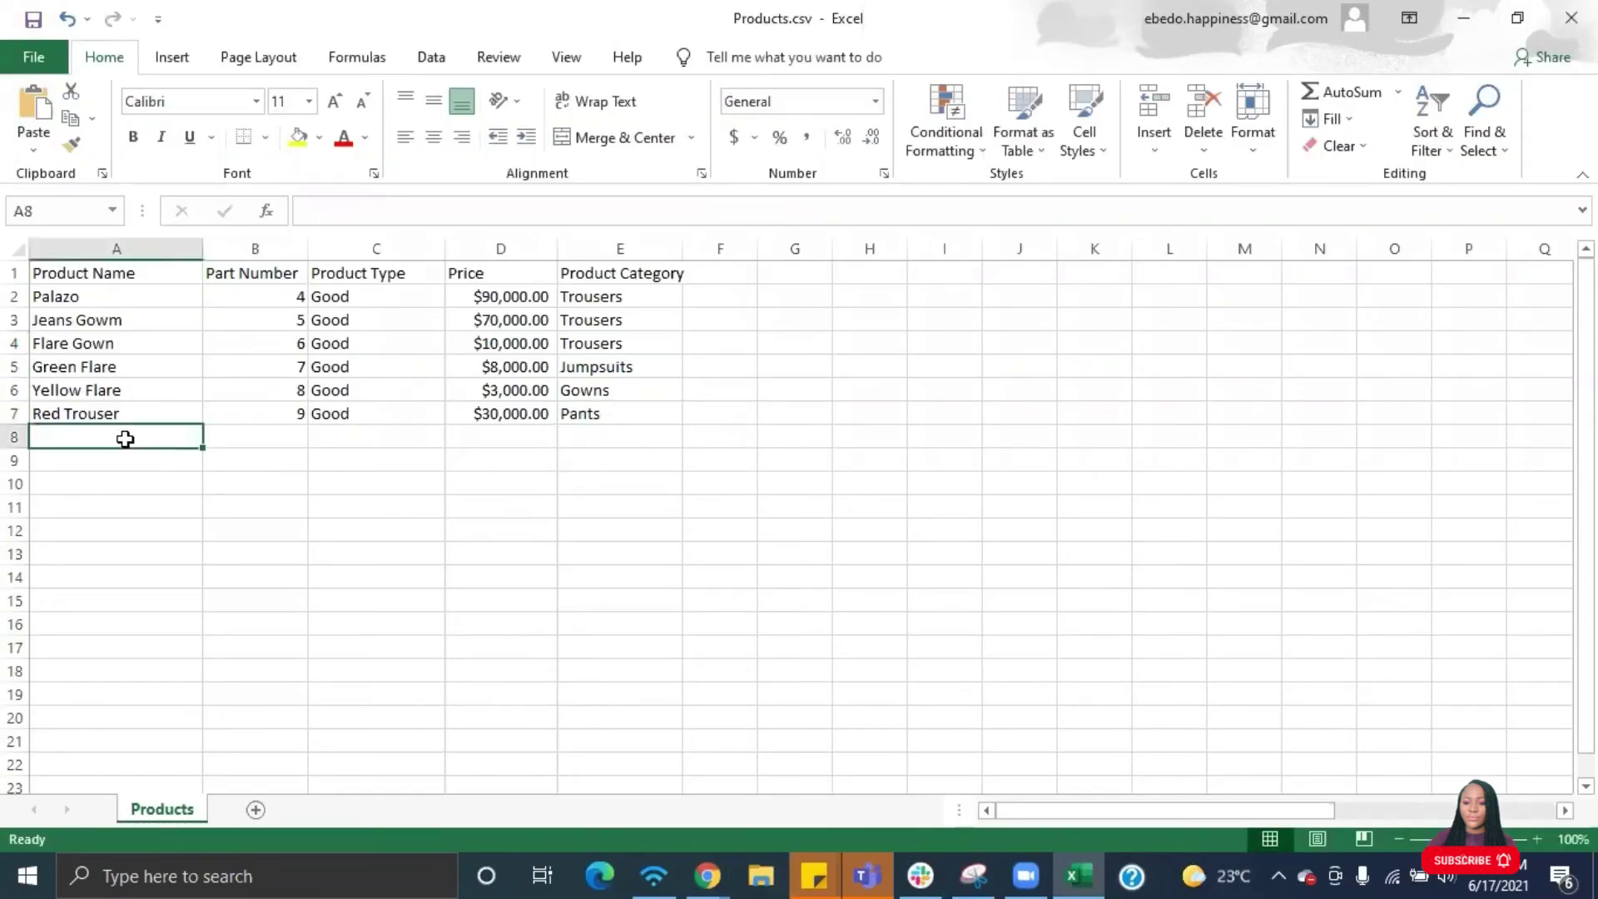
{"action": "key", "text": "ctrl+s"}
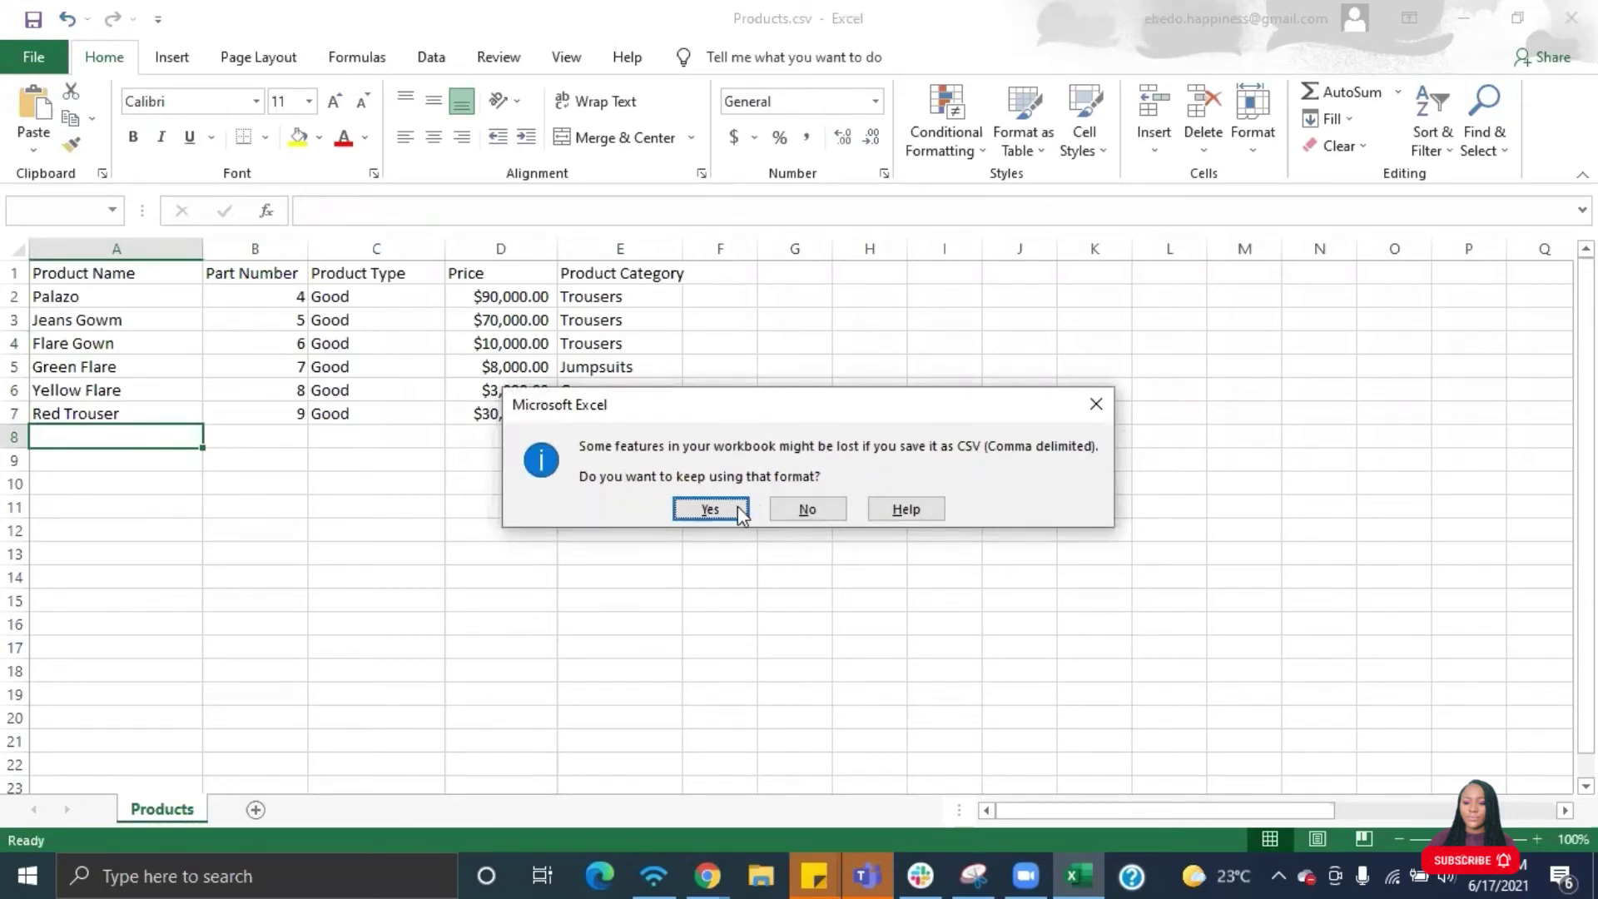
- Keep Products.csv in CSV format and return to the SuiteCRM product form
{"action": "left_click", "coordinate": [709, 510]}
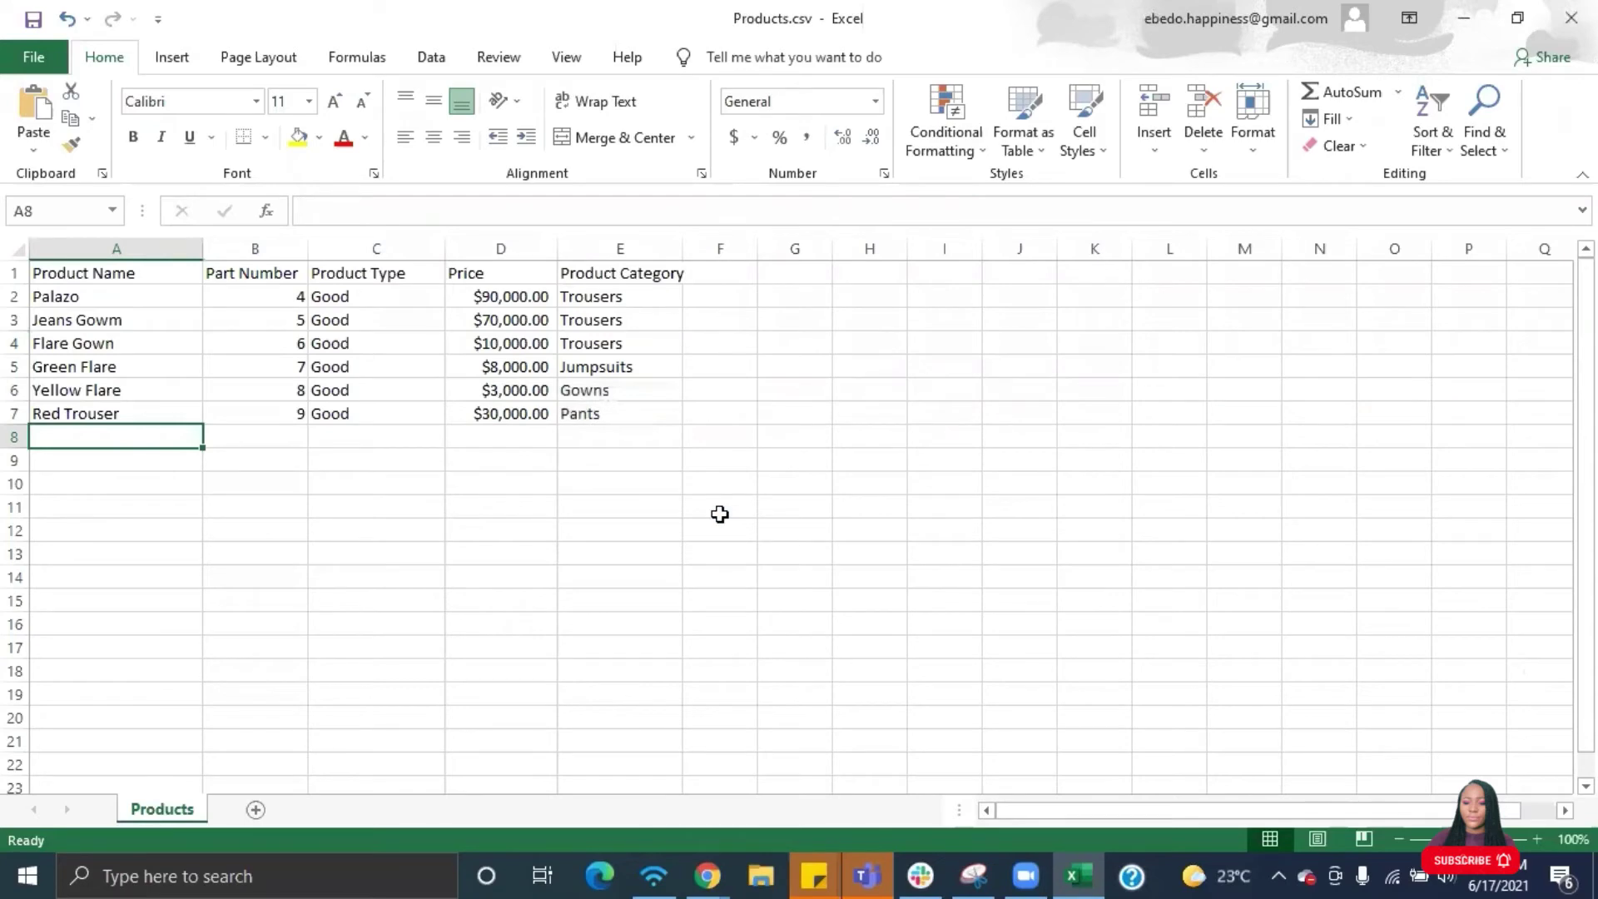
{"action": "left_click", "coordinate": [708, 873]}
{"action": "left_click", "coordinate": [667, 806]}
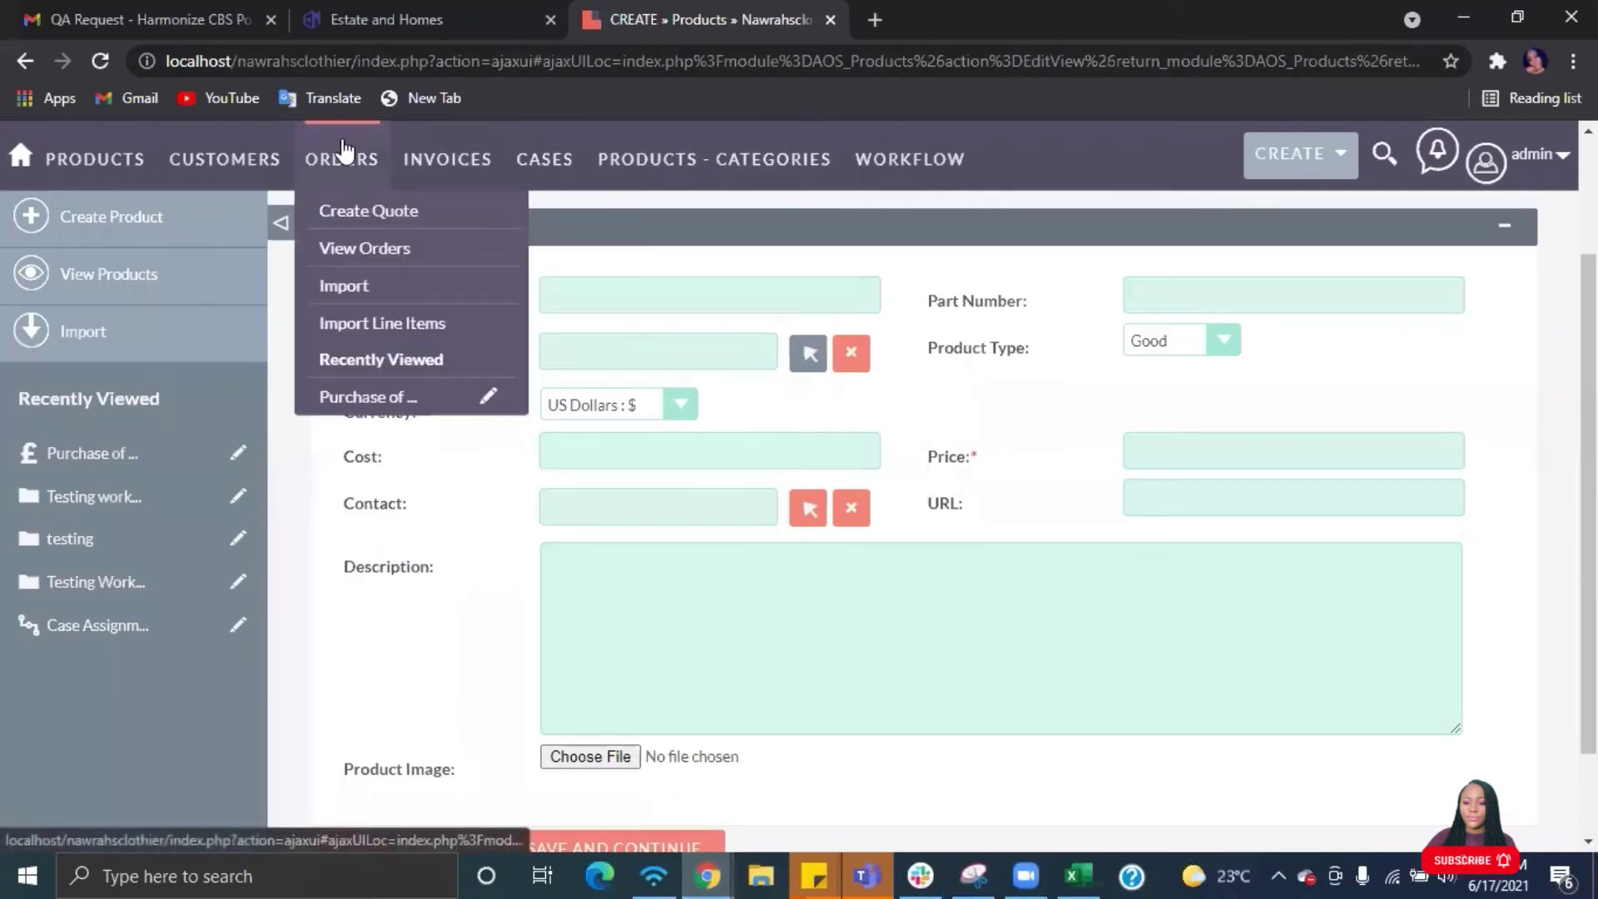
- Start a Products import, upload Products.csv from Downloads, and continue to Step 2
{"action": "mouse_move", "coordinate": [724, 171]}
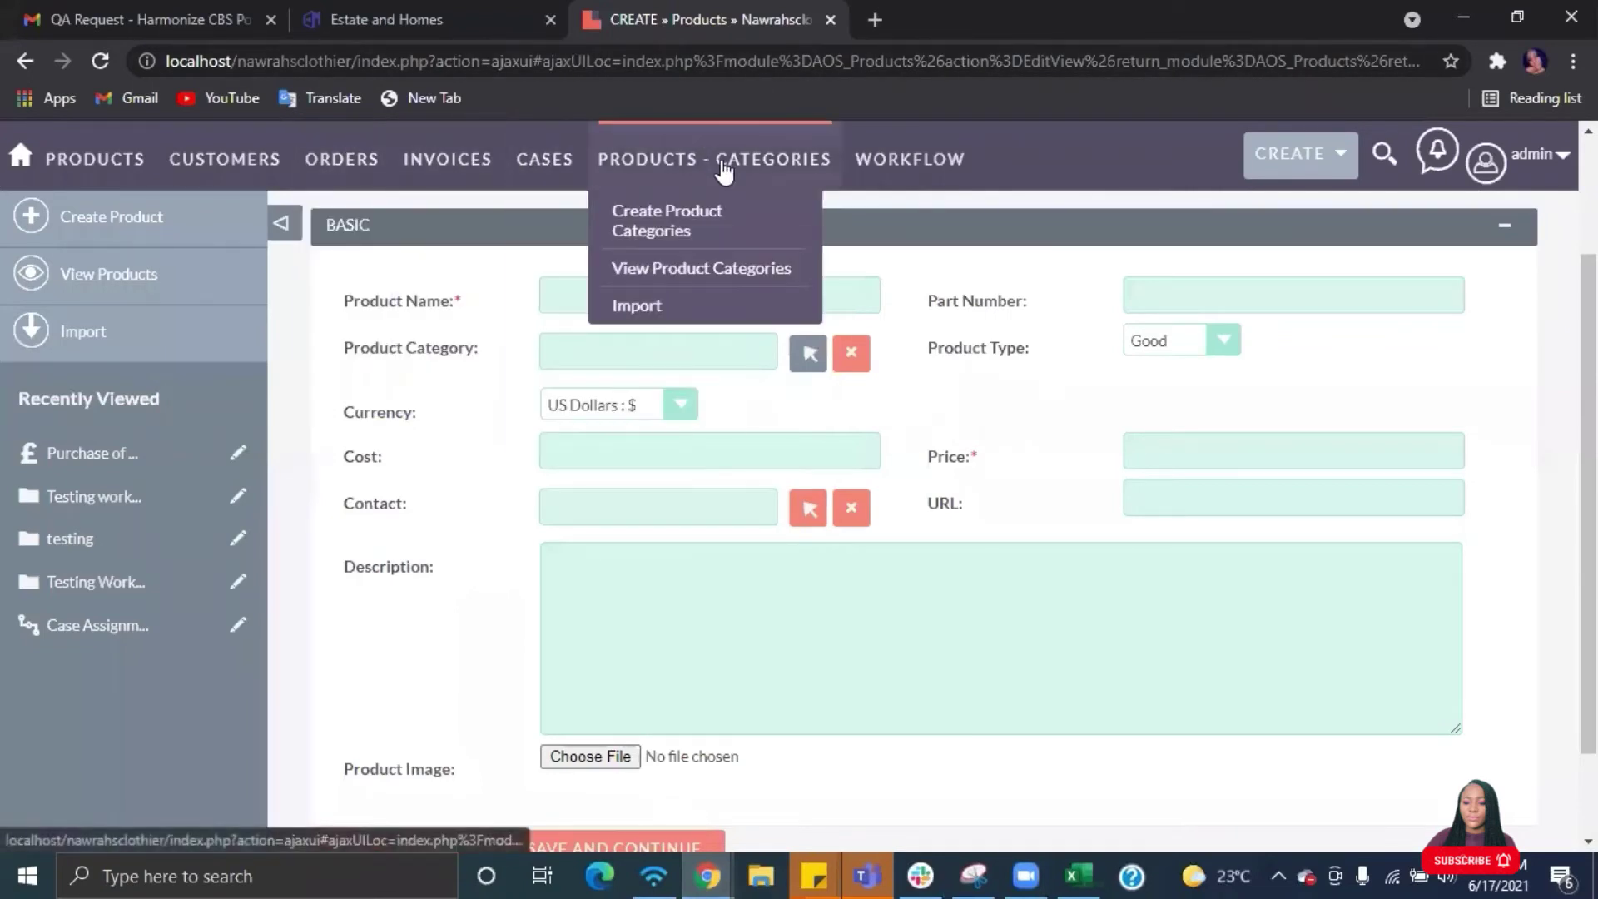
{"action": "left_click", "coordinate": [90, 330]}
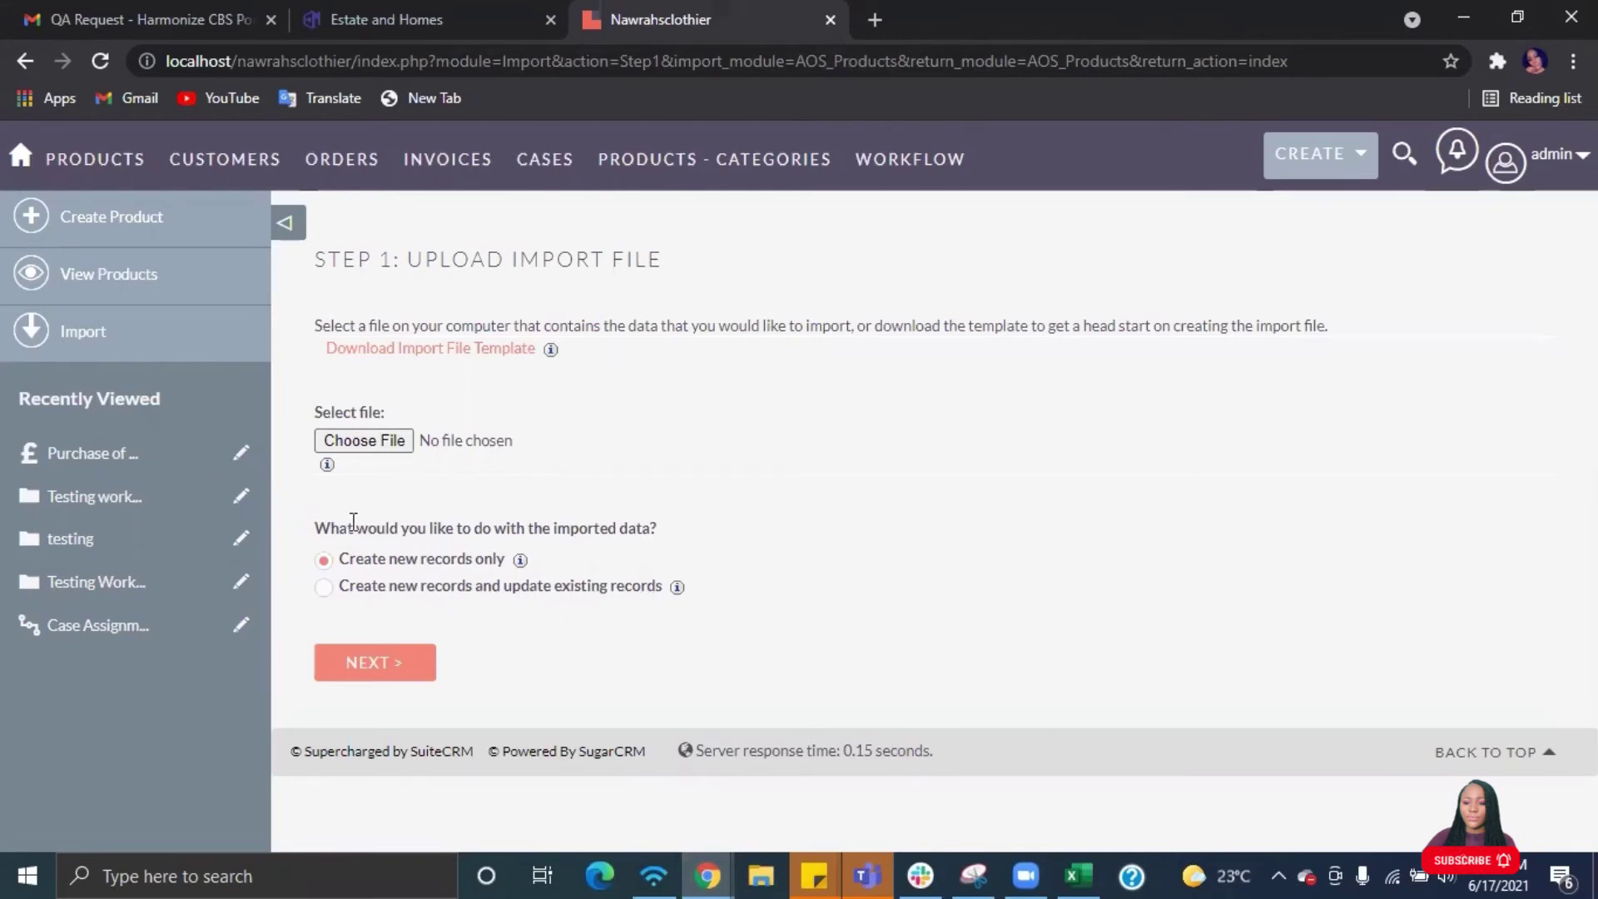
{"action": "left_click", "coordinate": [363, 438]}
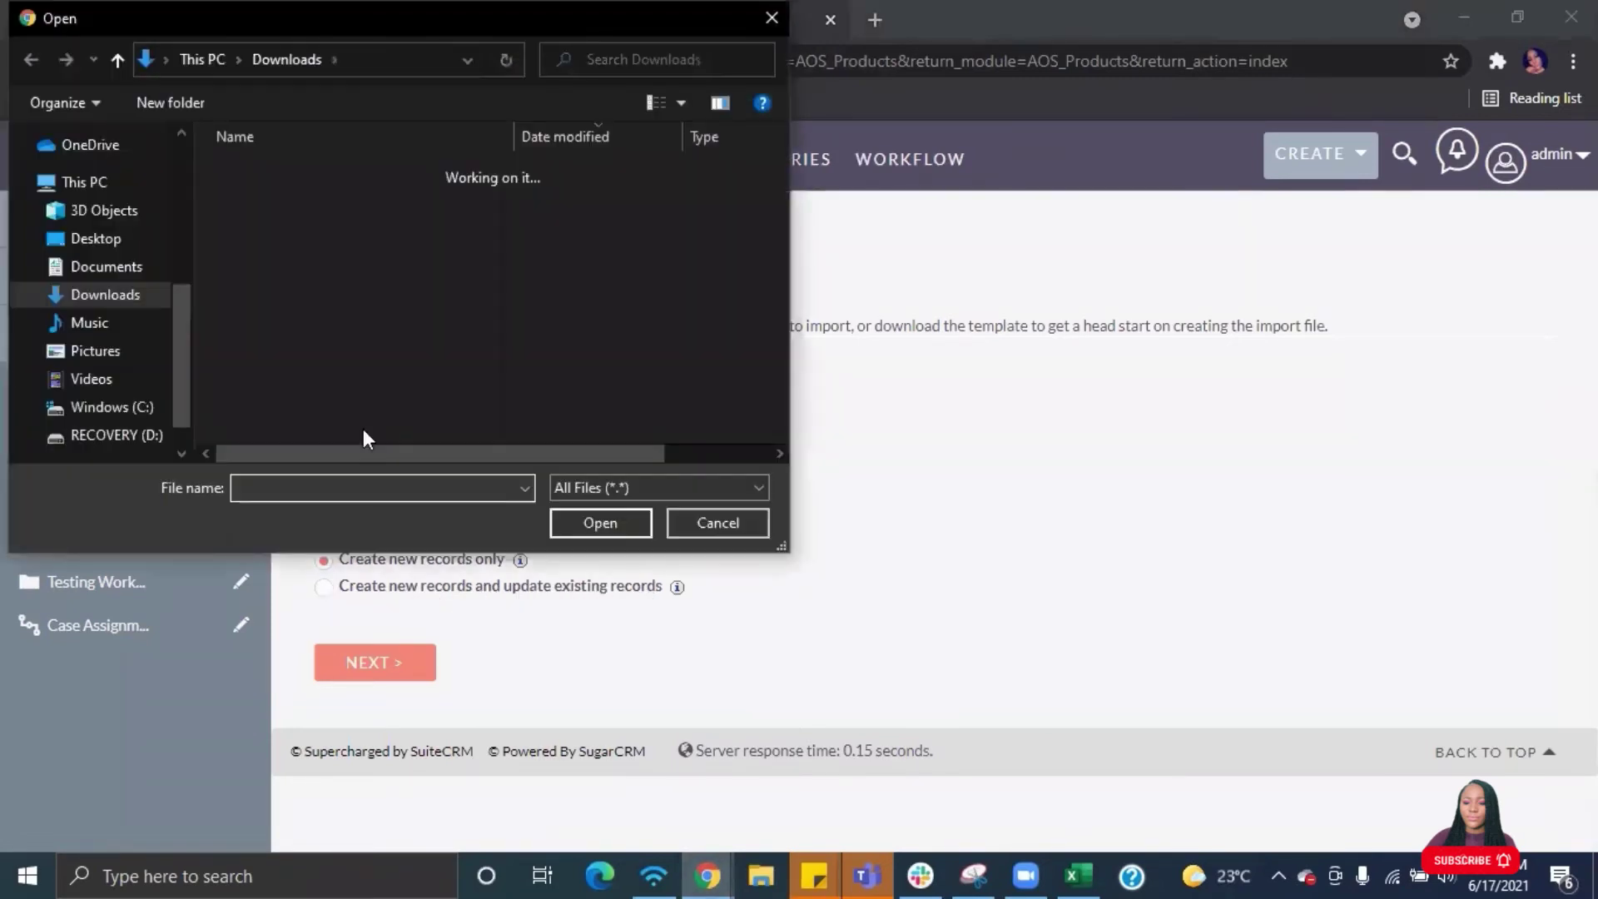
{"action": "left_click", "coordinate": [278, 201]}
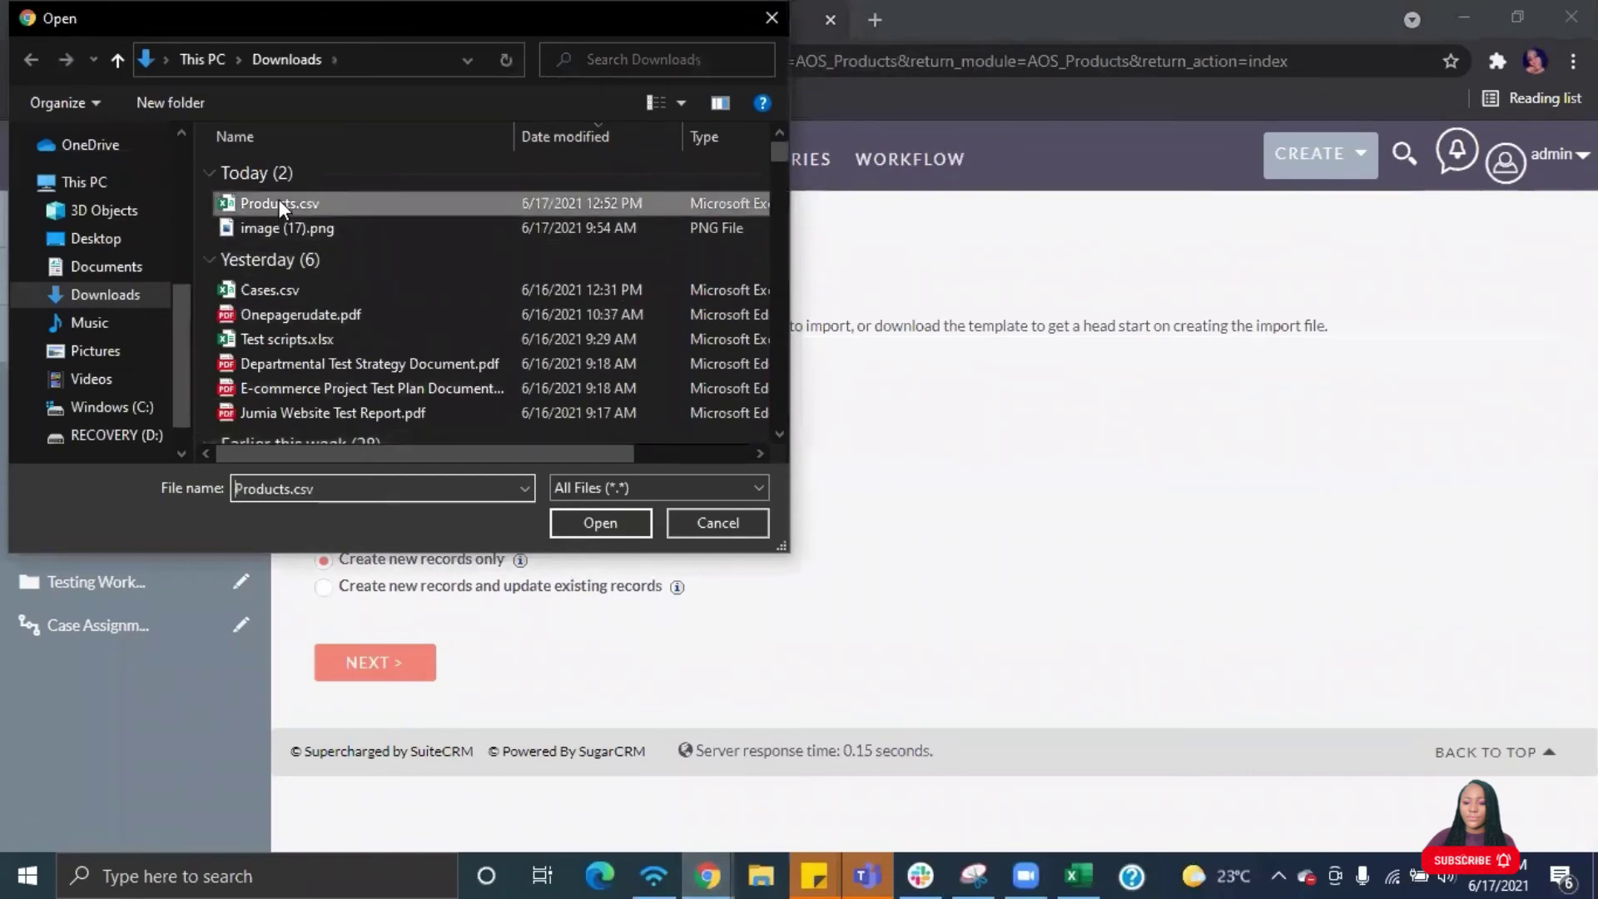
{"action": "left_click", "coordinate": [585, 519]}
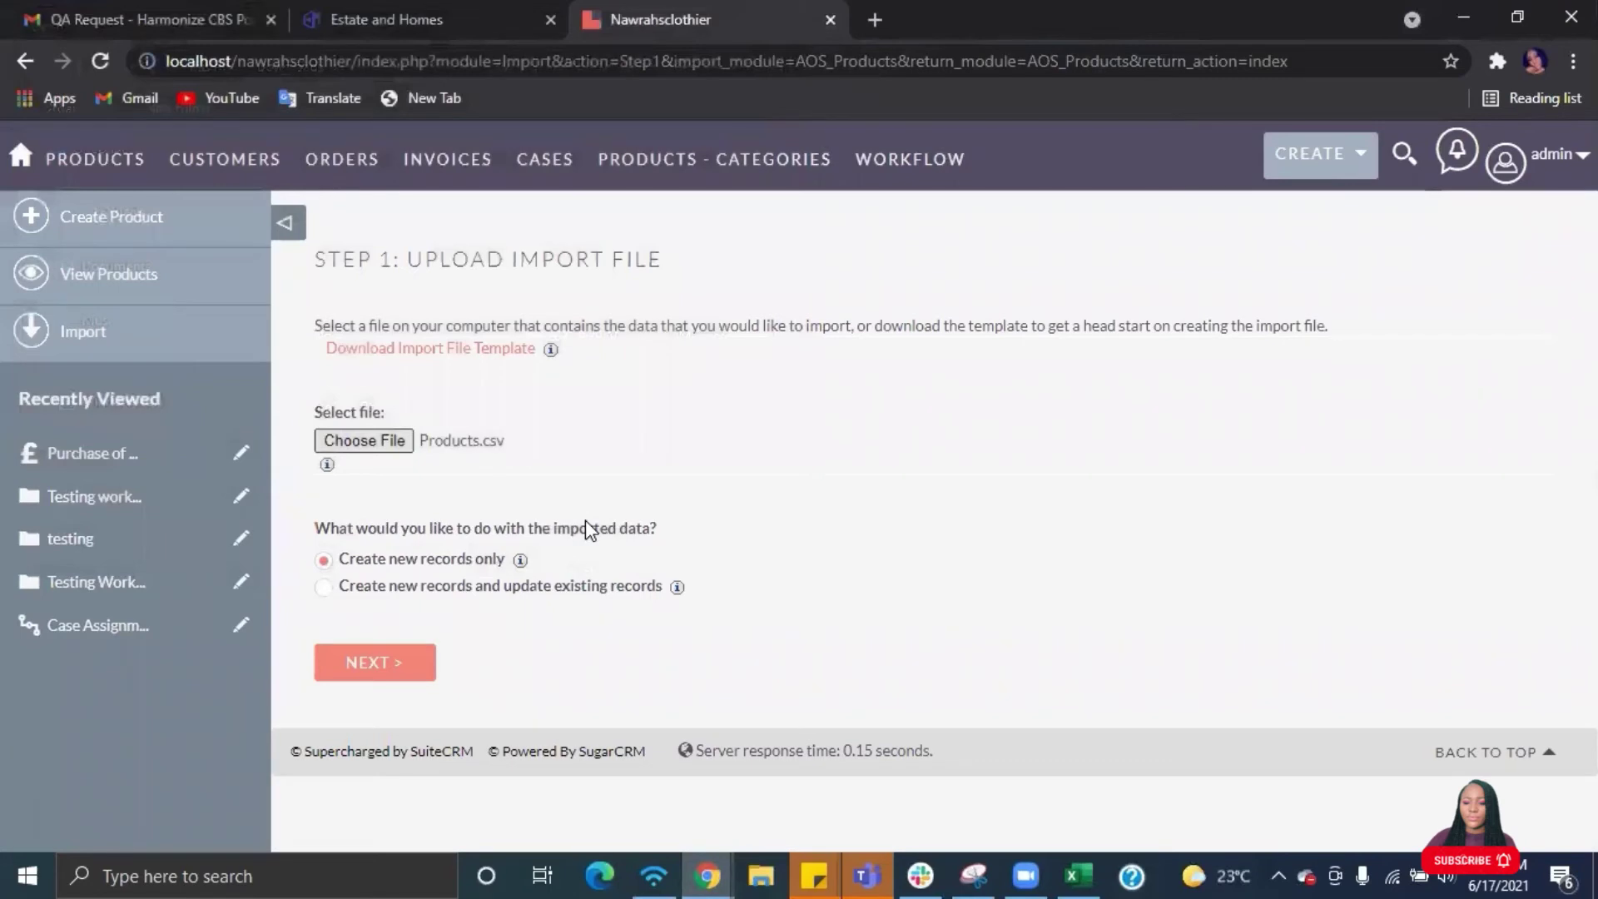
{"action": "left_click", "coordinate": [386, 658]}
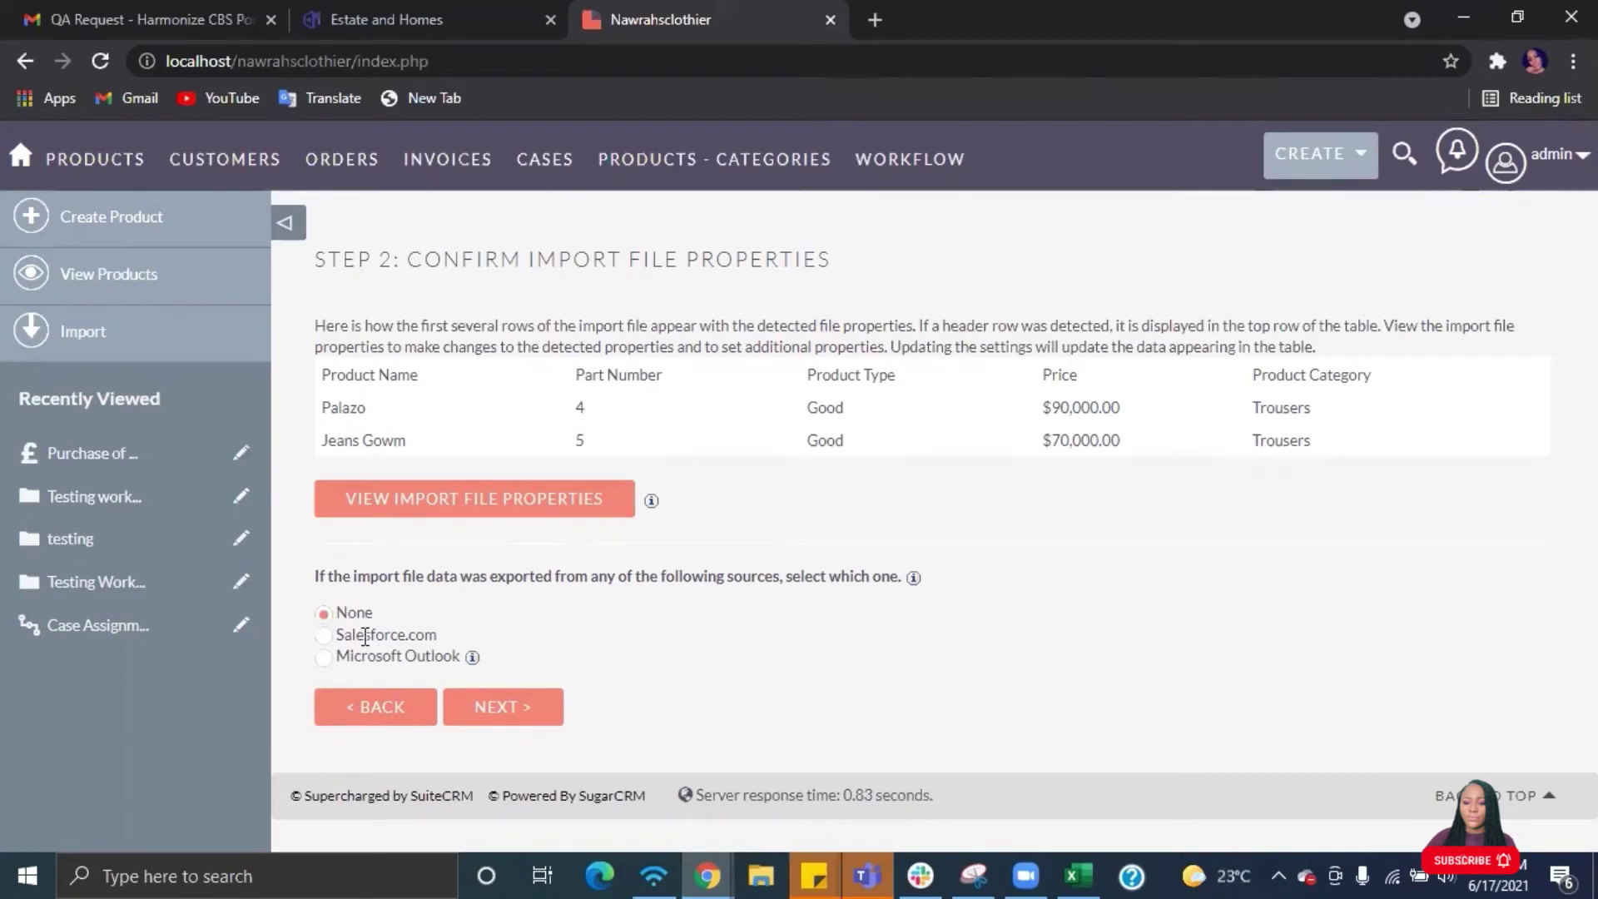
- Accept the file properties and field mappings to reach Step 4: Check for Possible Duplicates
{"action": "left_click", "coordinate": [503, 714]}
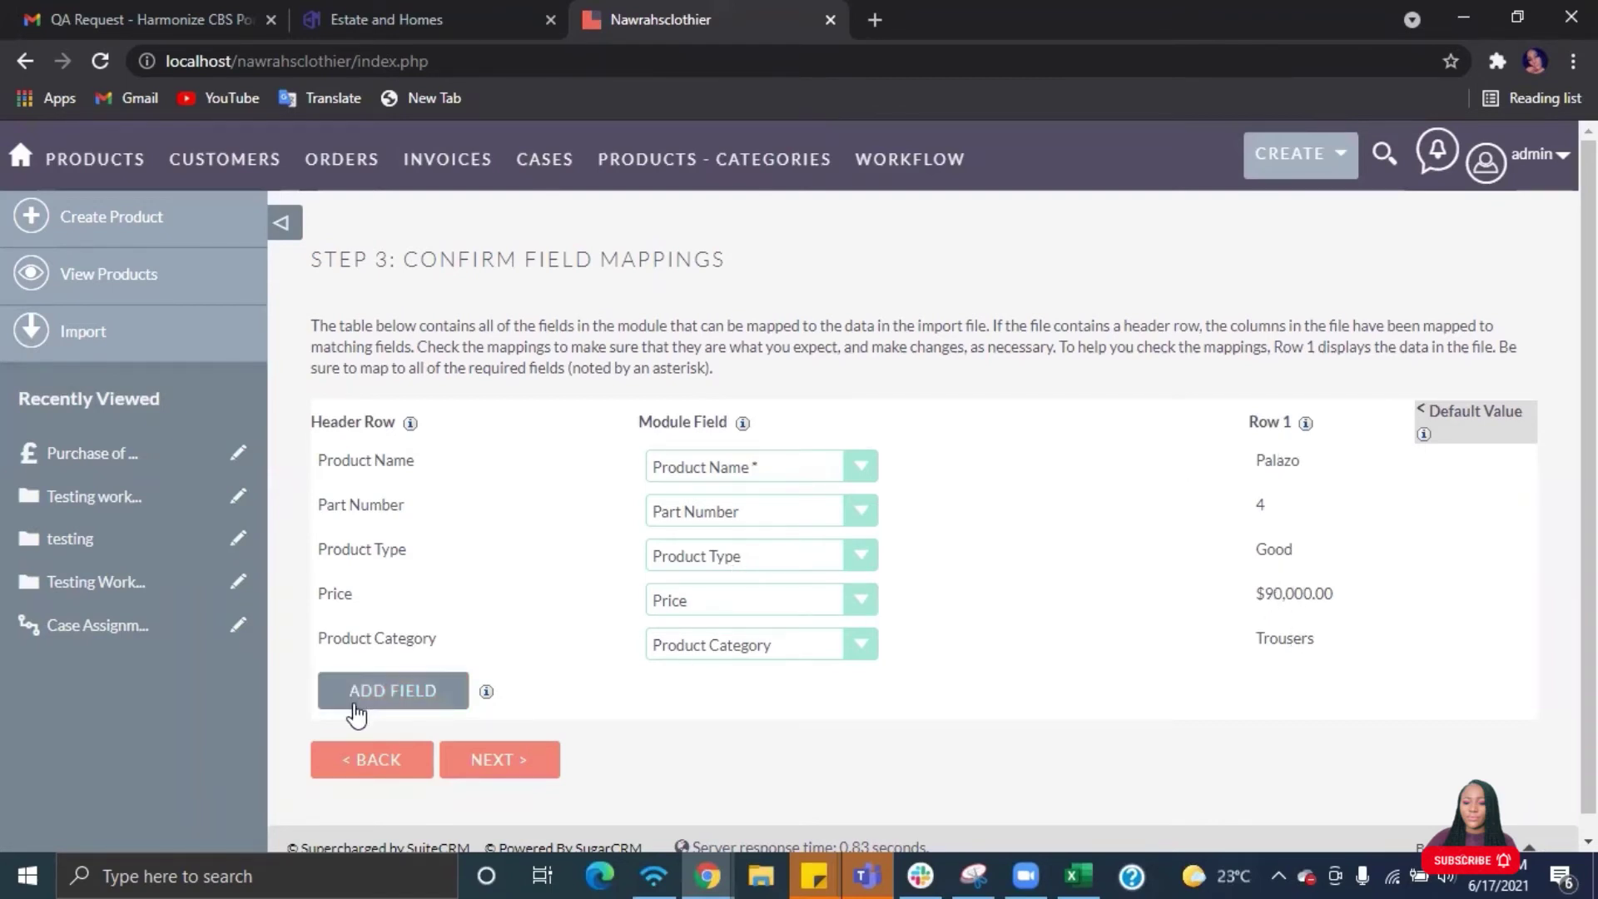
{"action": "left_click", "coordinate": [475, 758]}
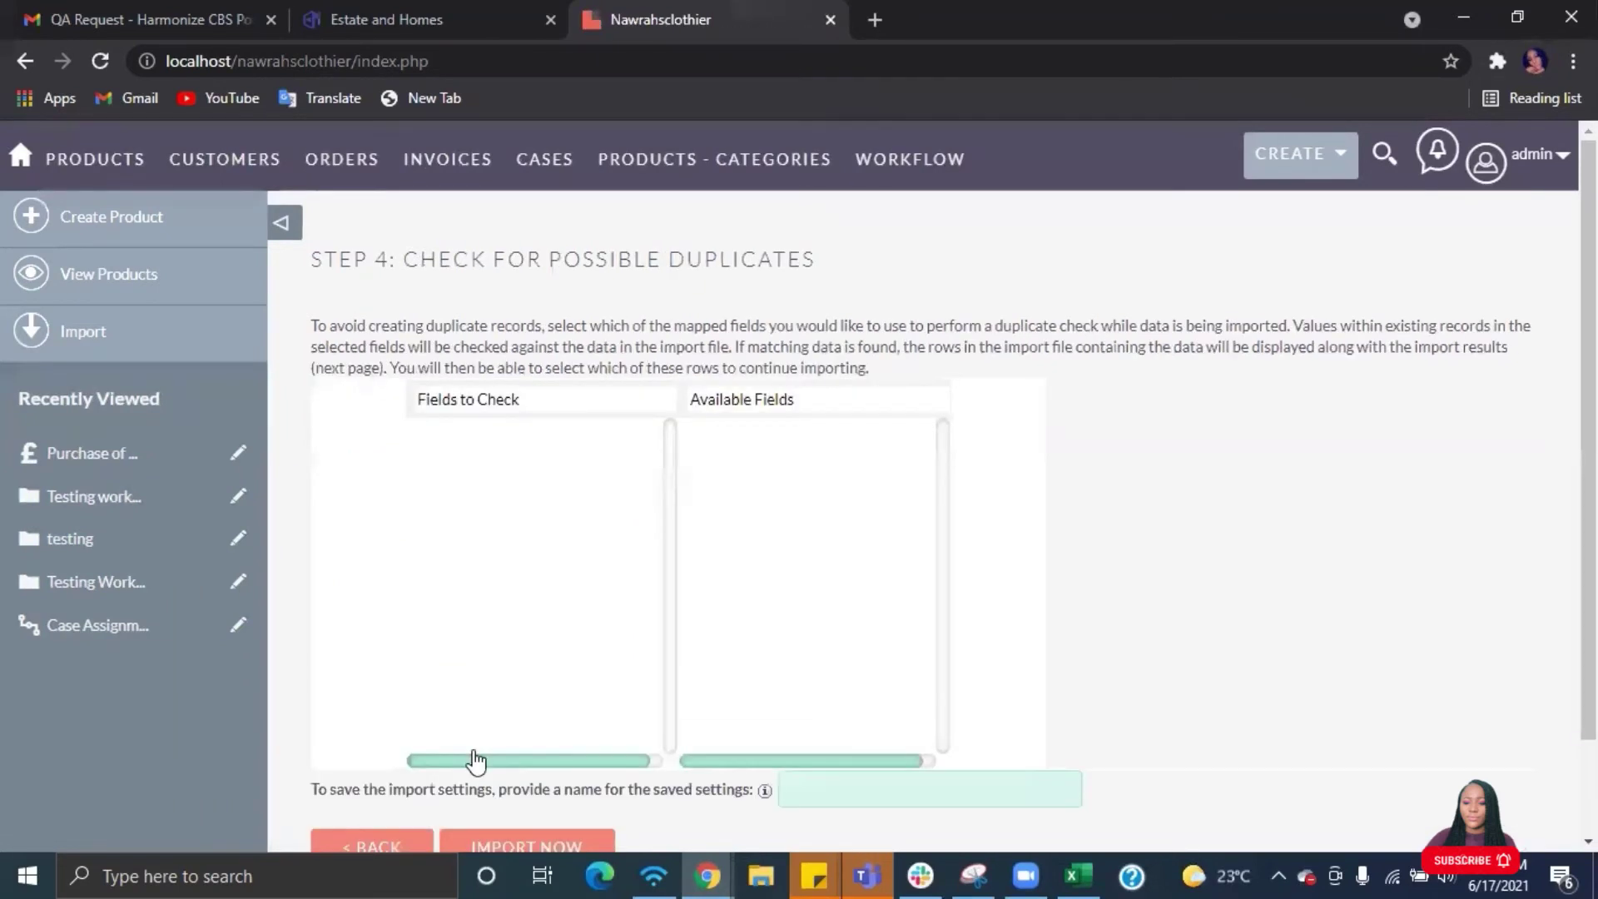
{"action": "scroll", "coordinate": [587, 691], "scroll_direction": "down", "scroll_amount": 2}
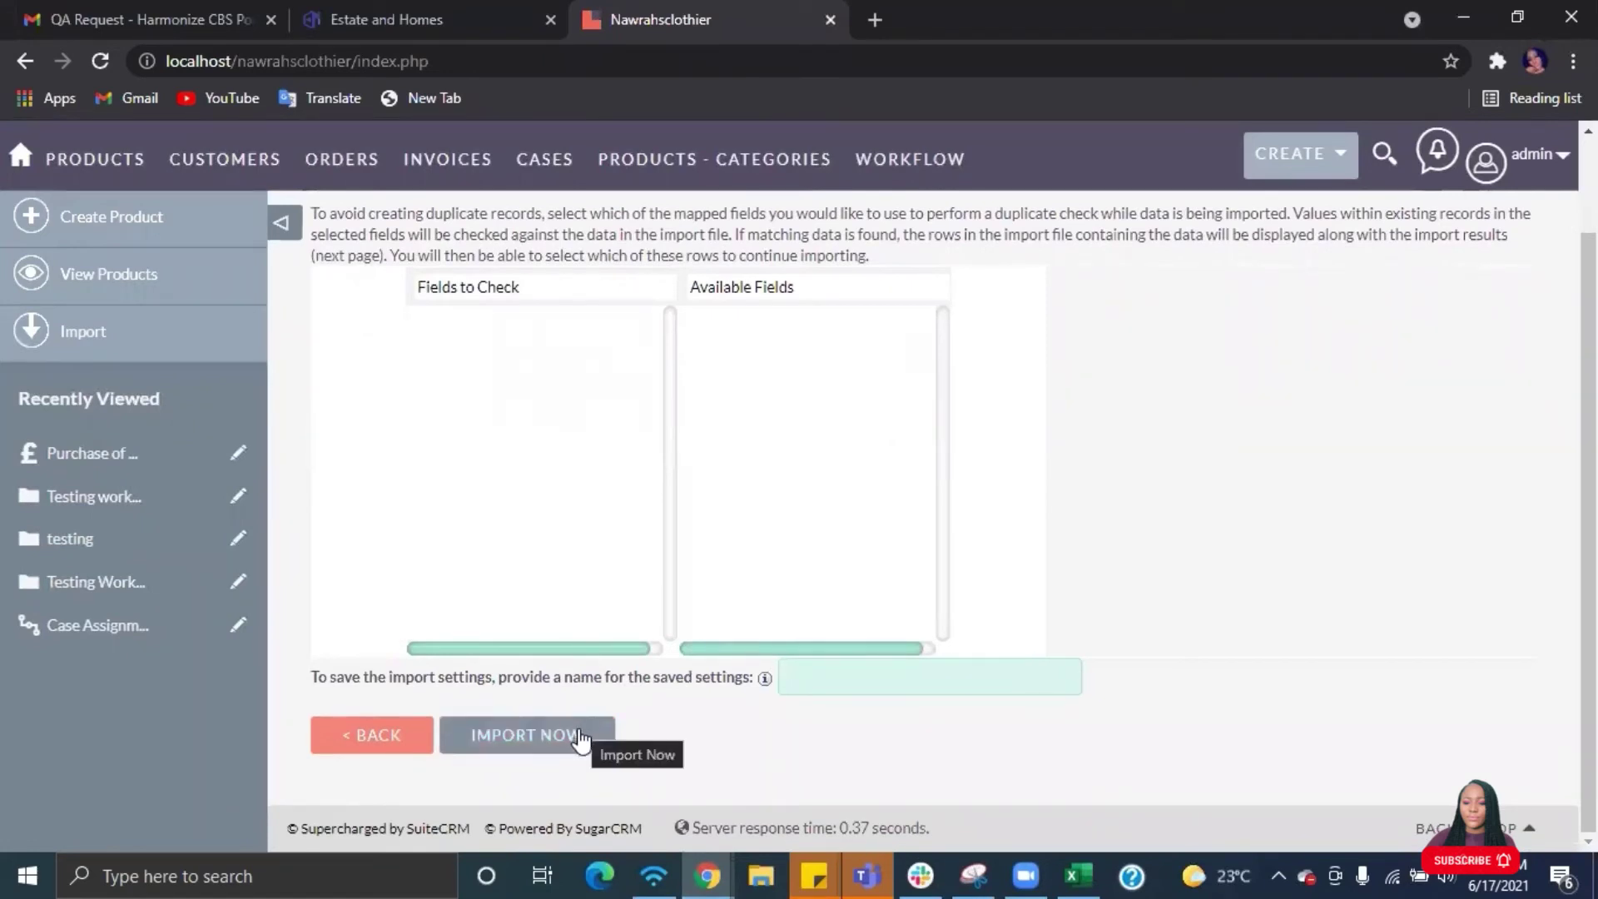
- Import the six products and compare the results page against Products.csv in Excel
{"action": "left_click", "coordinate": [543, 737]}
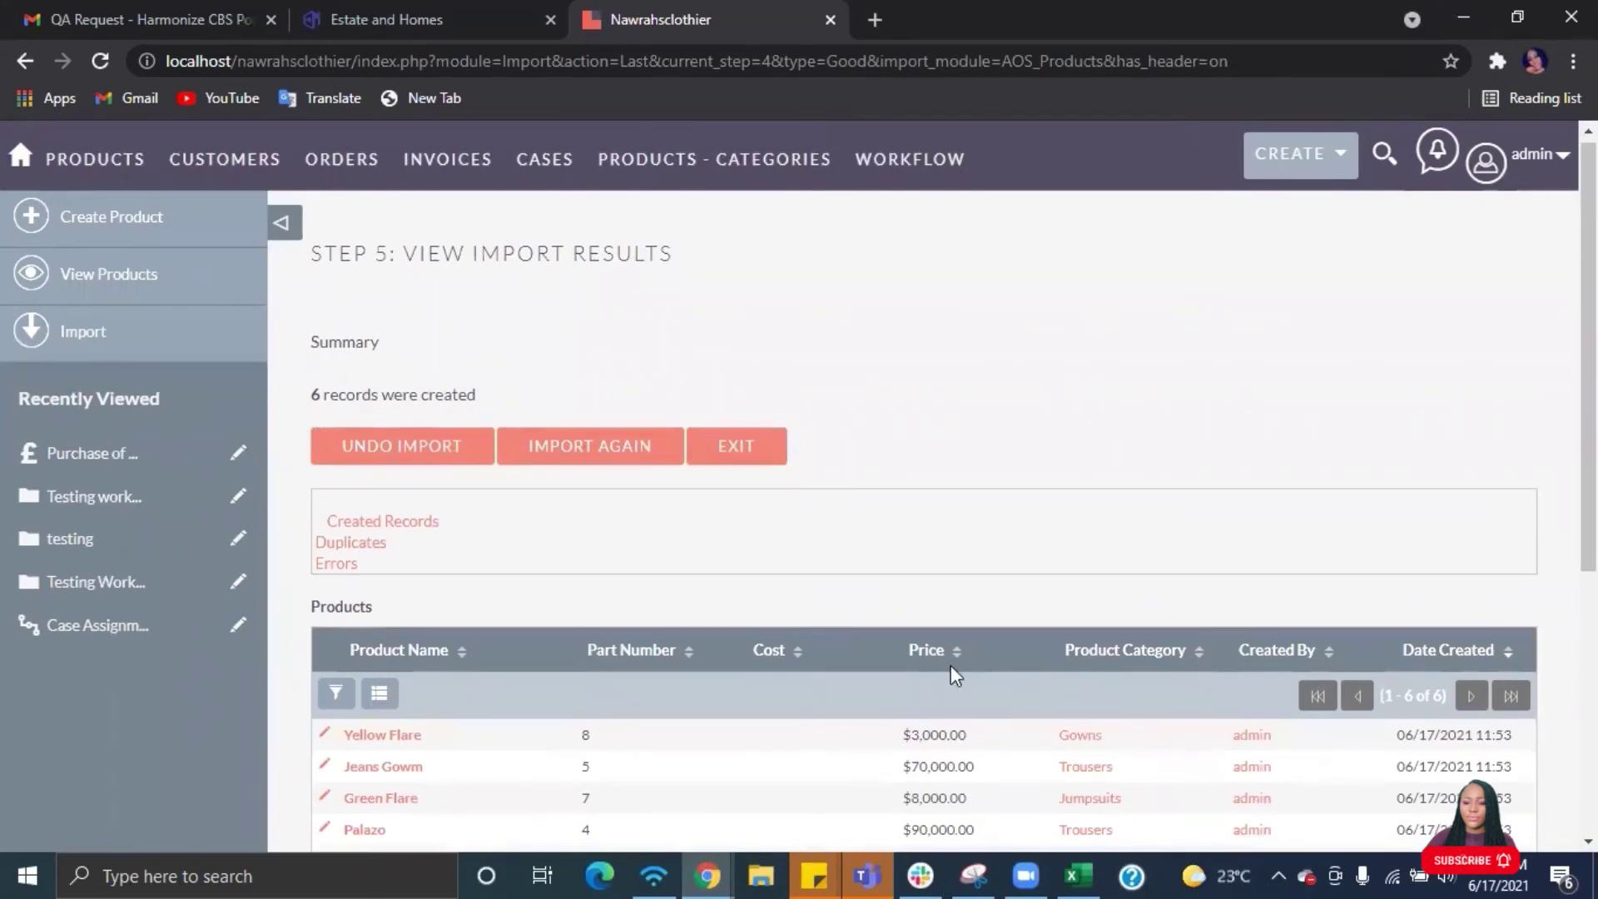
{"action": "left_click", "coordinate": [1073, 875]}
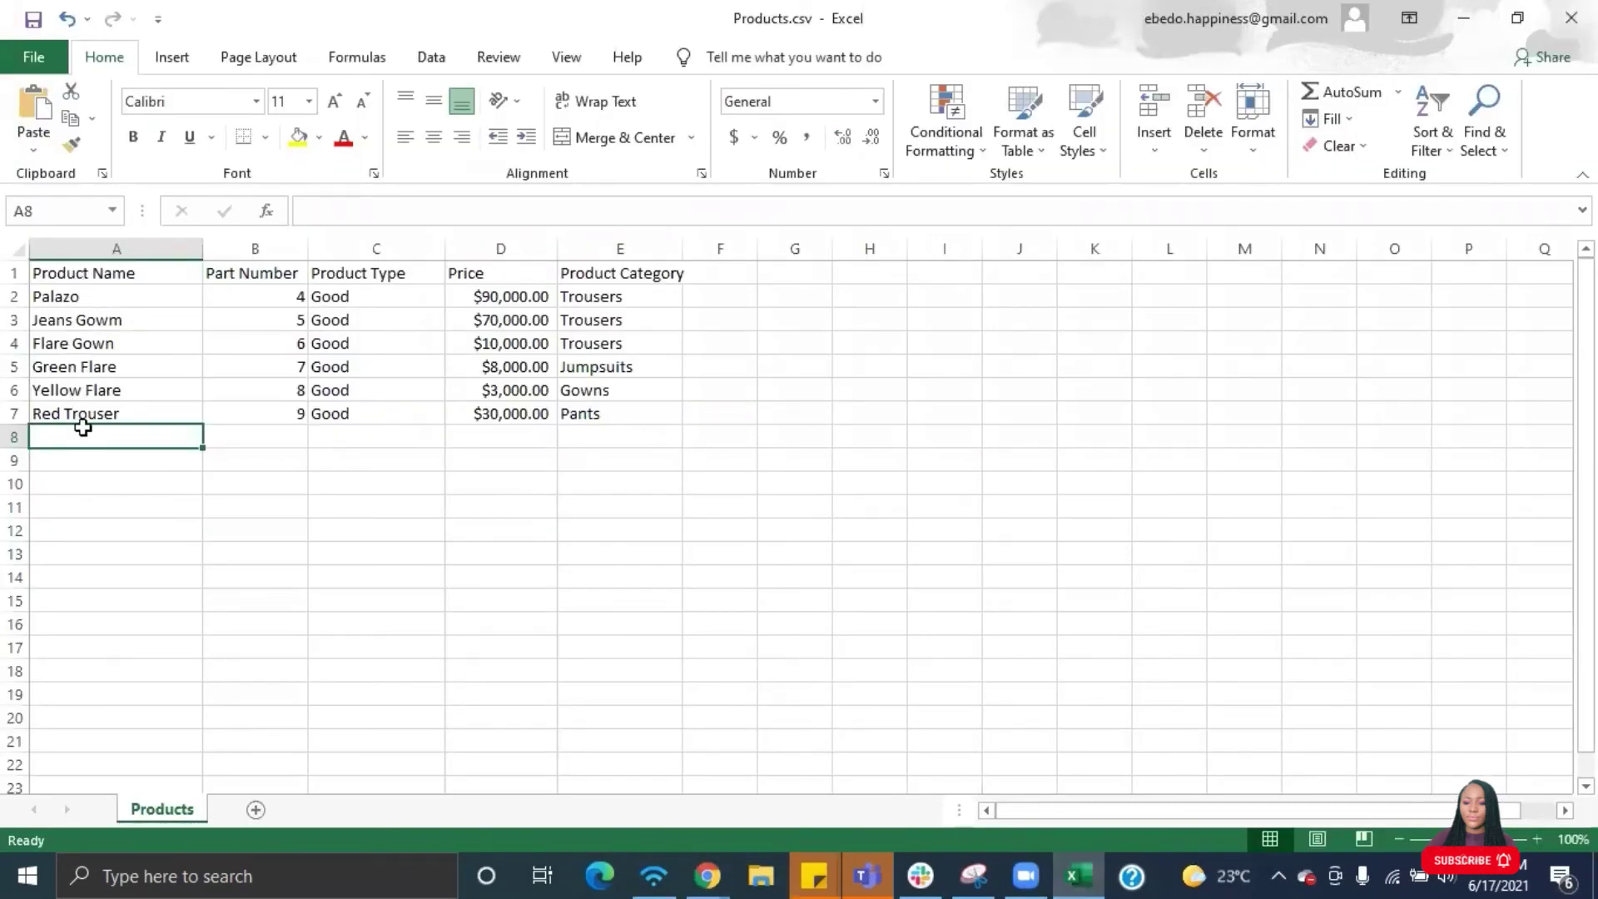
{"action": "left_click", "coordinate": [707, 876]}
{"action": "left_click", "coordinate": [720, 780]}
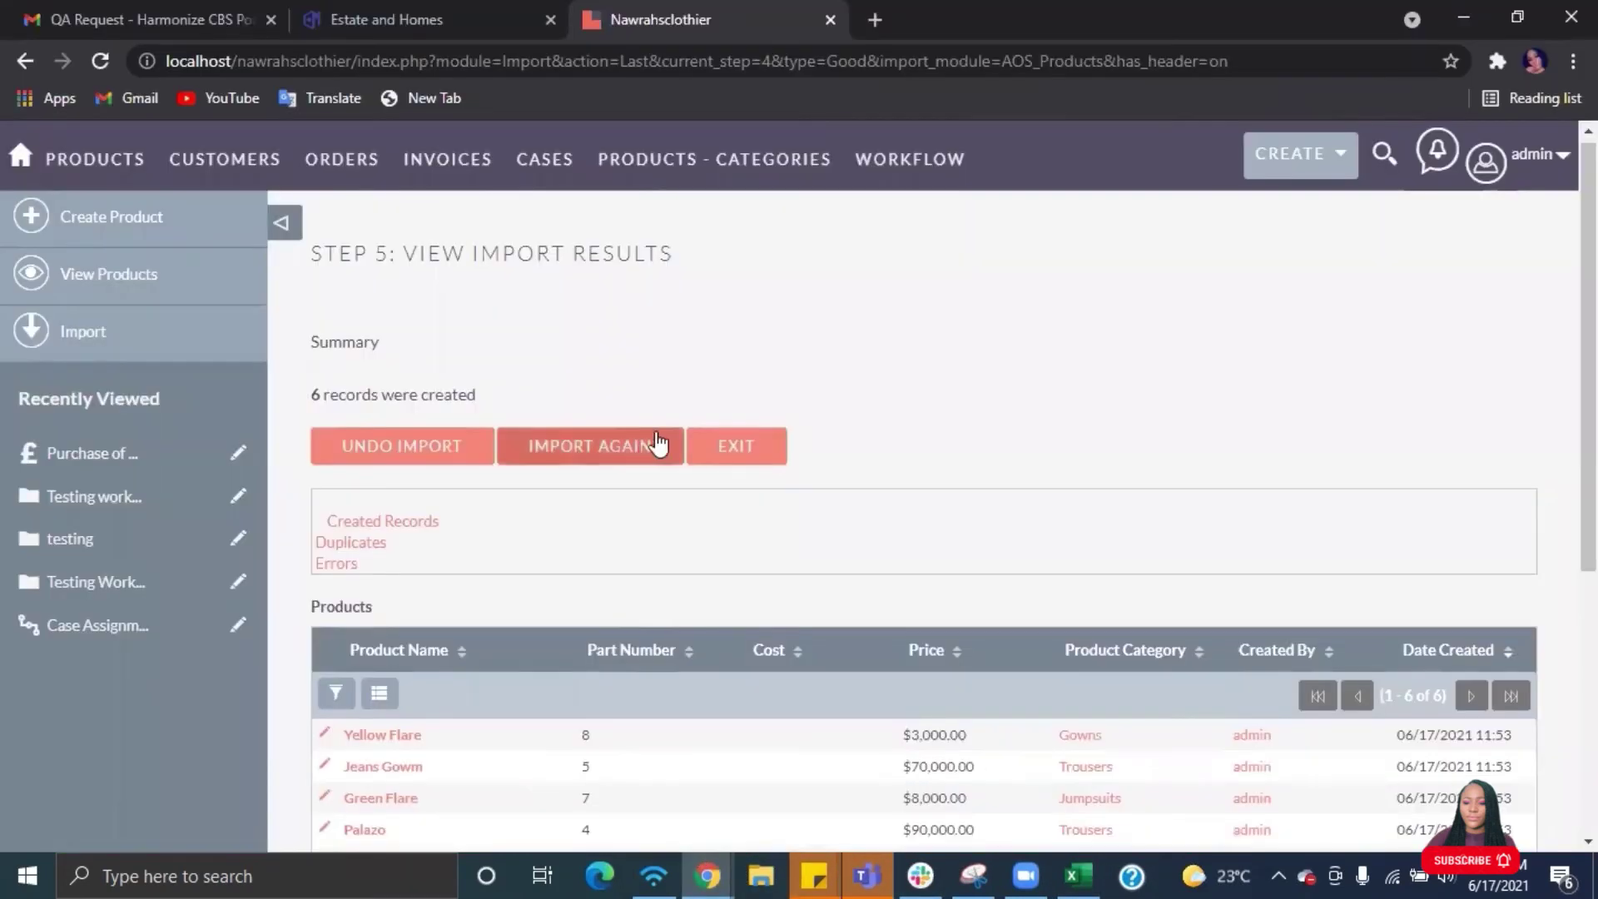
{"action": "scroll", "coordinate": [654, 444], "scroll_direction": "down", "scroll_amount": 2}
{"action": "scroll", "coordinate": [658, 444], "scroll_direction": "down", "scroll_amount": 3}
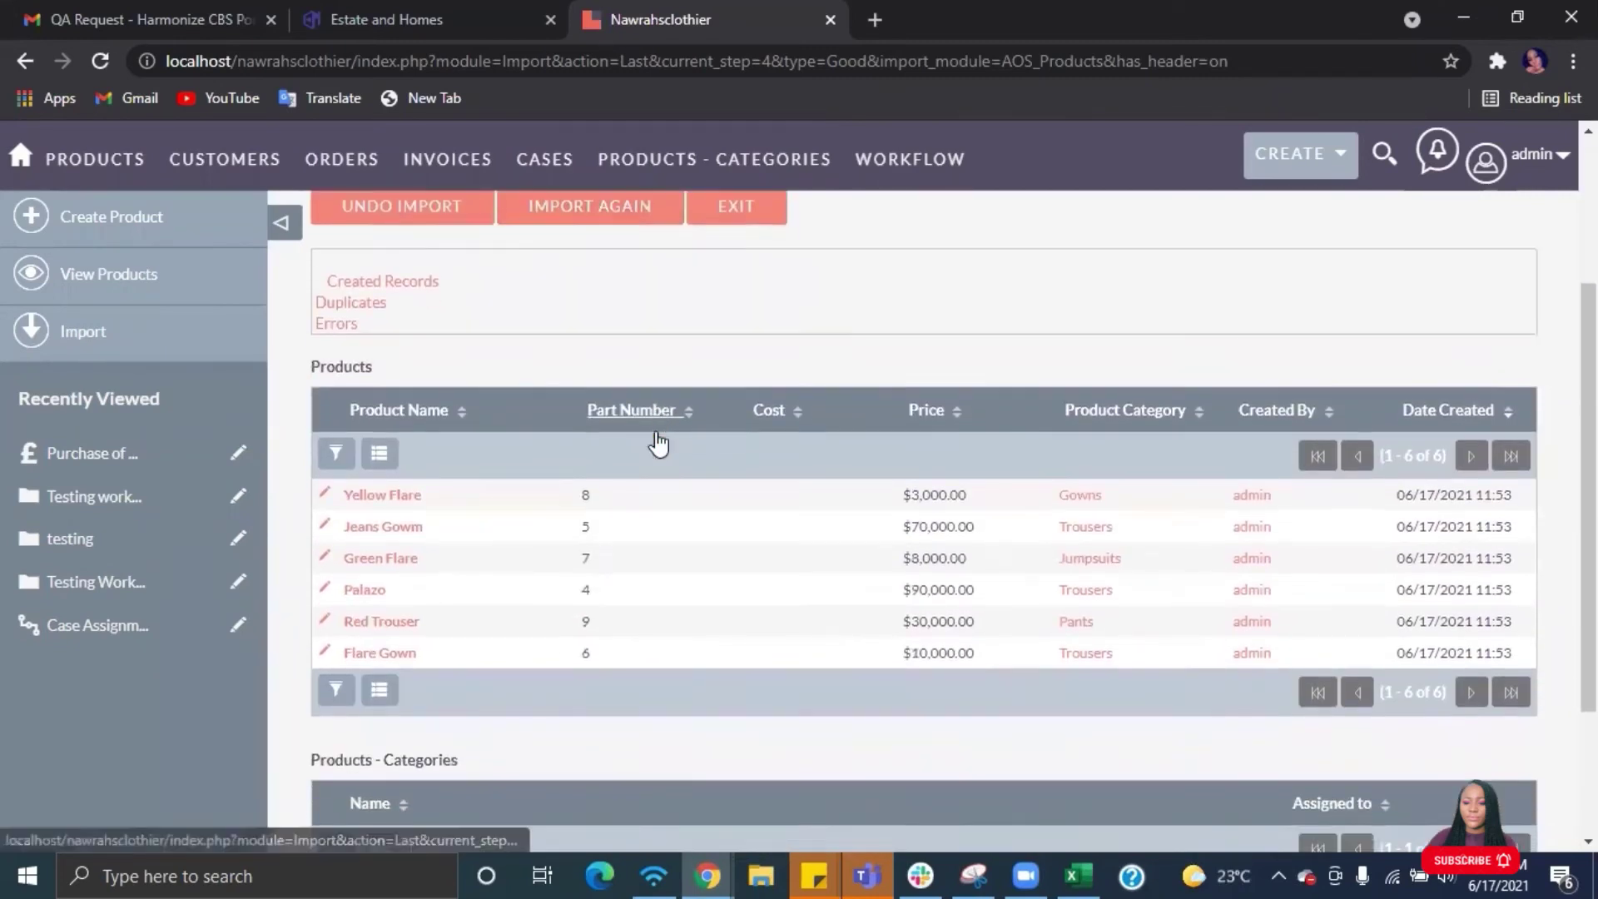
{"action": "scroll", "coordinate": [658, 444], "scroll_direction": "down", "scroll_amount": 2}
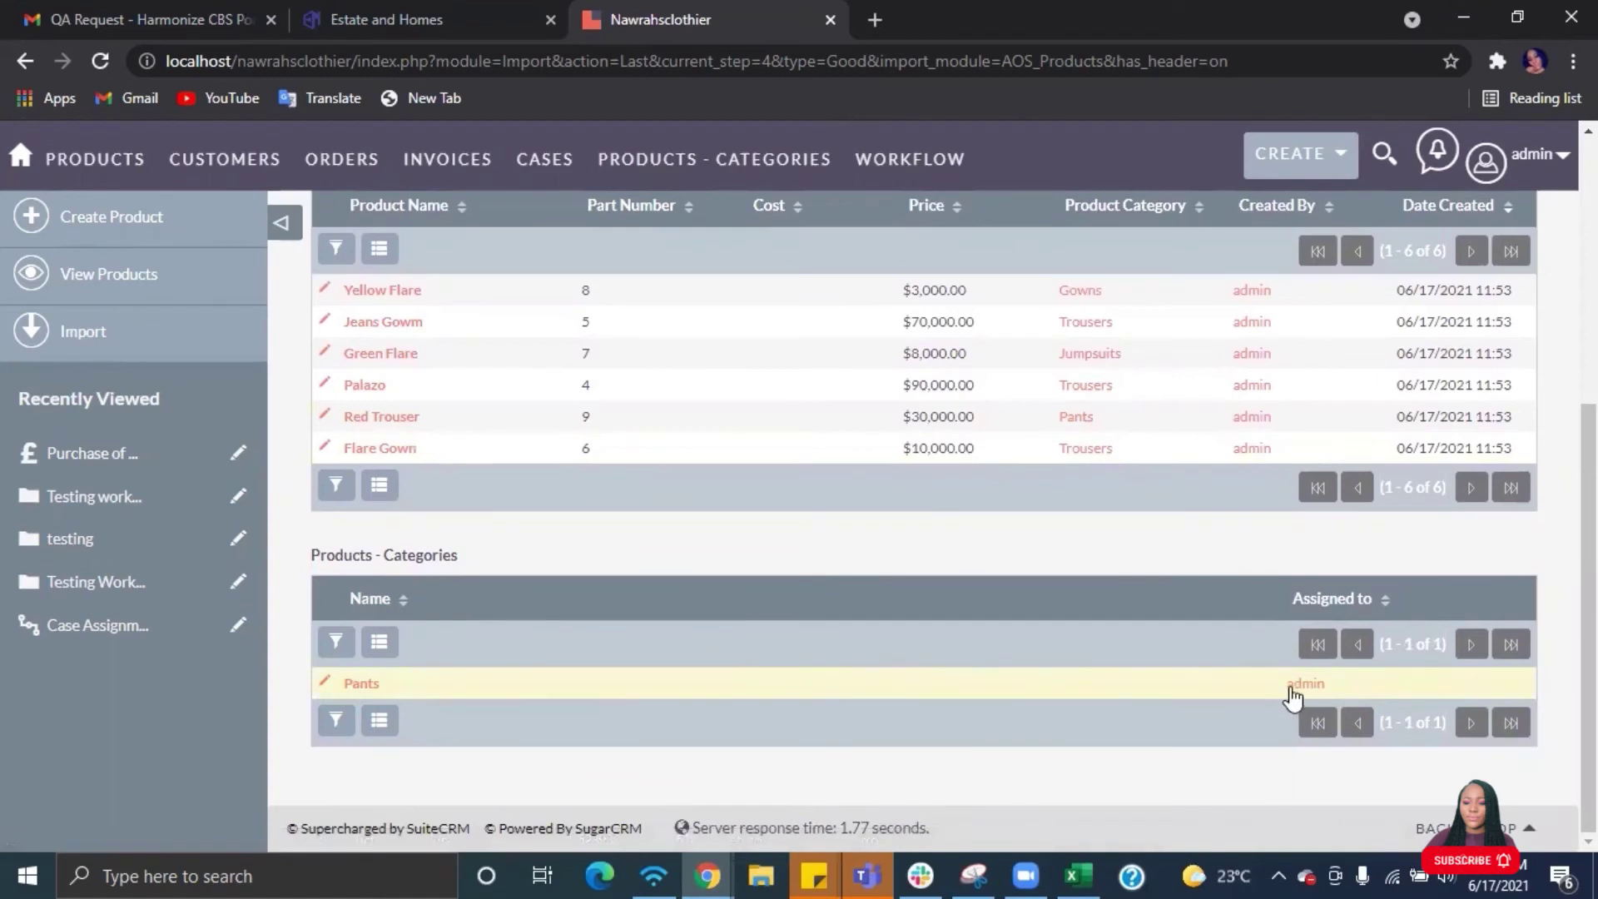
{"action": "scroll", "coordinate": [657, 612], "scroll_direction": "up", "scroll_amount": 3}
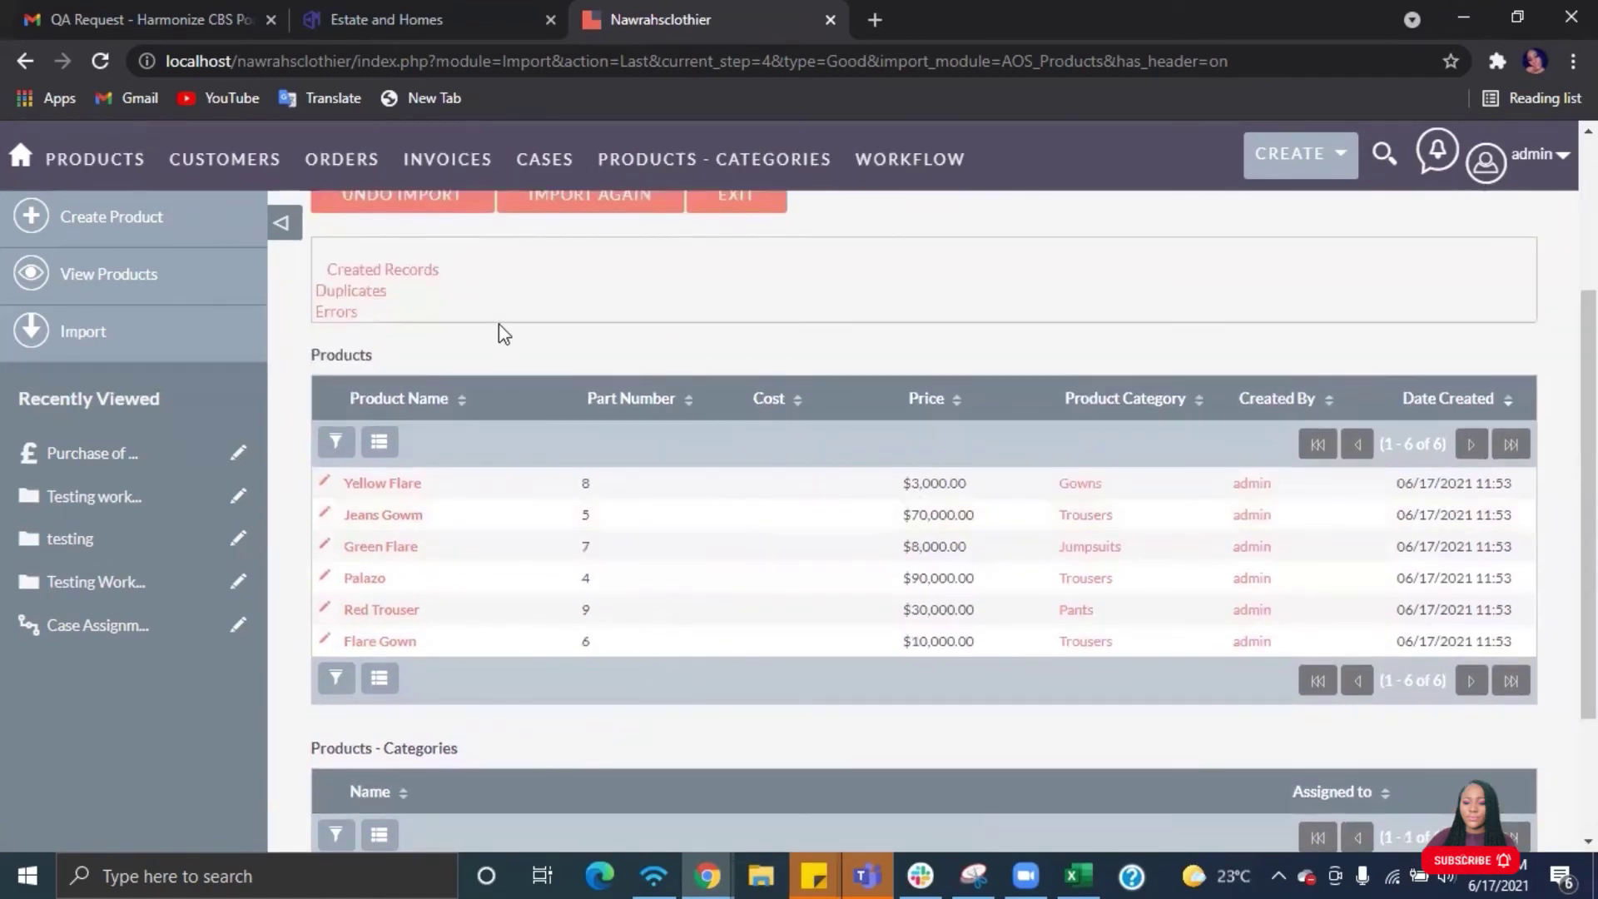
- Review the product list and the new Pants category, then open the Cases list
{"action": "mouse_move", "coordinate": [120, 166]}
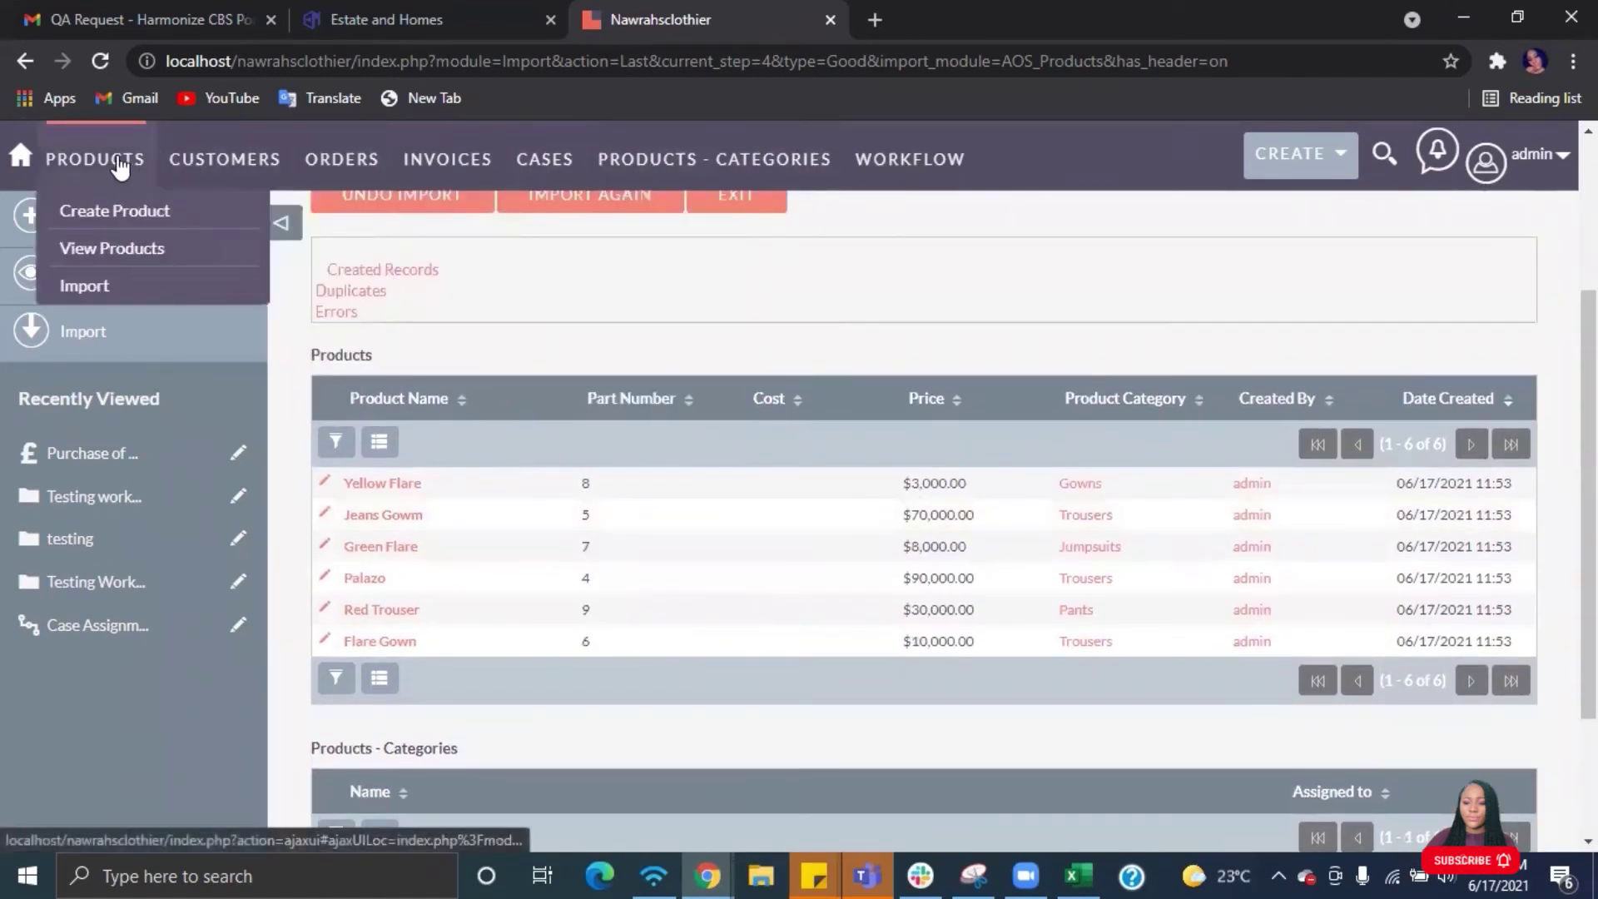
{"action": "left_click", "coordinate": [103, 248]}
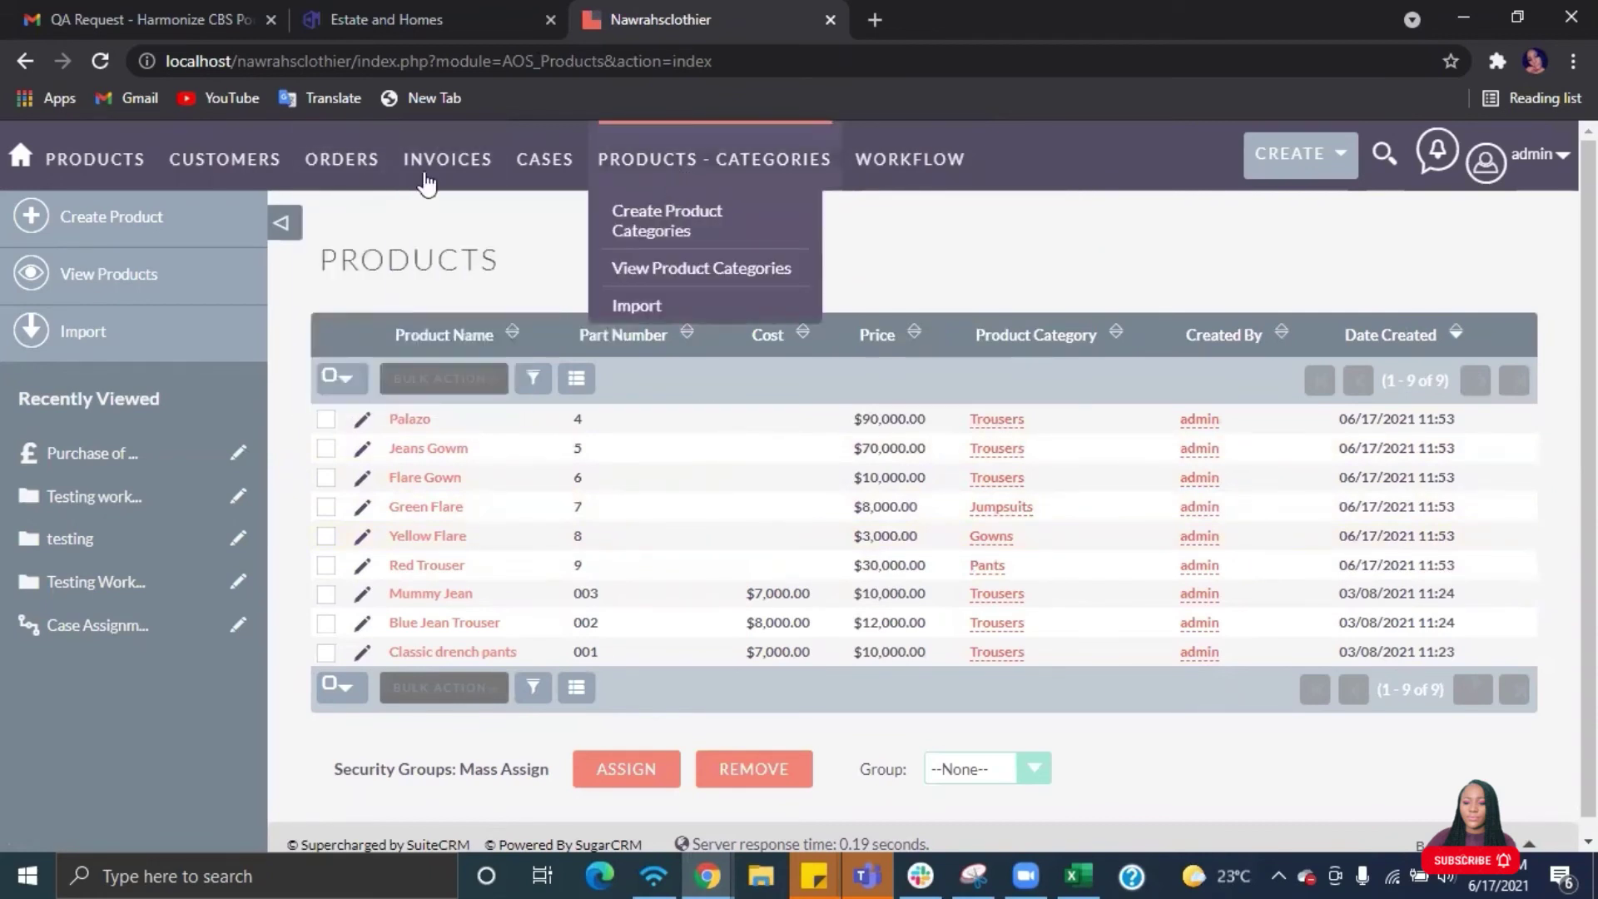
{"action": "mouse_move", "coordinate": [670, 165]}
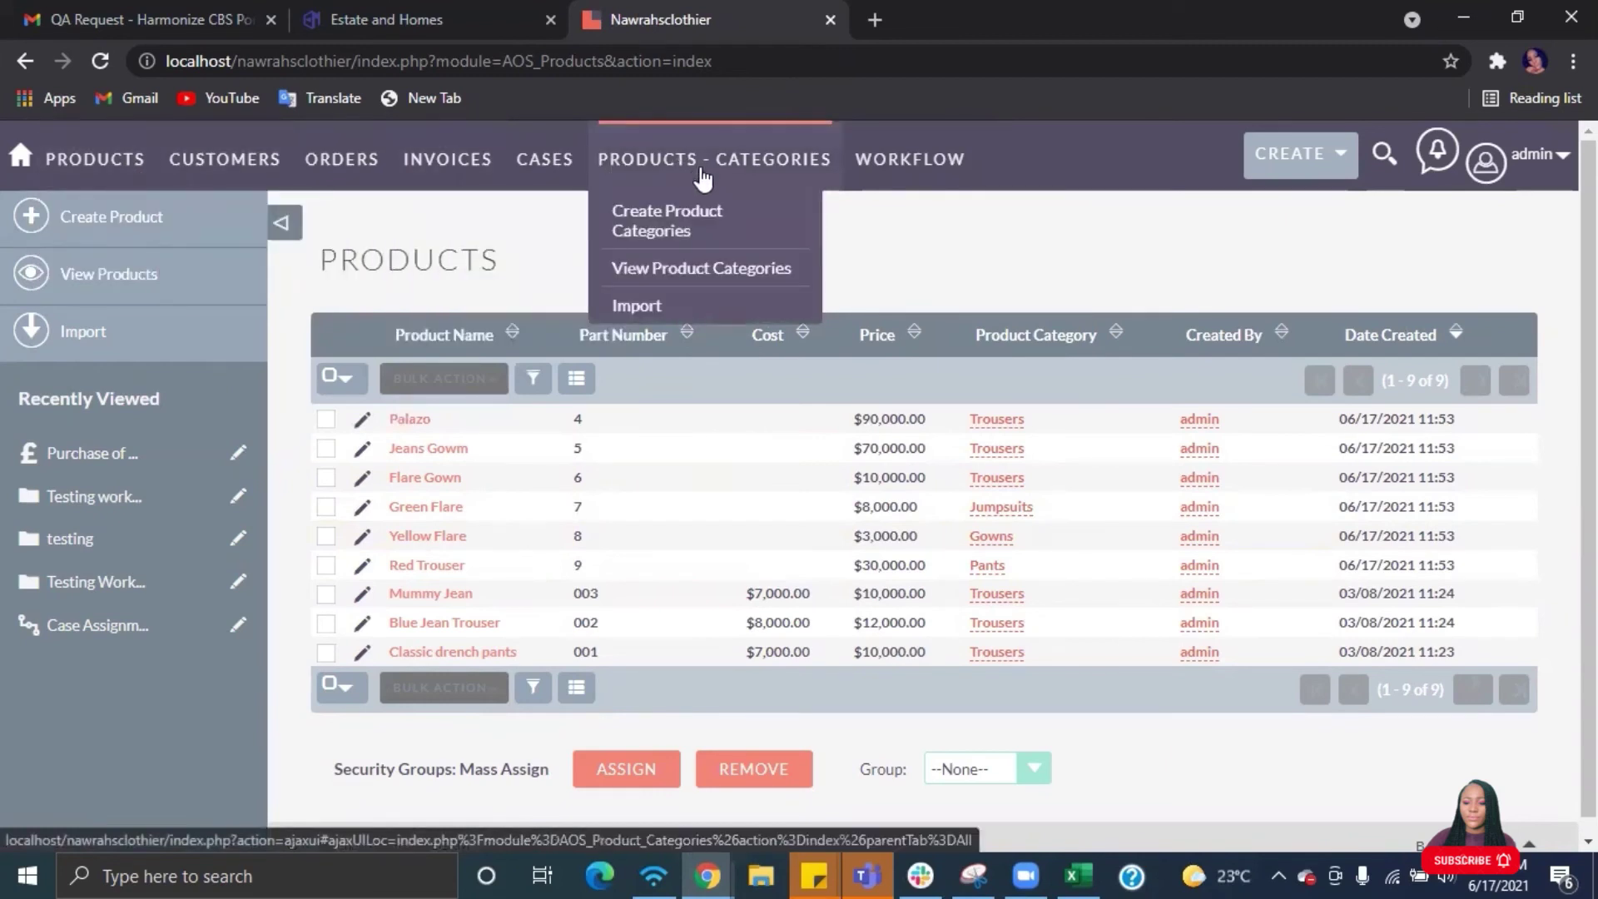
{"action": "left_click", "coordinate": [637, 268]}
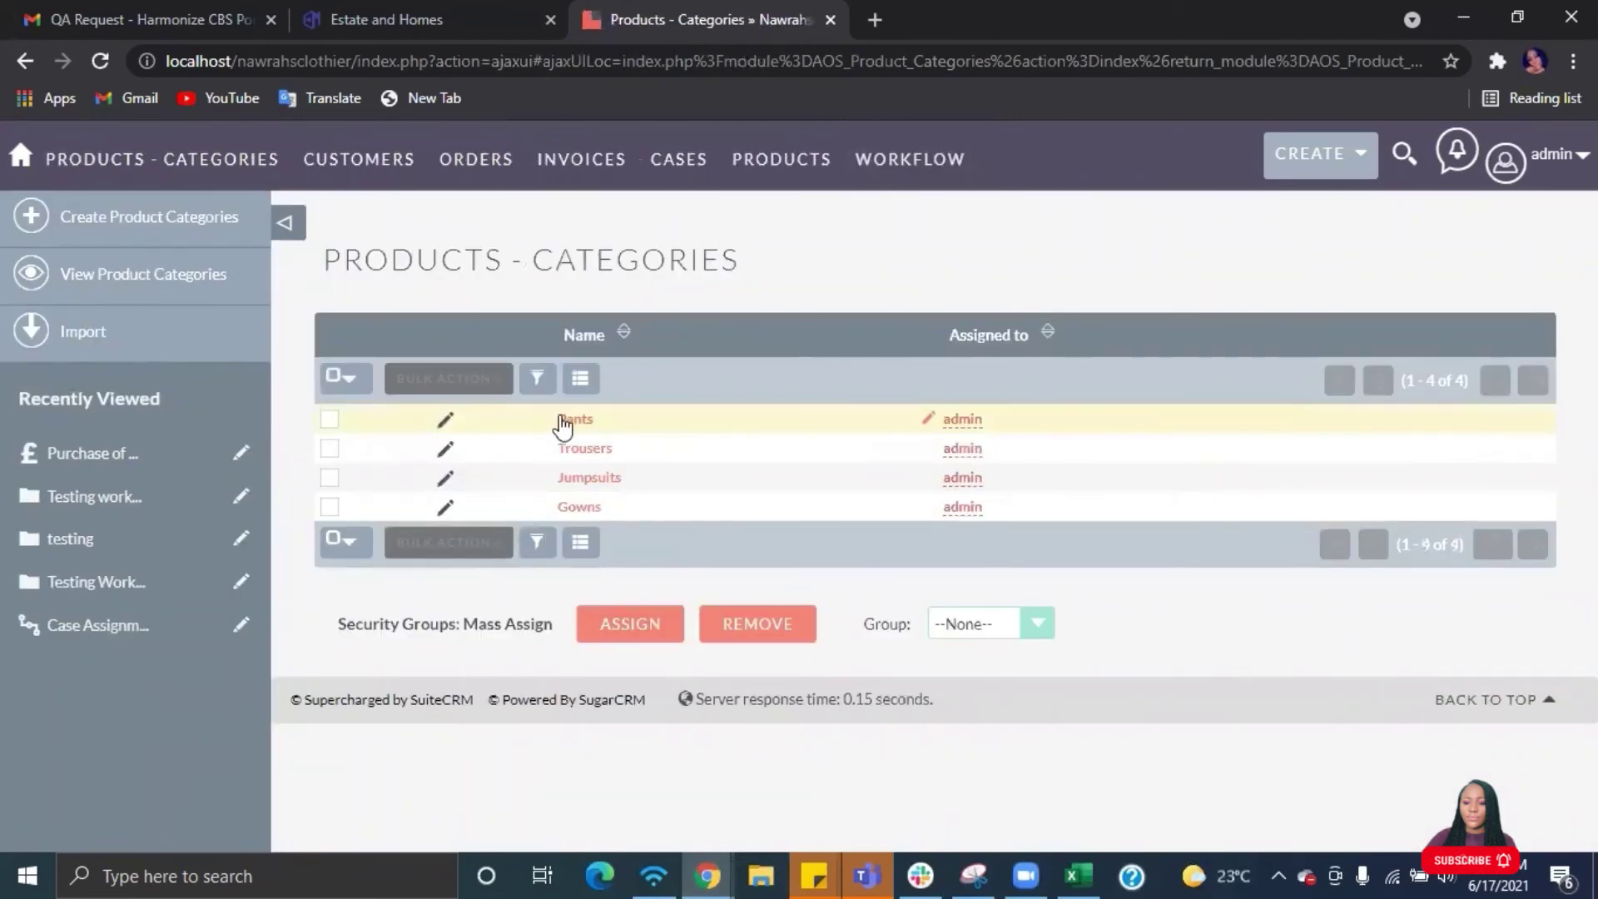
{"action": "left_click", "coordinate": [332, 420]}
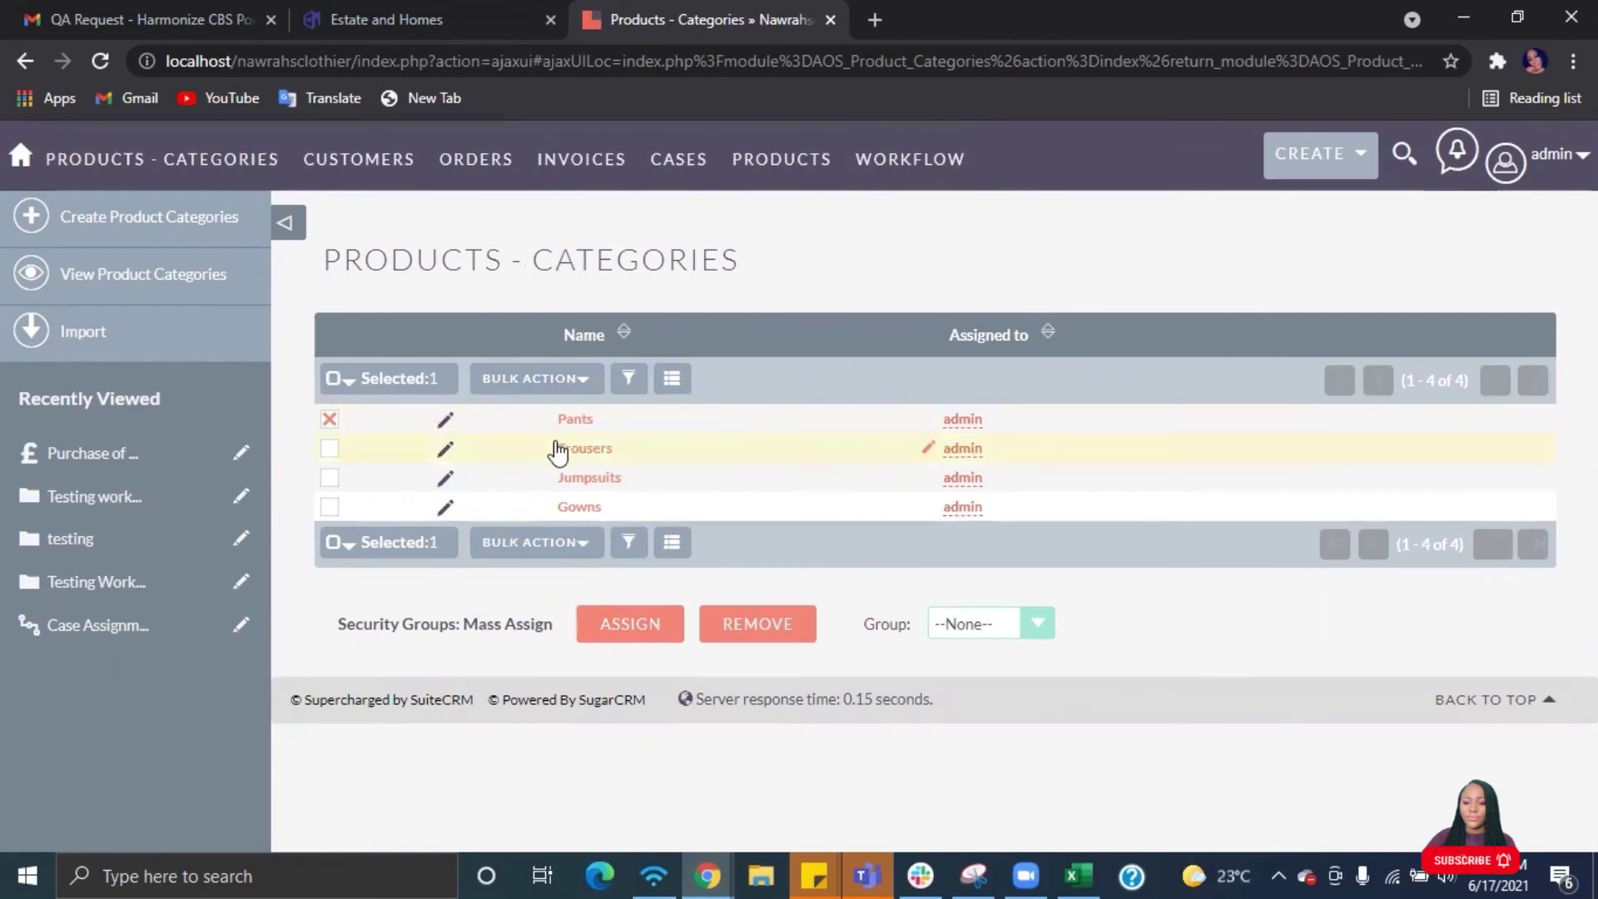
{"action": "left_click", "coordinate": [680, 167]}
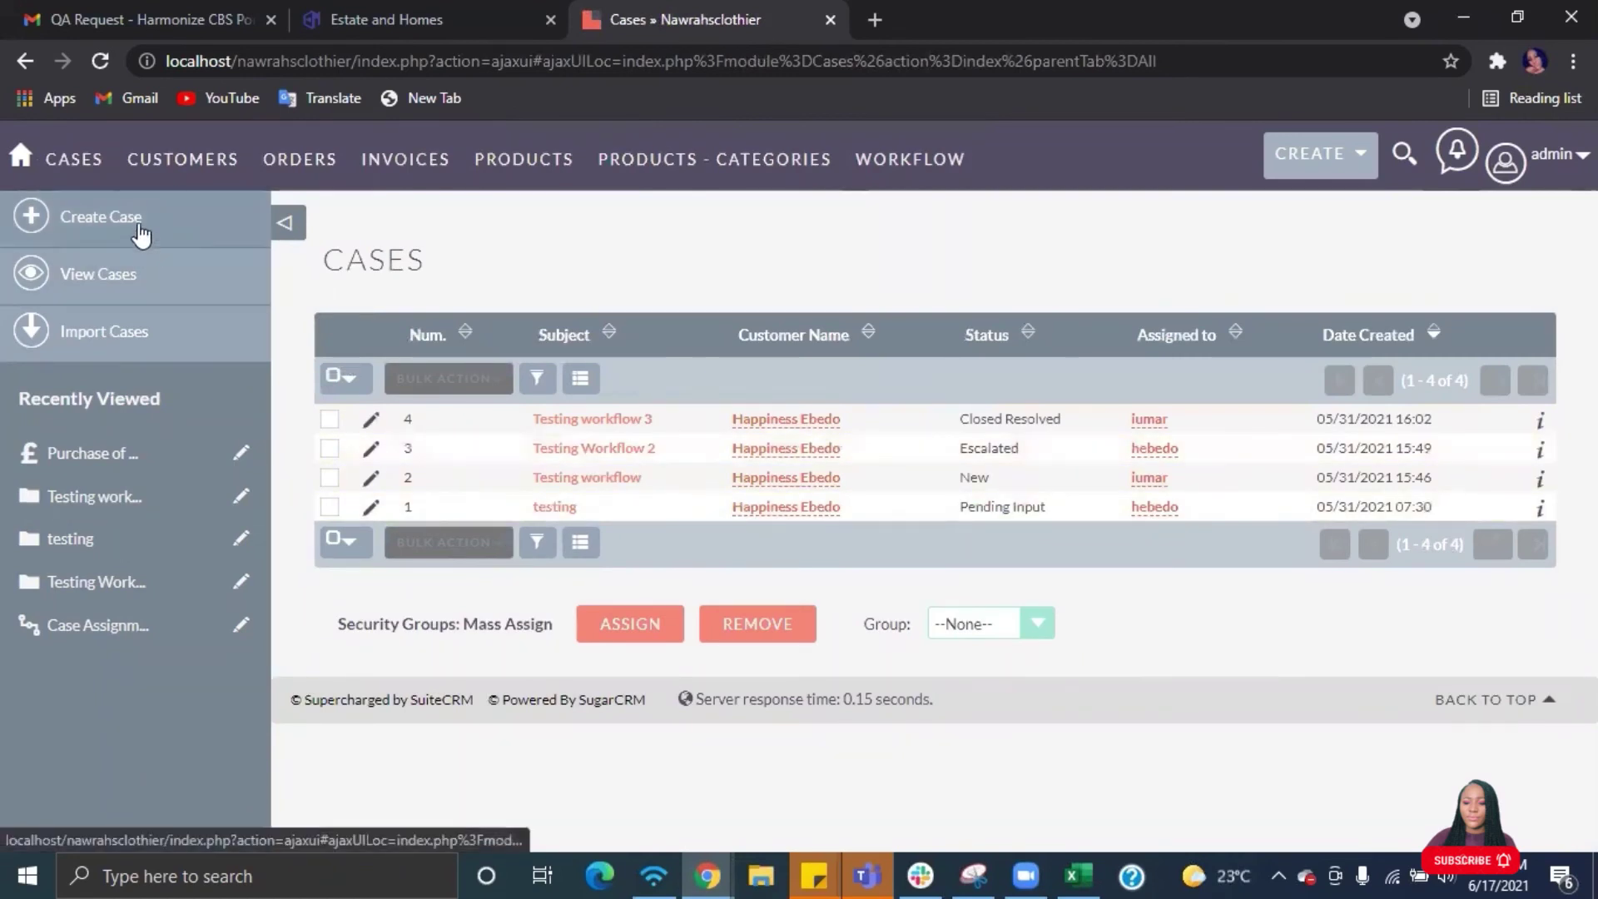
- Download the Cases import file template and open Cases (1).csv in Excel
{"action": "left_click", "coordinate": [129, 337]}
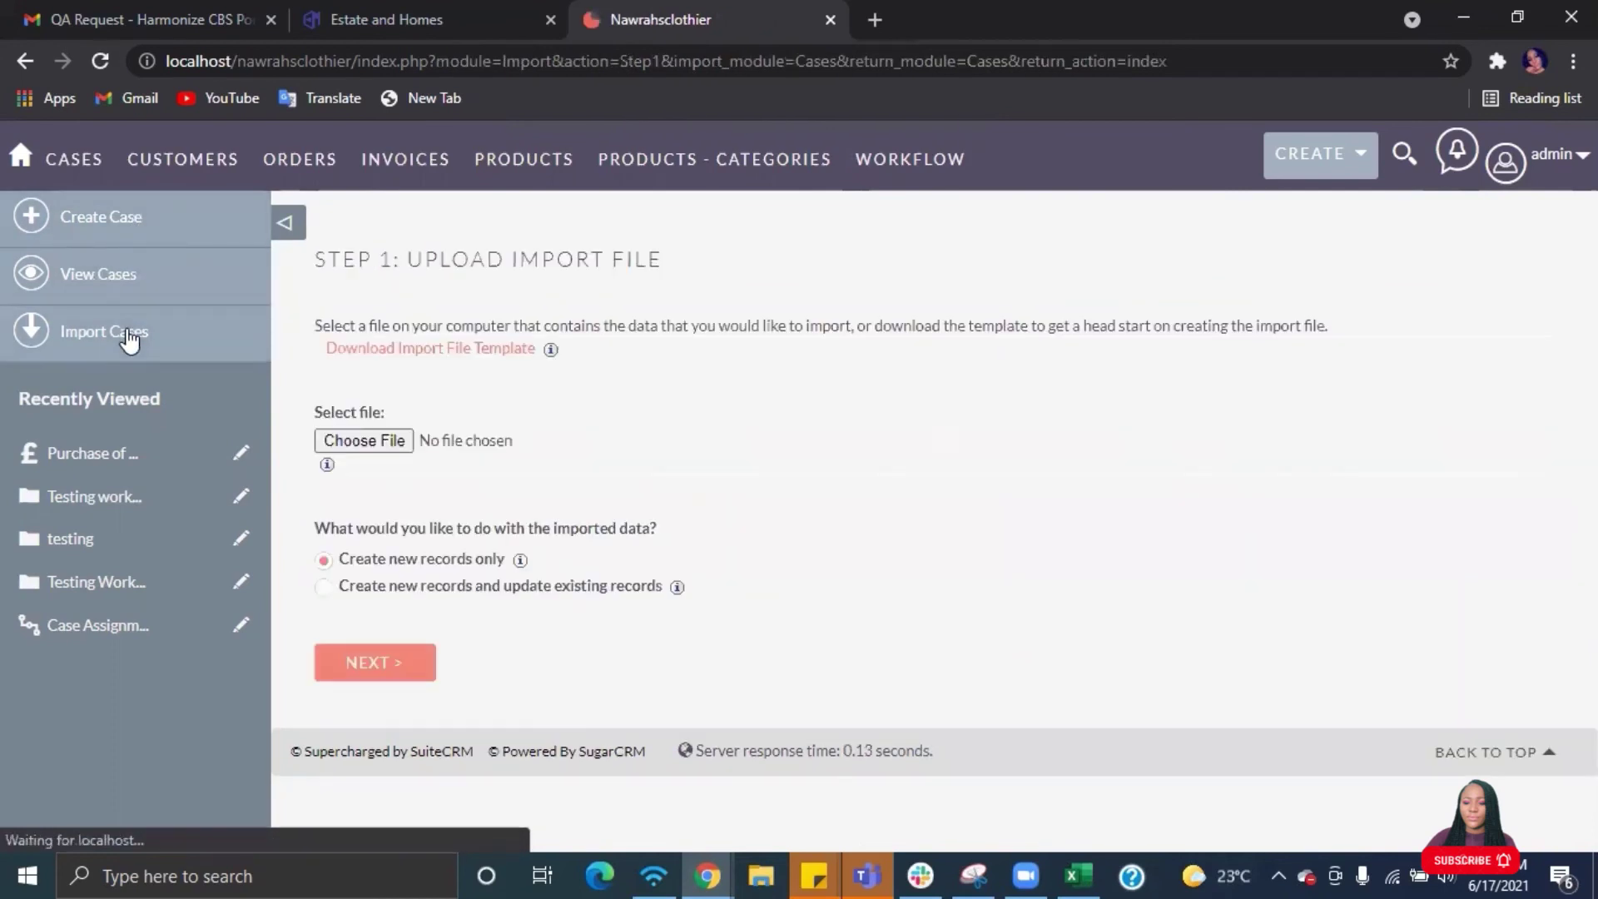
{"action": "left_click", "coordinate": [422, 351]}
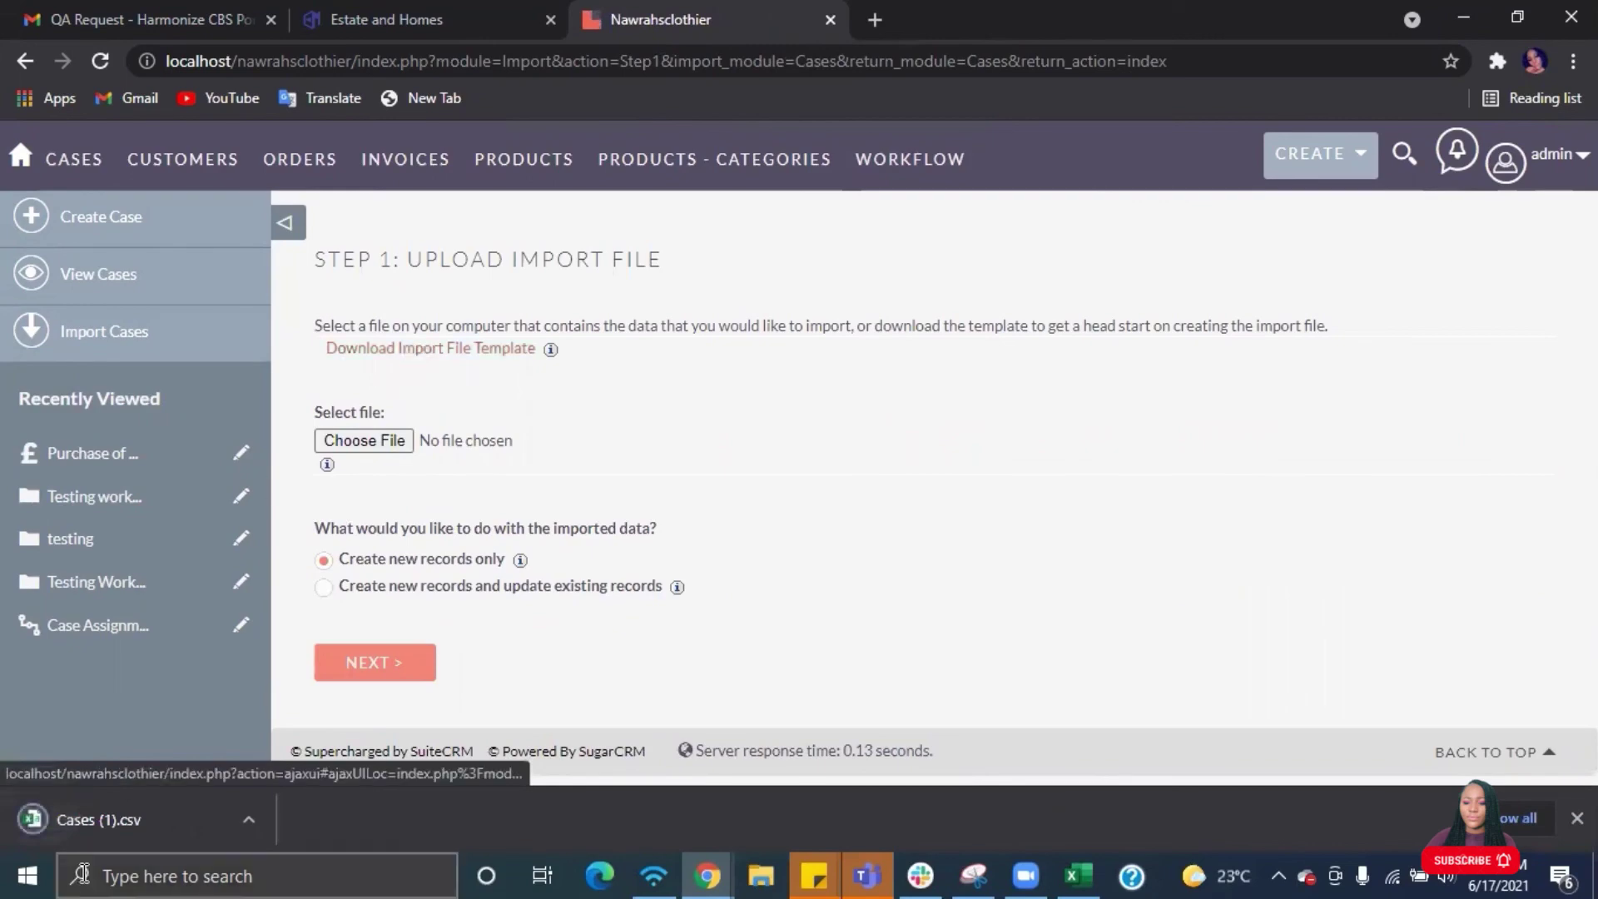
{"action": "left_click", "coordinate": [81, 821]}
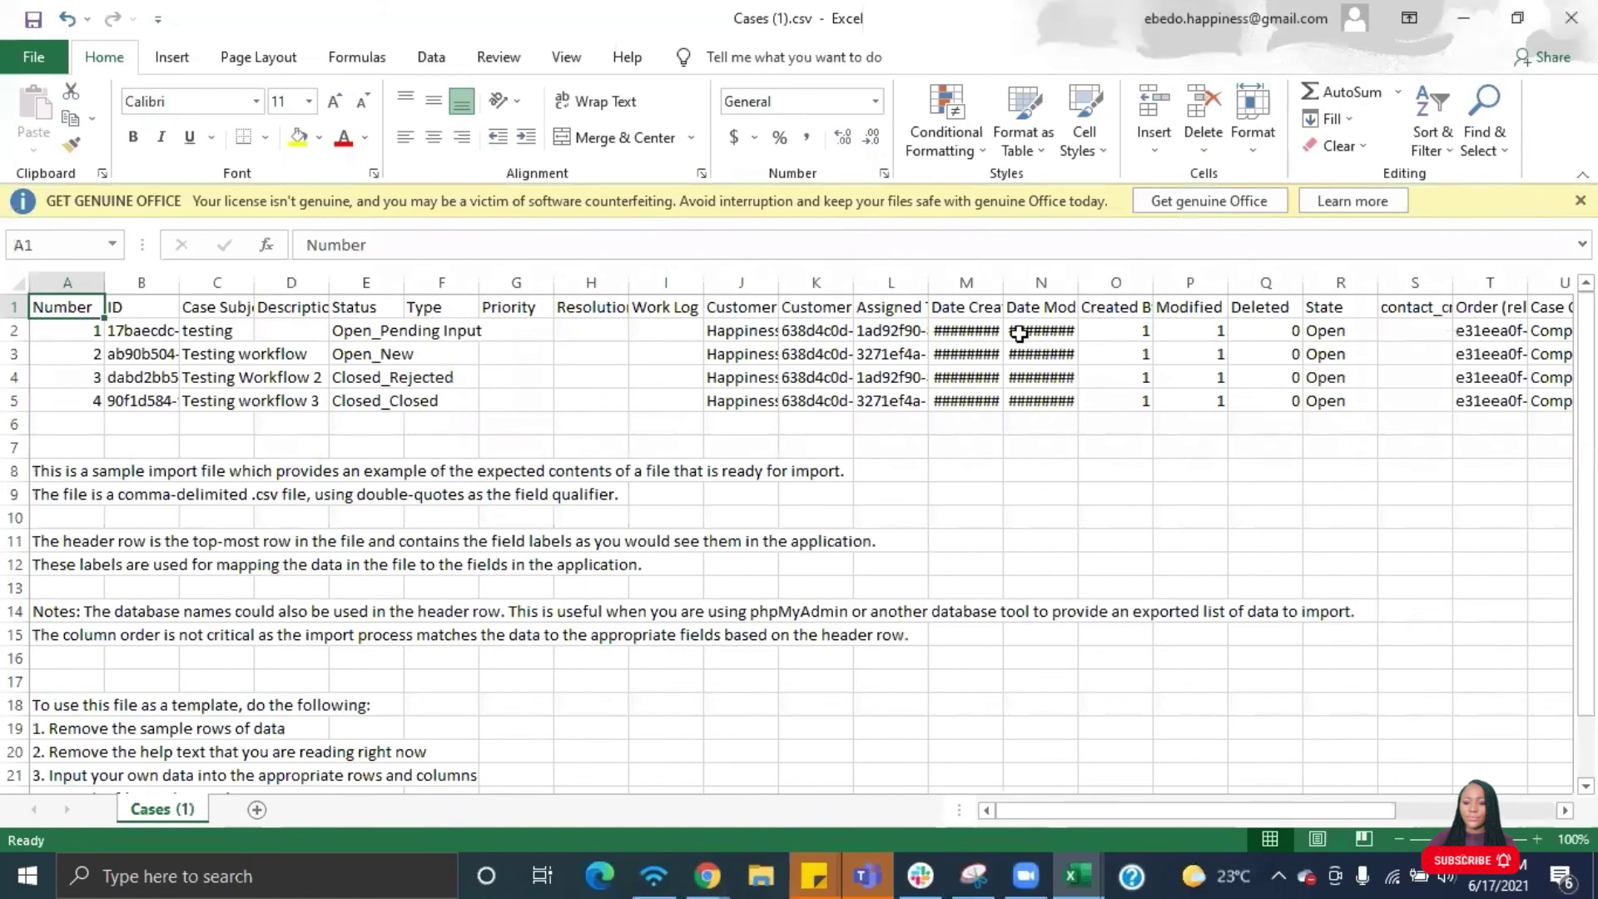
- Dismiss the Get Genuine Office banner and widen column J to show full customer names
{"action": "left_click", "coordinate": [1579, 200]}
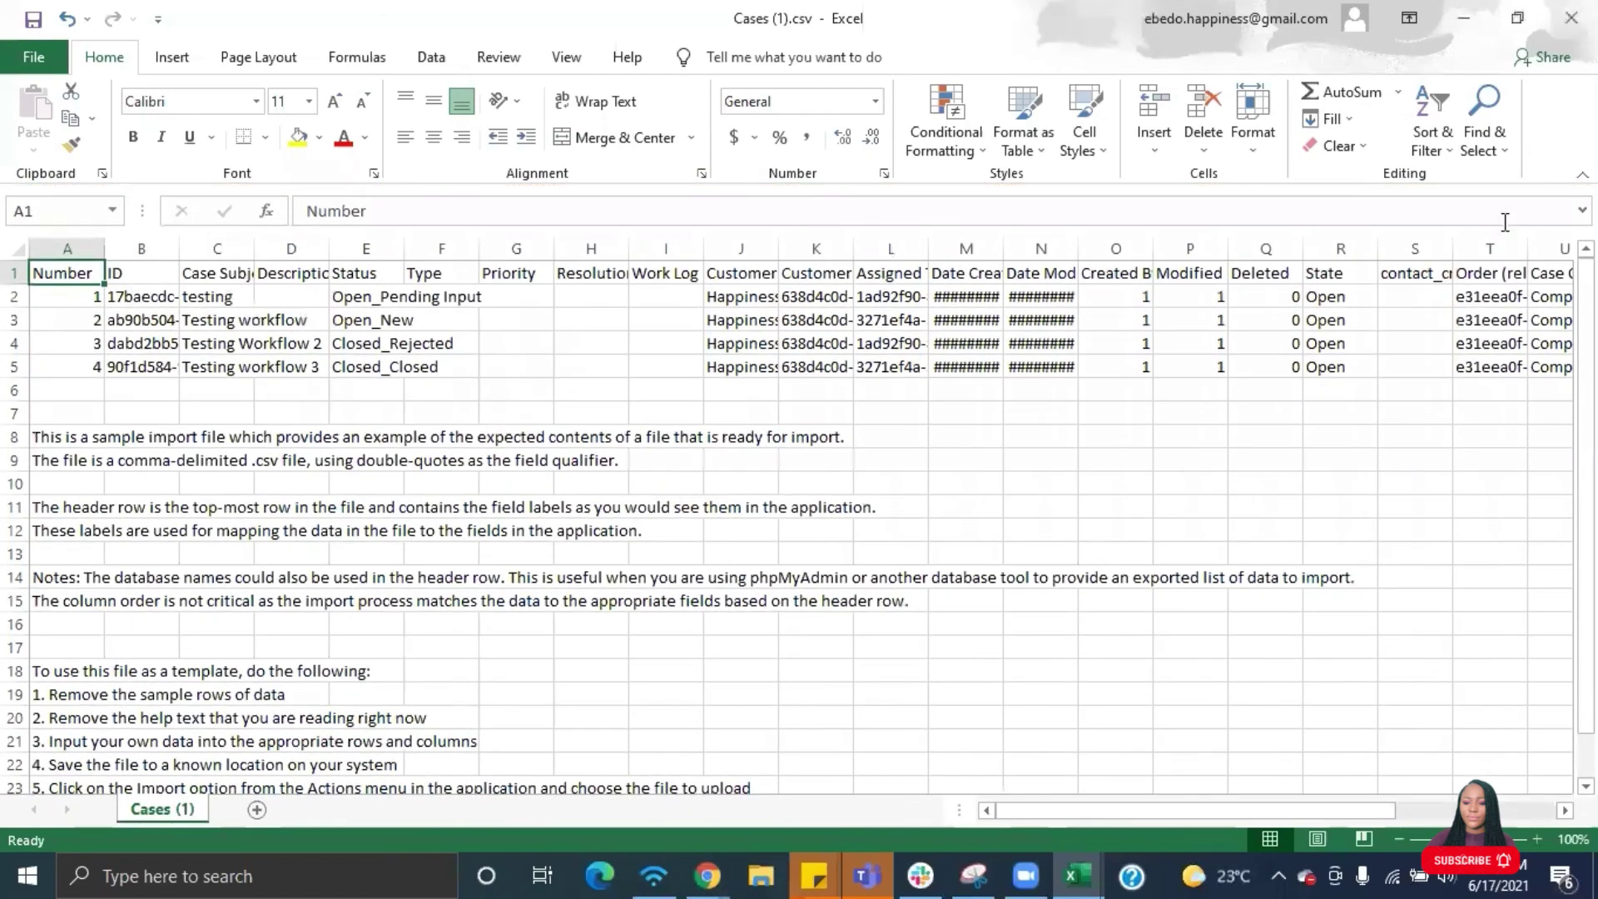
{"action": "scroll", "coordinate": [1099, 388], "scroll_direction": "right", "scroll_amount": 3}
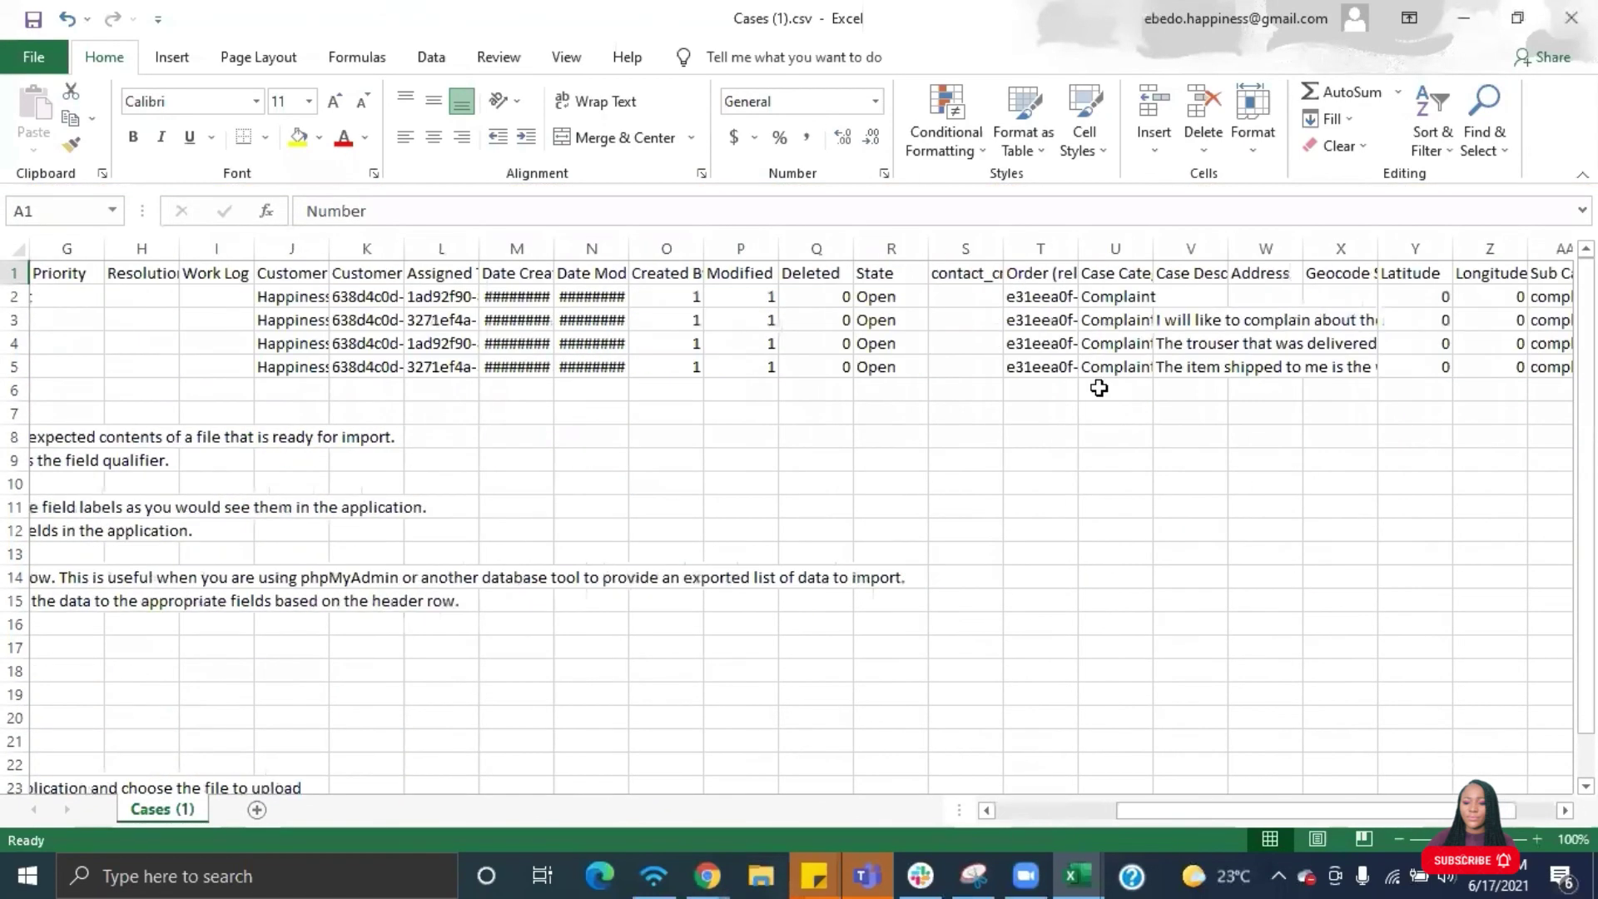
{"action": "scroll", "coordinate": [1098, 388], "scroll_direction": "left", "scroll_amount": 3}
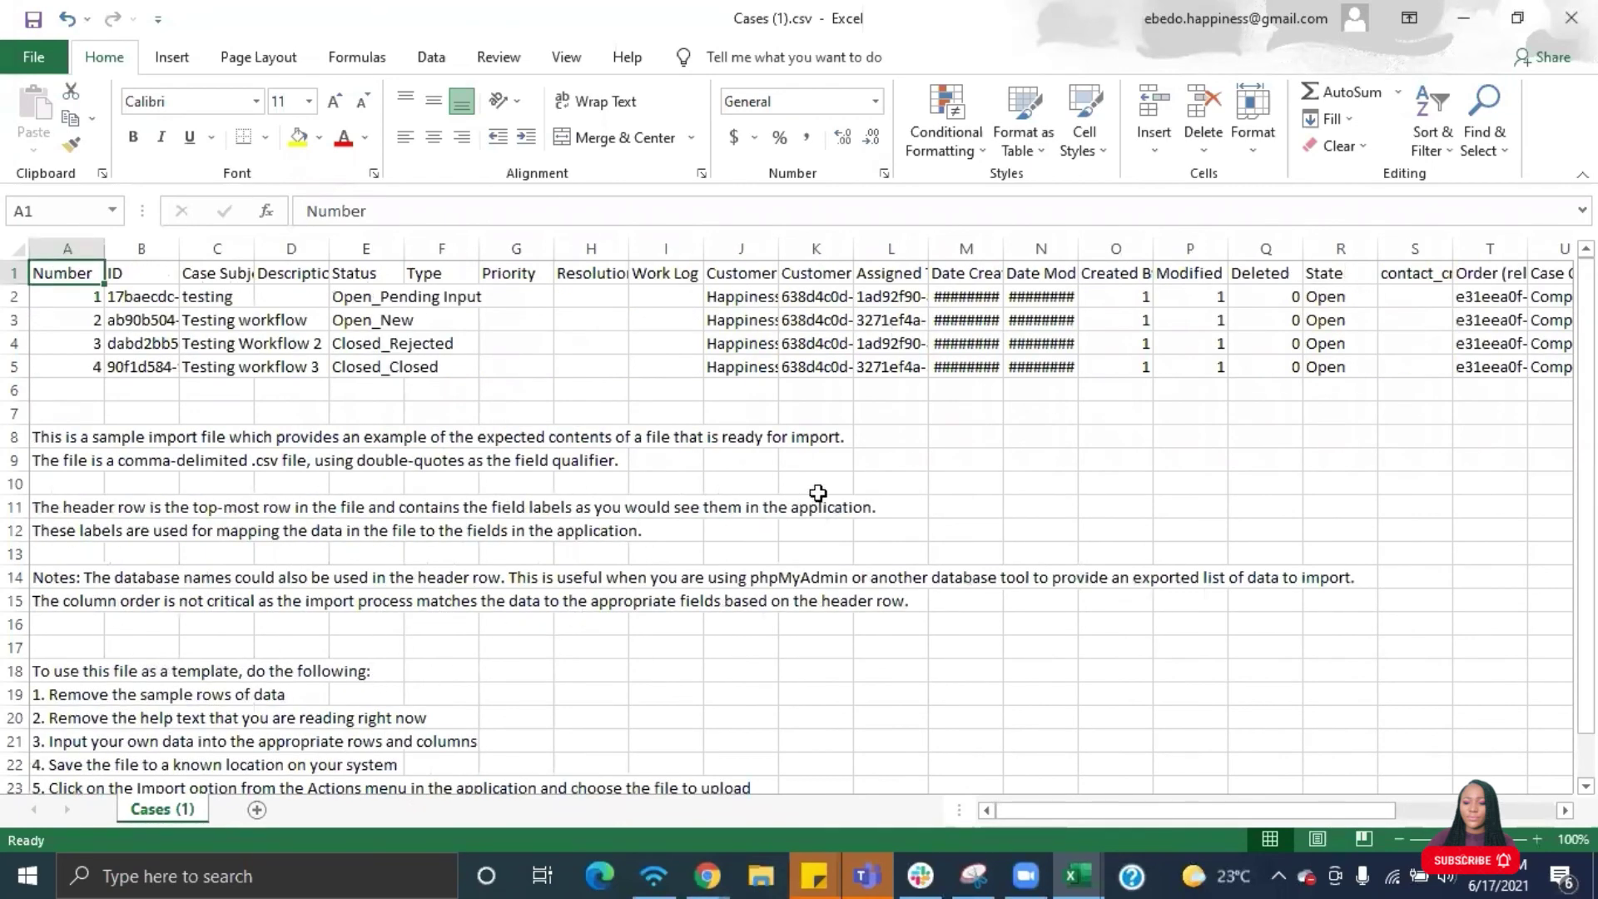
{"action": "left_click_drag", "start_coordinate": [779, 243], "coordinate": [906, 248]}
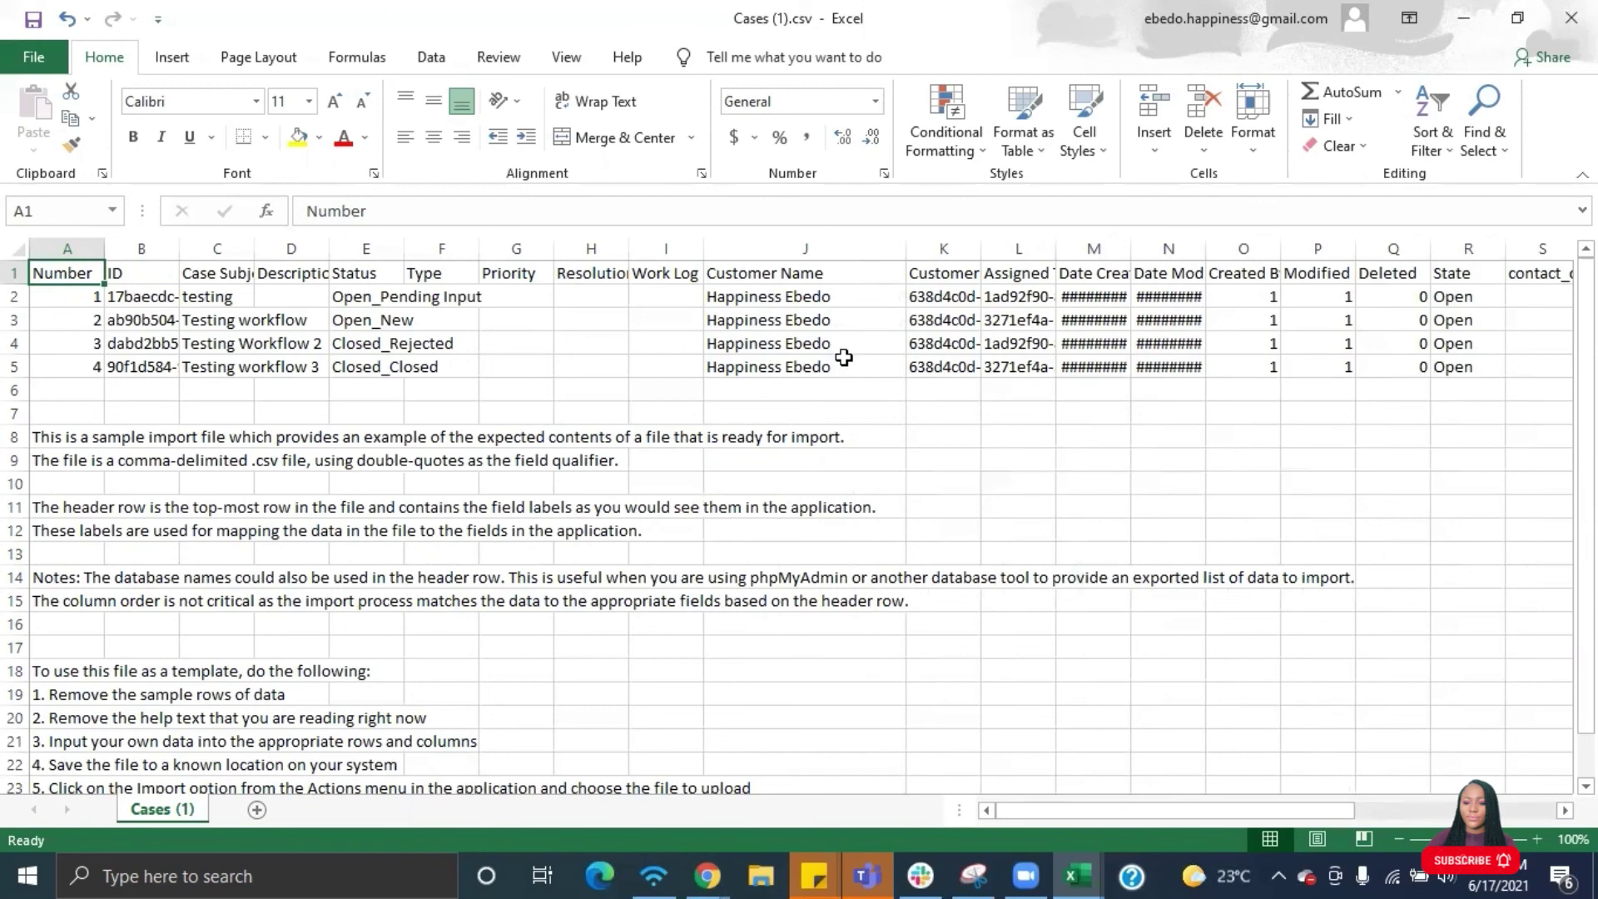
{"action": "left_click", "coordinate": [707, 876]}
- Open Orders > Create Quote in a new browser tab
{"action": "left_click", "coordinate": [977, 236]}
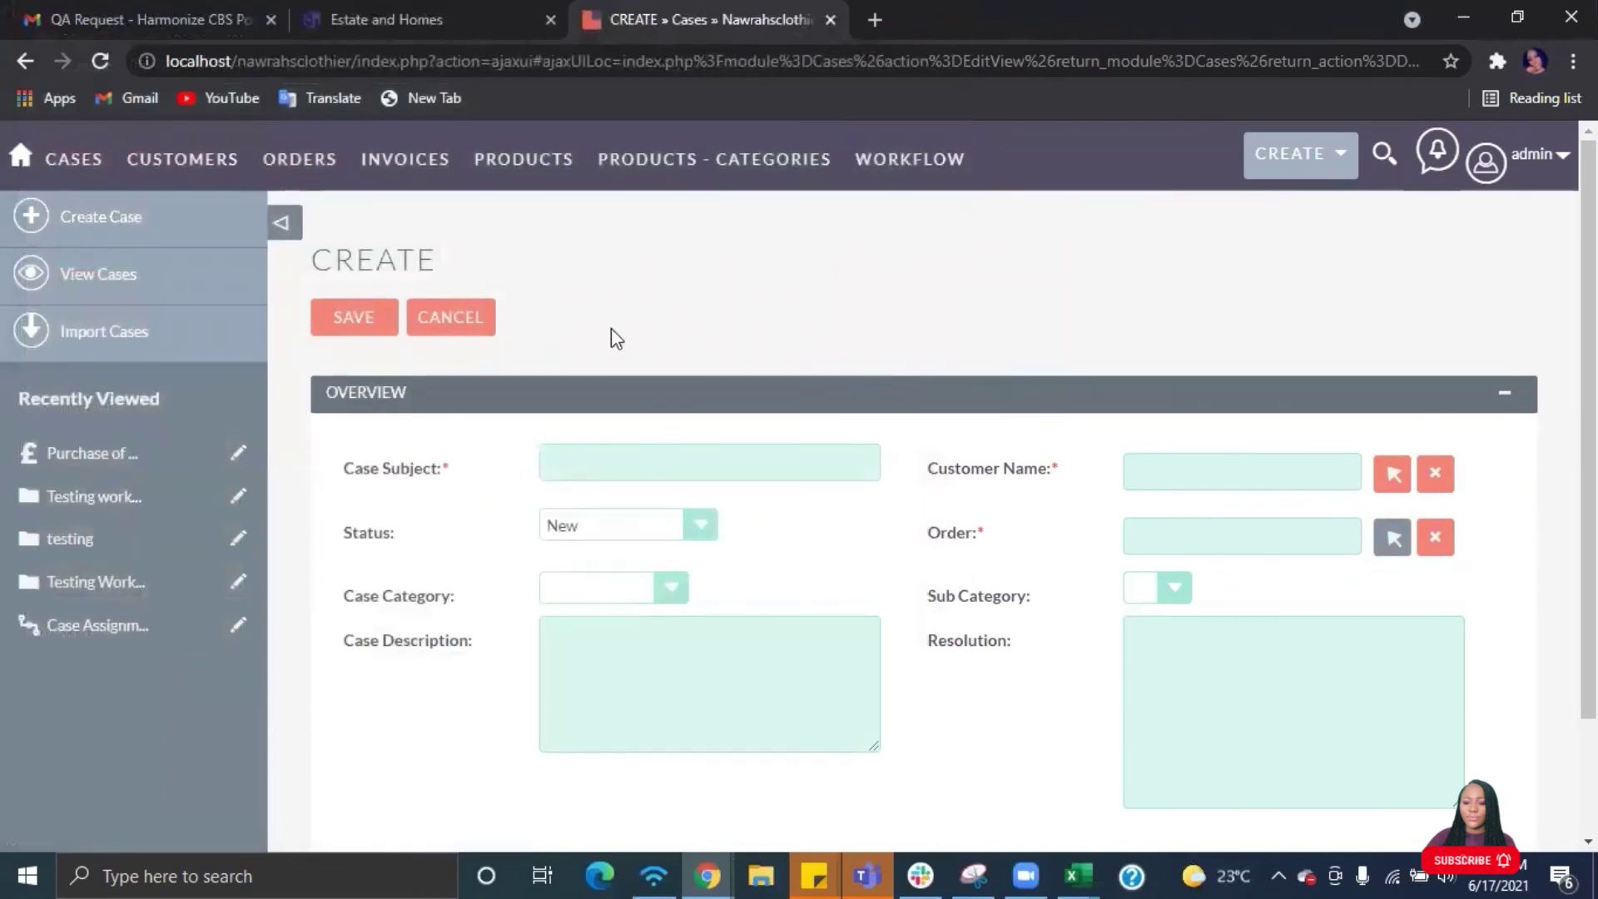
{"action": "mouse_move", "coordinate": [301, 190]}
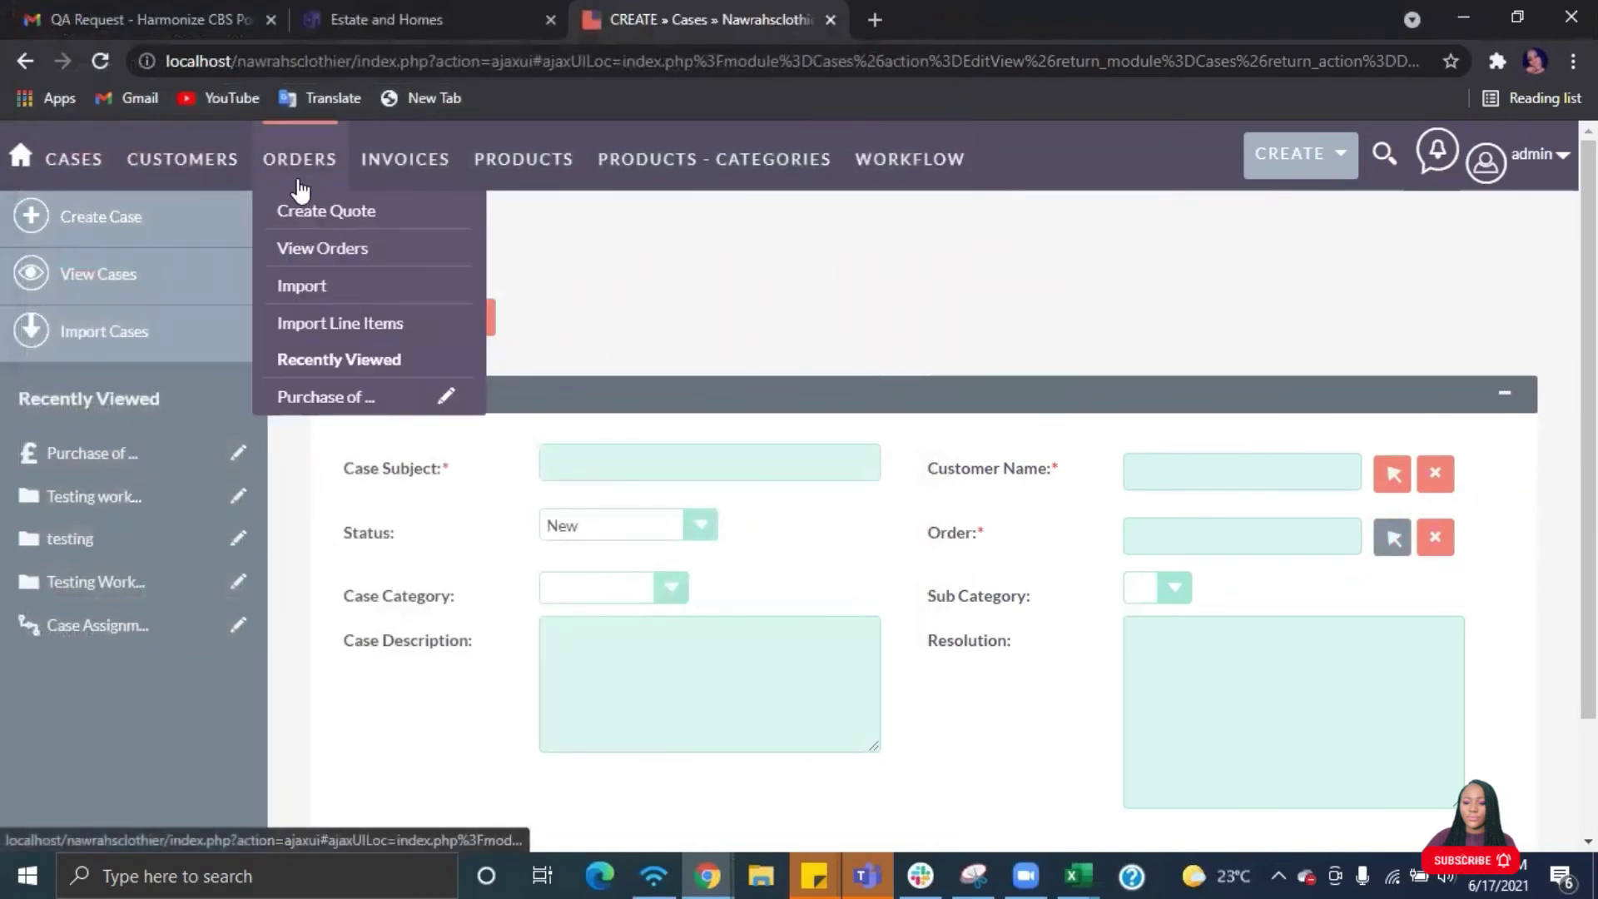
{"action": "right_click", "coordinate": [301, 208]}
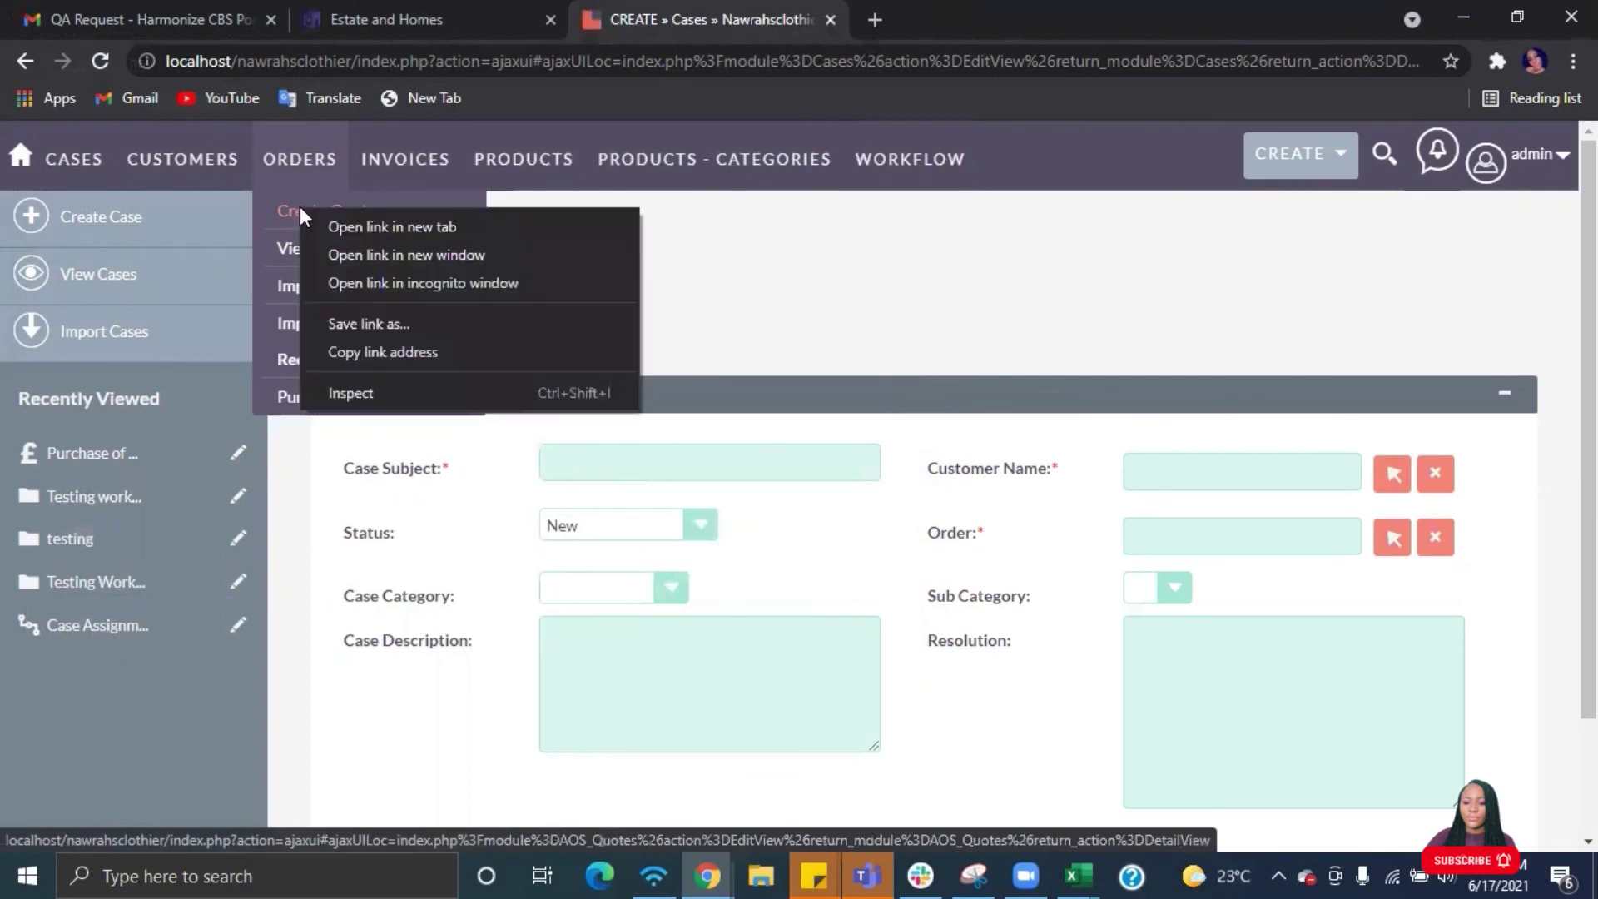
{"action": "left_click", "coordinate": [367, 222]}
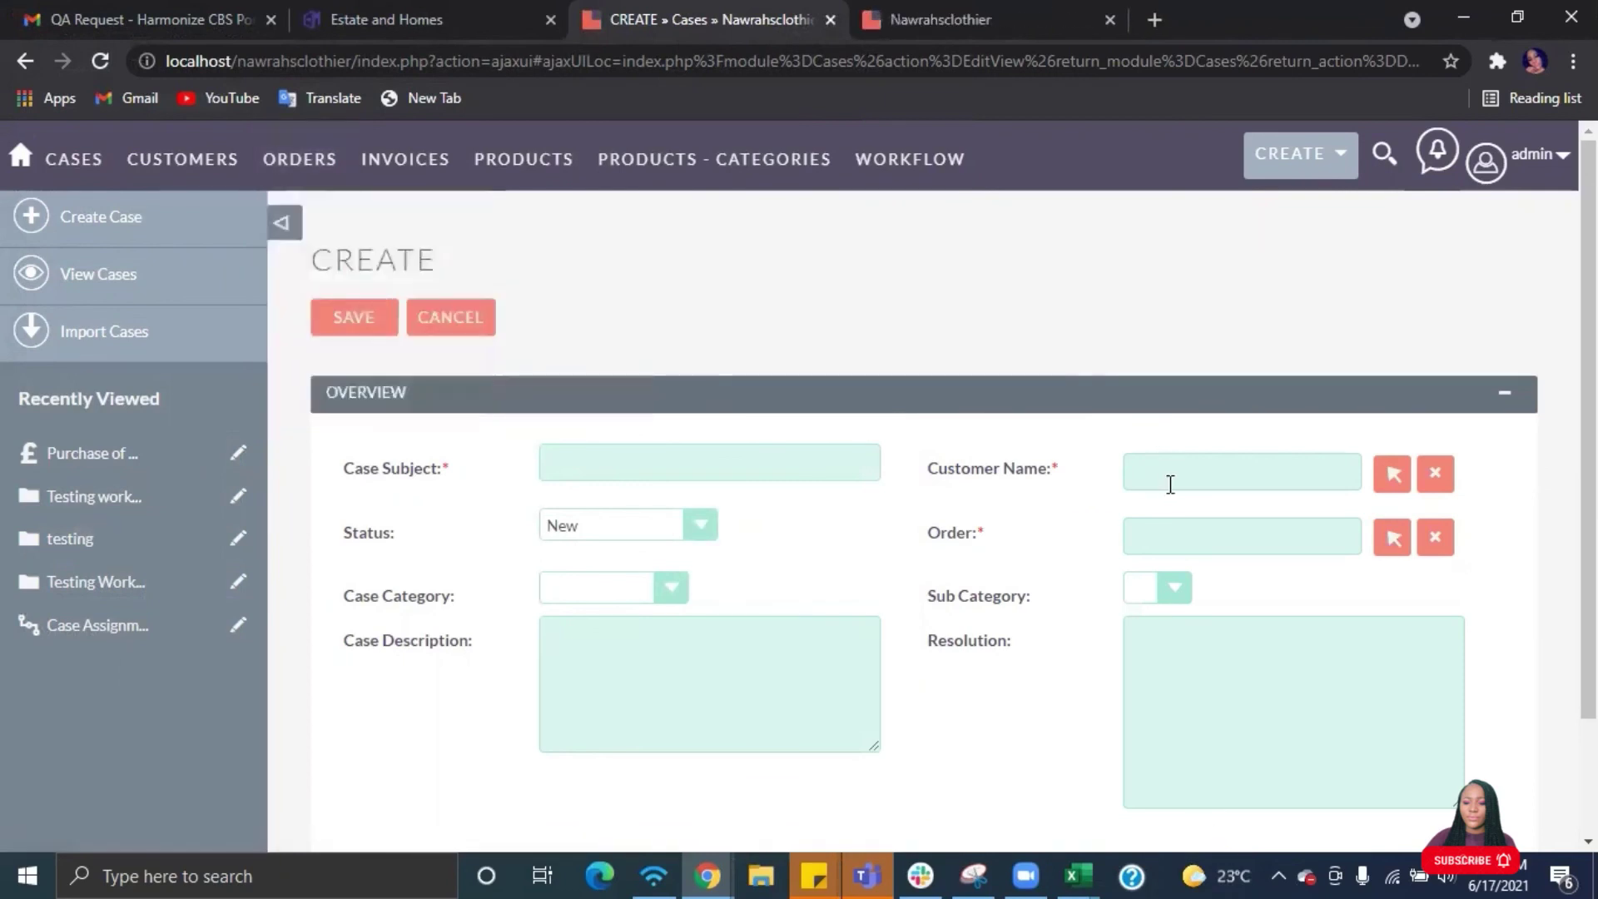
{"action": "scroll", "coordinate": [780, 562], "scroll_direction": "down", "scroll_amount": 2}
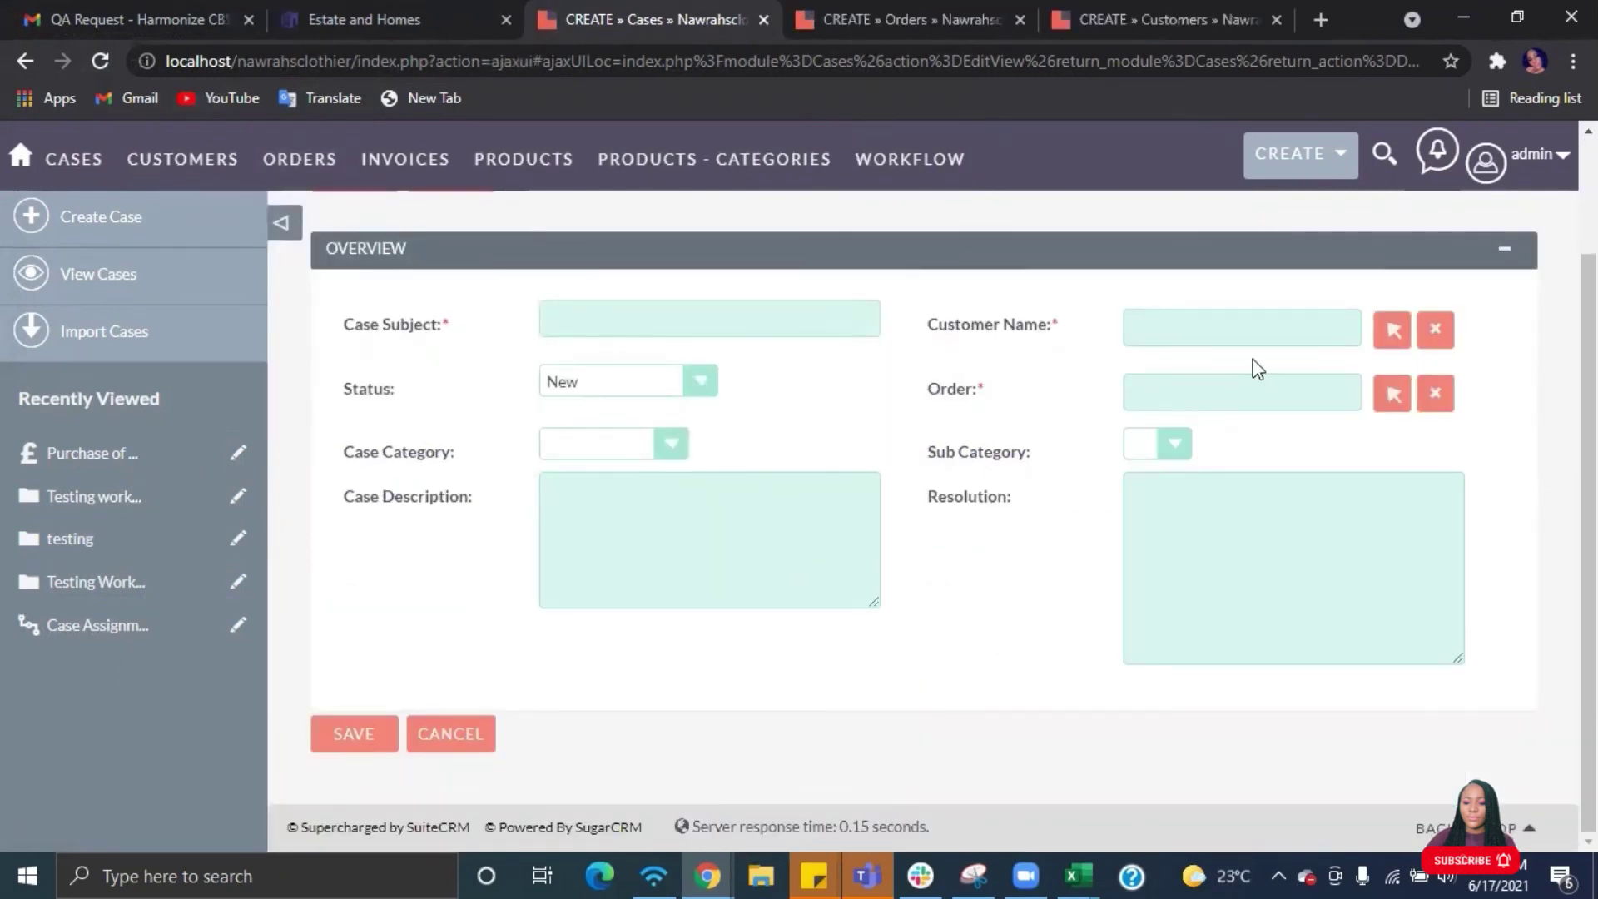
- Log the admin out of SuiteCRM from the account menu
{"action": "left_click", "coordinate": [1485, 163]}
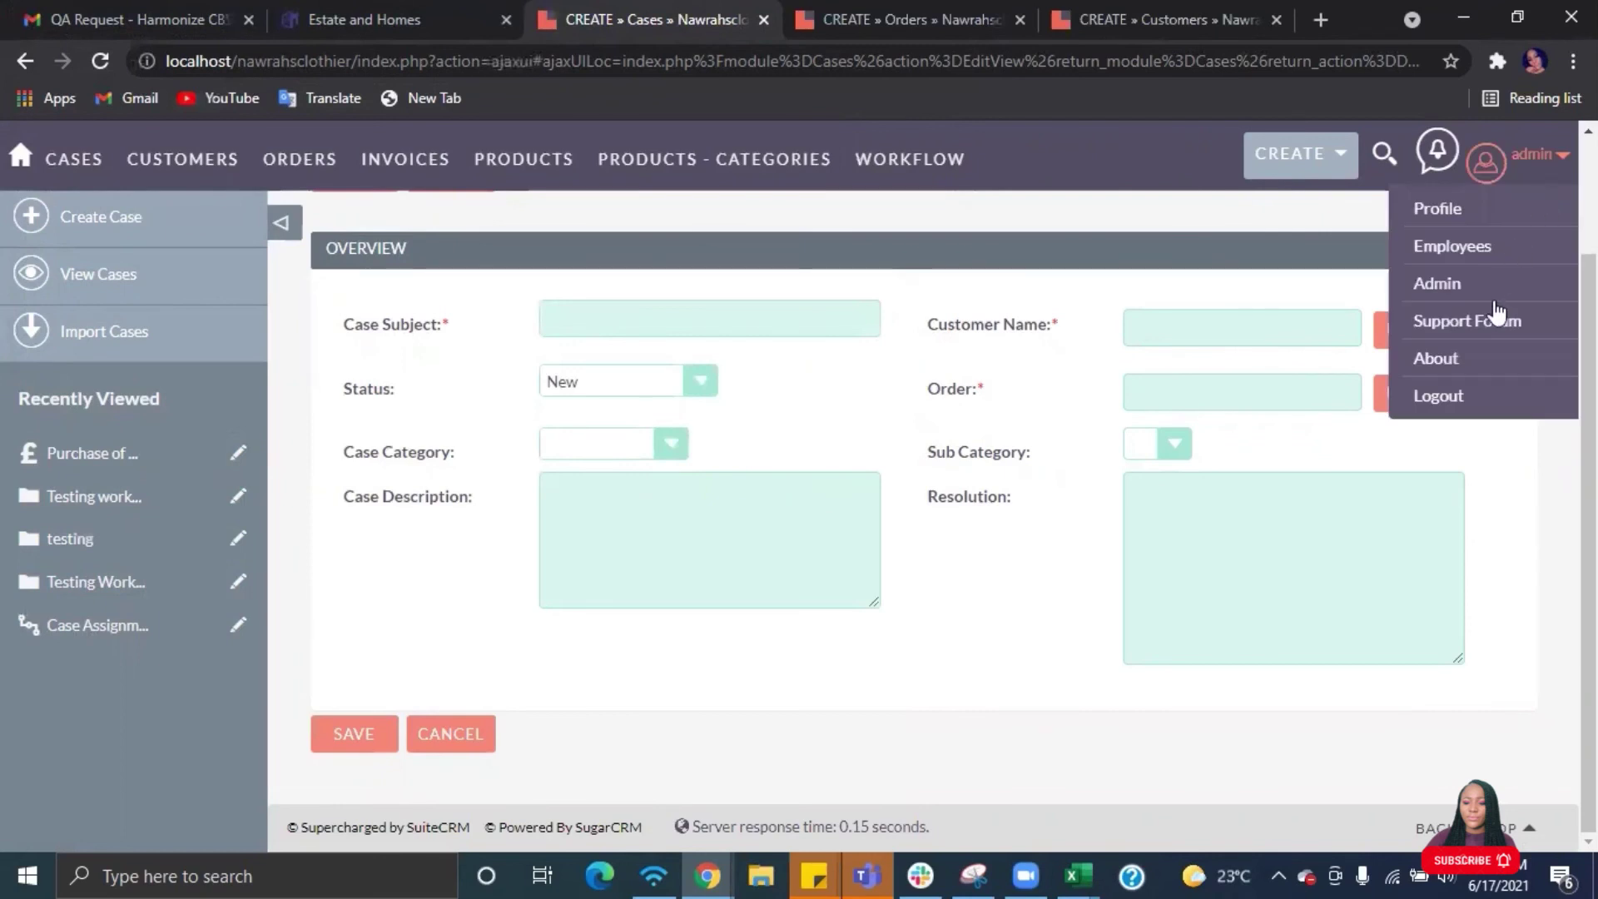
{"action": "left_click", "coordinate": [1441, 397]}
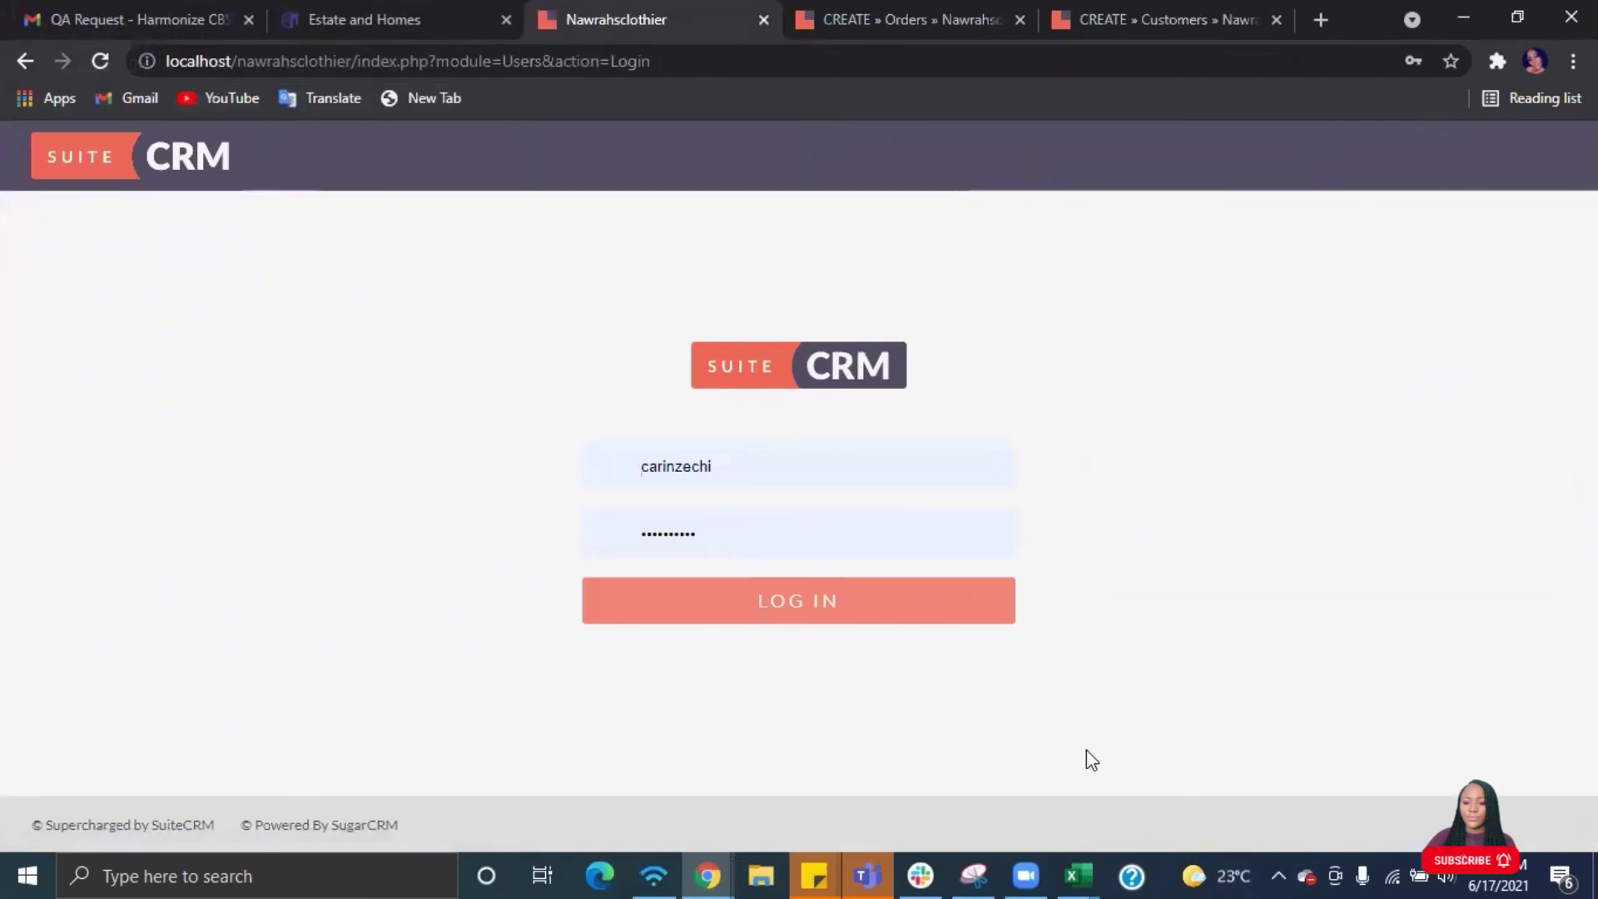
{"action": "left_click", "coordinate": [1026, 872]}
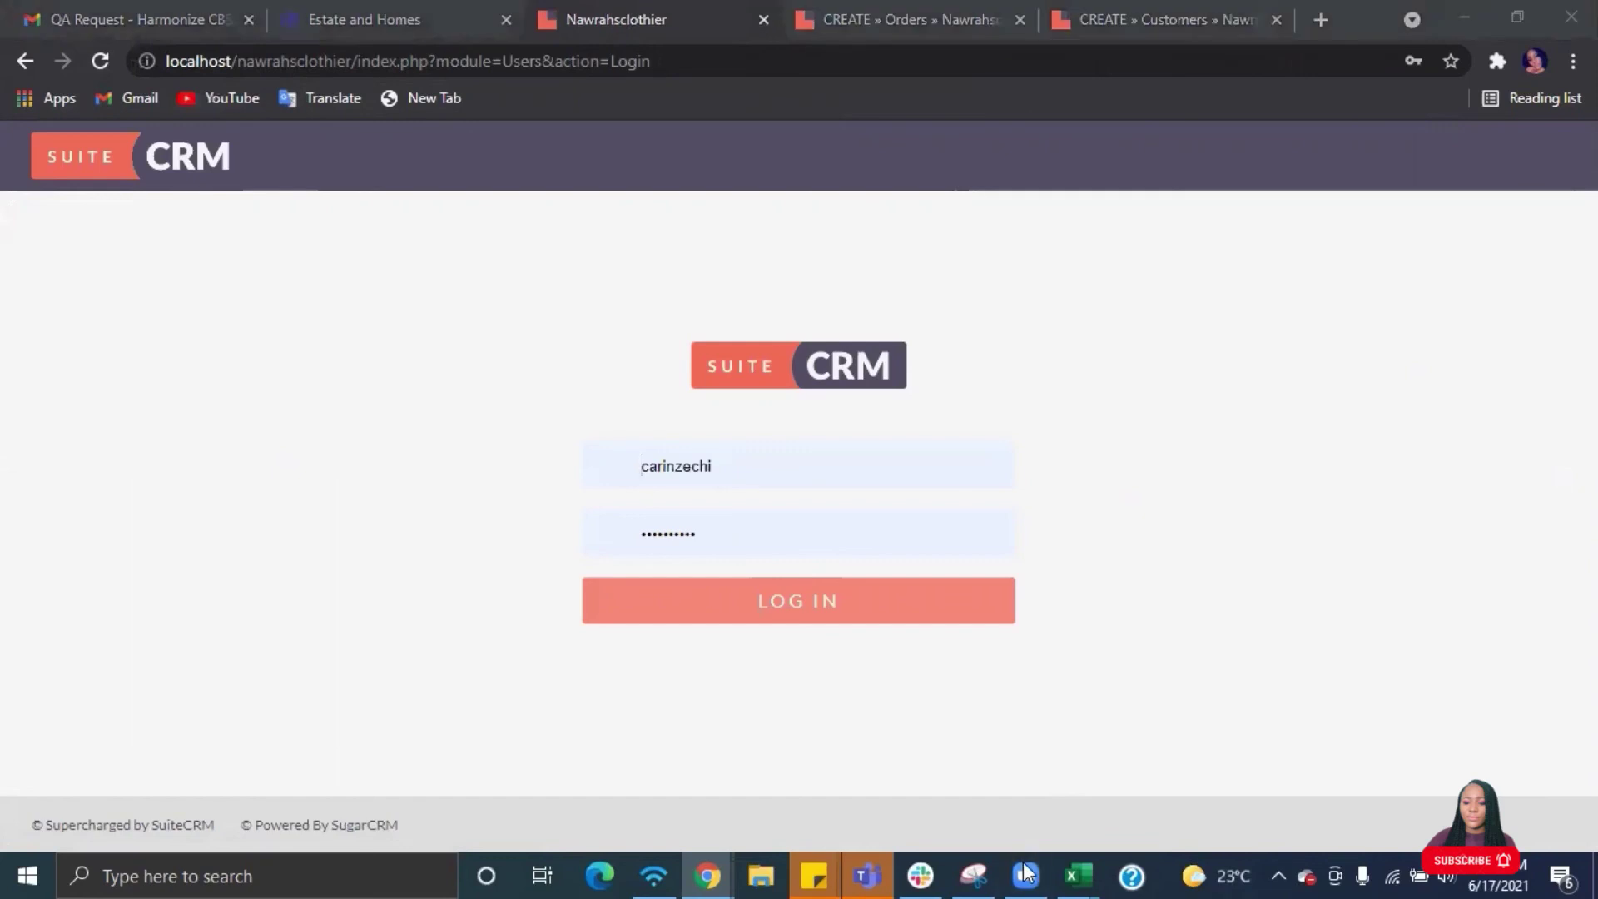